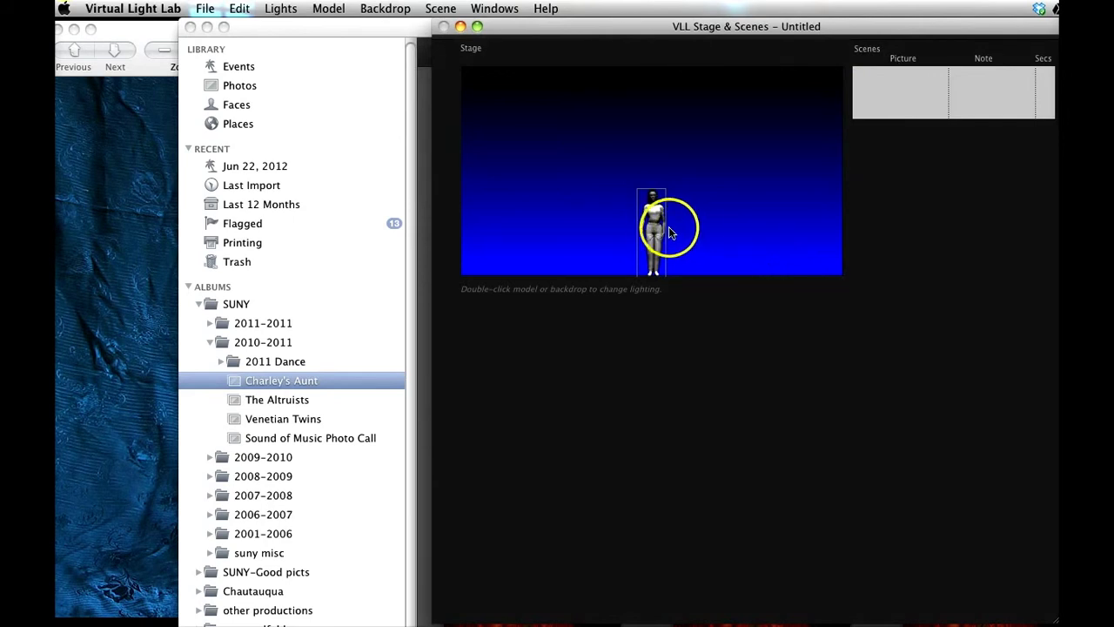
# - Raise the standing female model slightly on the stage and add a standing male model to its right
pyautogui.moveTo(656, 224)
pyautogui.mouseDown()
pyautogui.moveTo(741, 206)
pyautogui.moveTo(606, 200)
pyautogui.moveTo(602, 210)
pyautogui.moveTo(654, 237)
pyautogui.mouseUp()
pyautogui.click(774, 322)
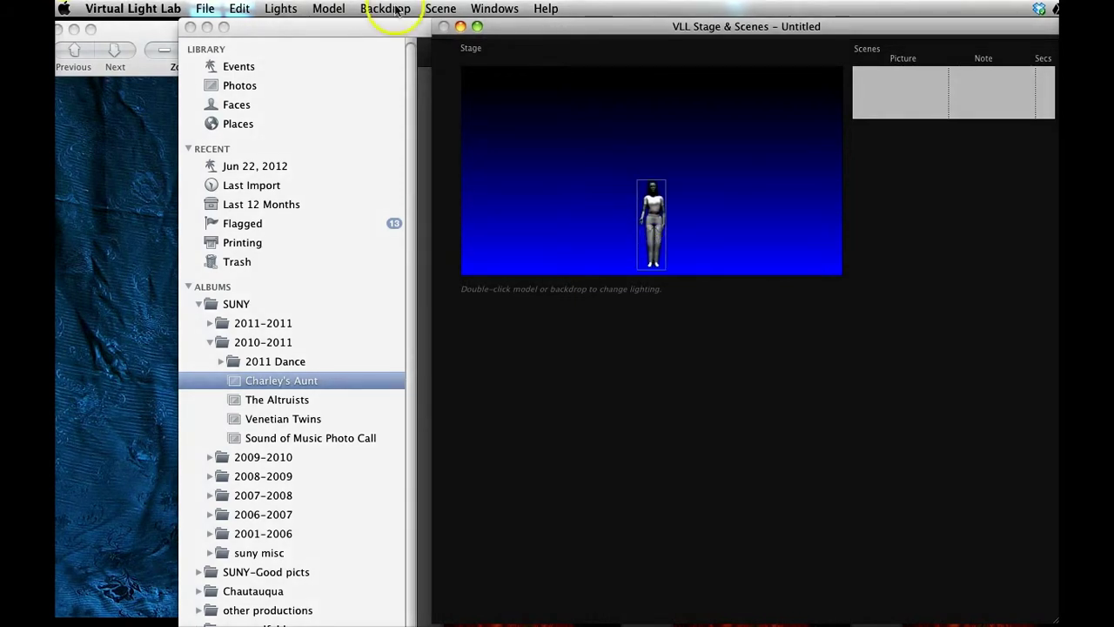
pyautogui.click(328, 8)
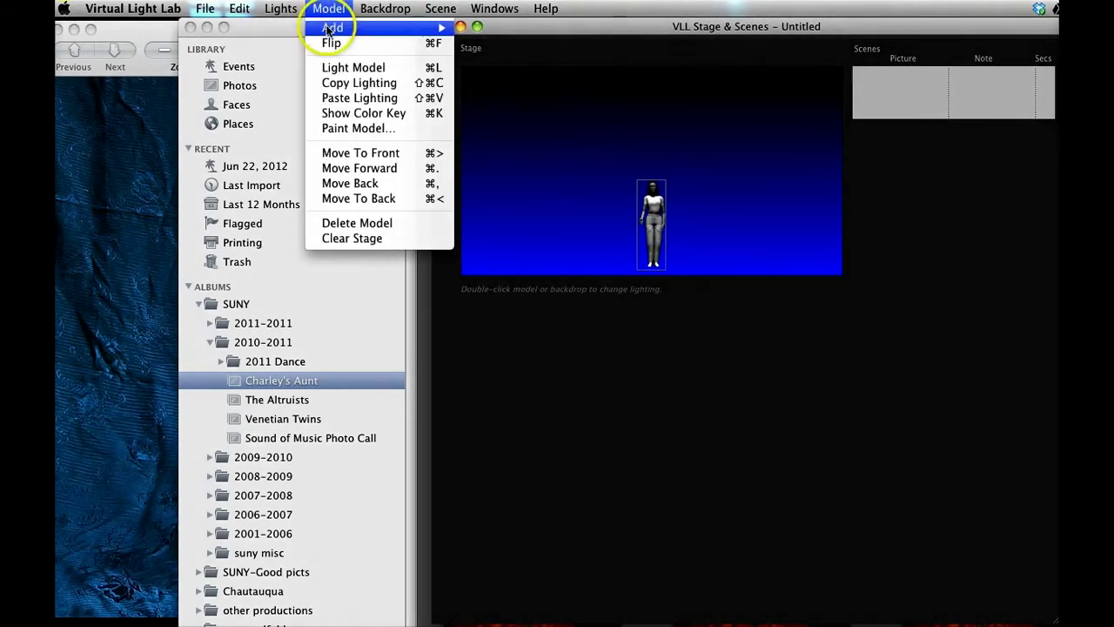
pyautogui.moveTo(333, 27)
pyautogui.click(566, 194)
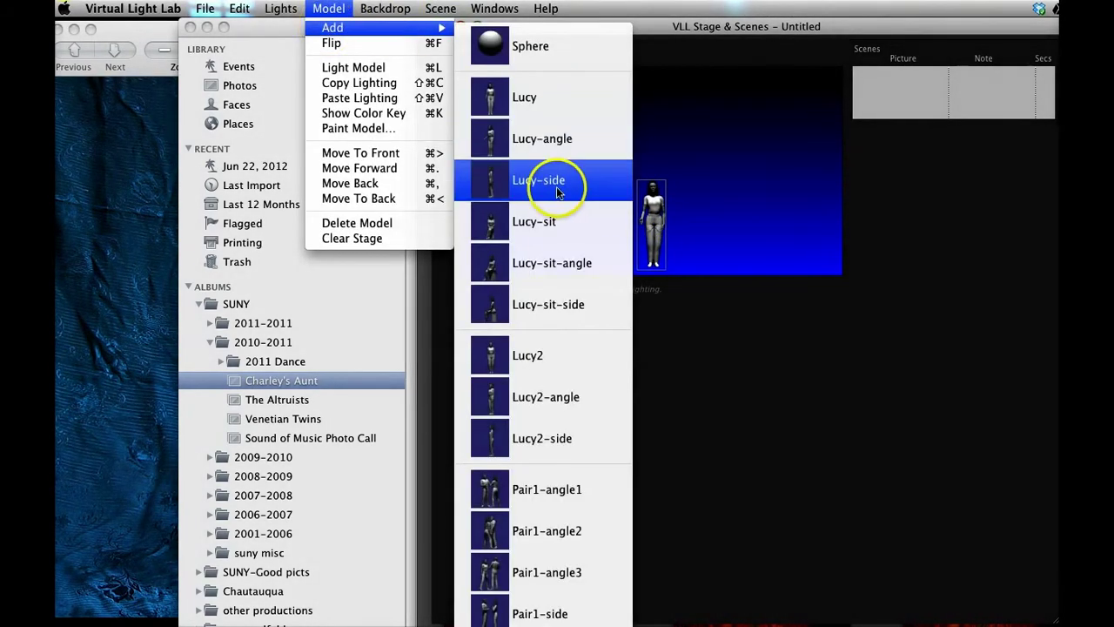
pyautogui.scroll(-8, 564, 348)
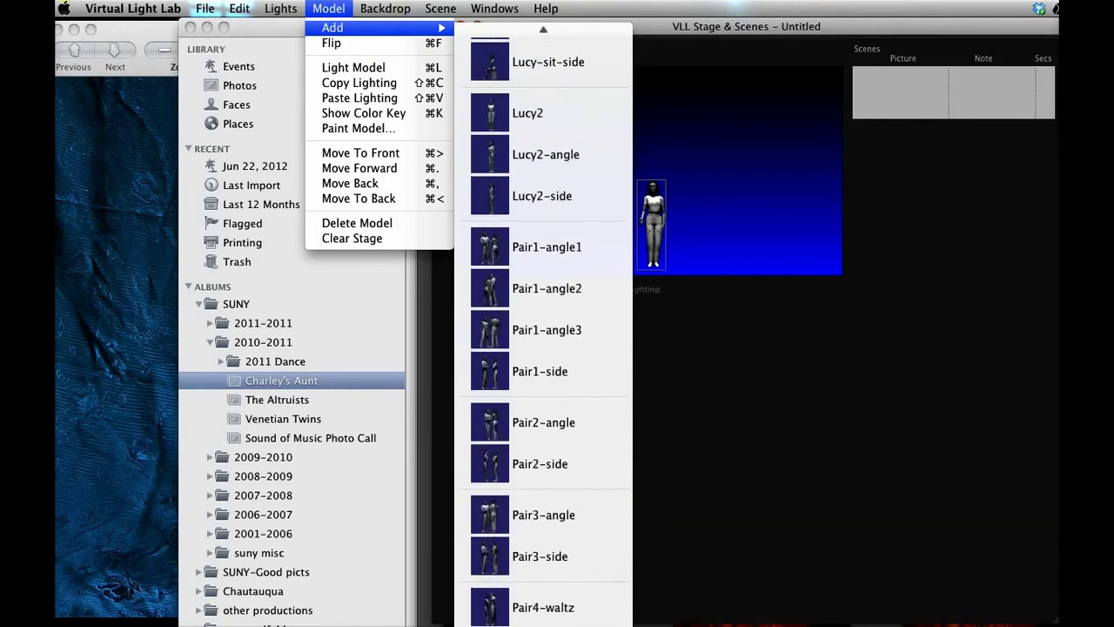
pyautogui.click(557, 623)
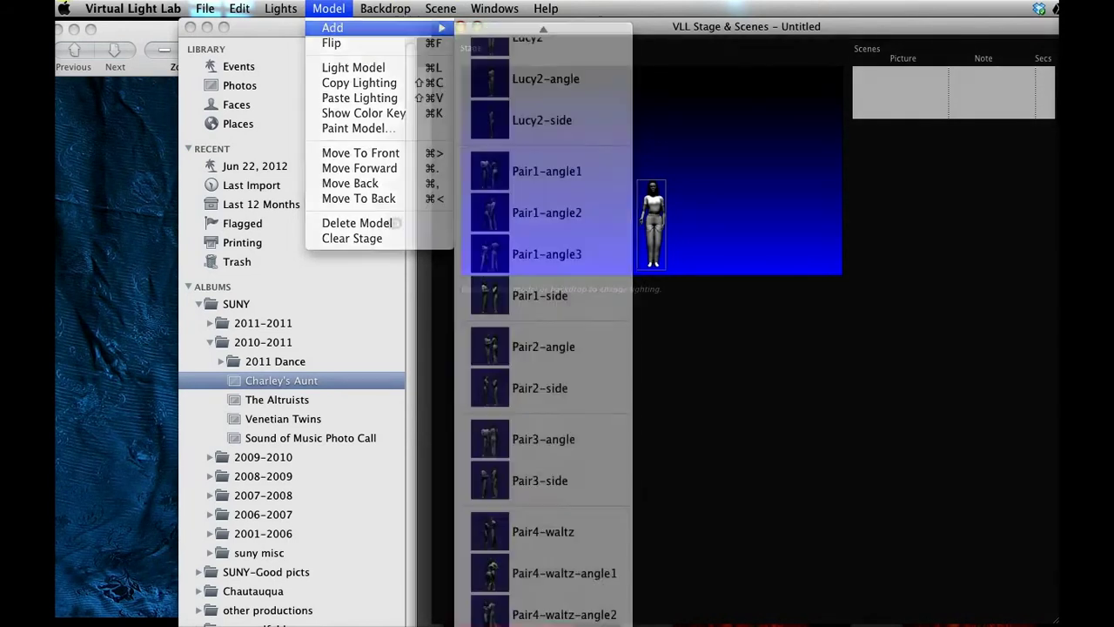
pyautogui.moveTo(660, 277); pyautogui.dragTo(741, 216)
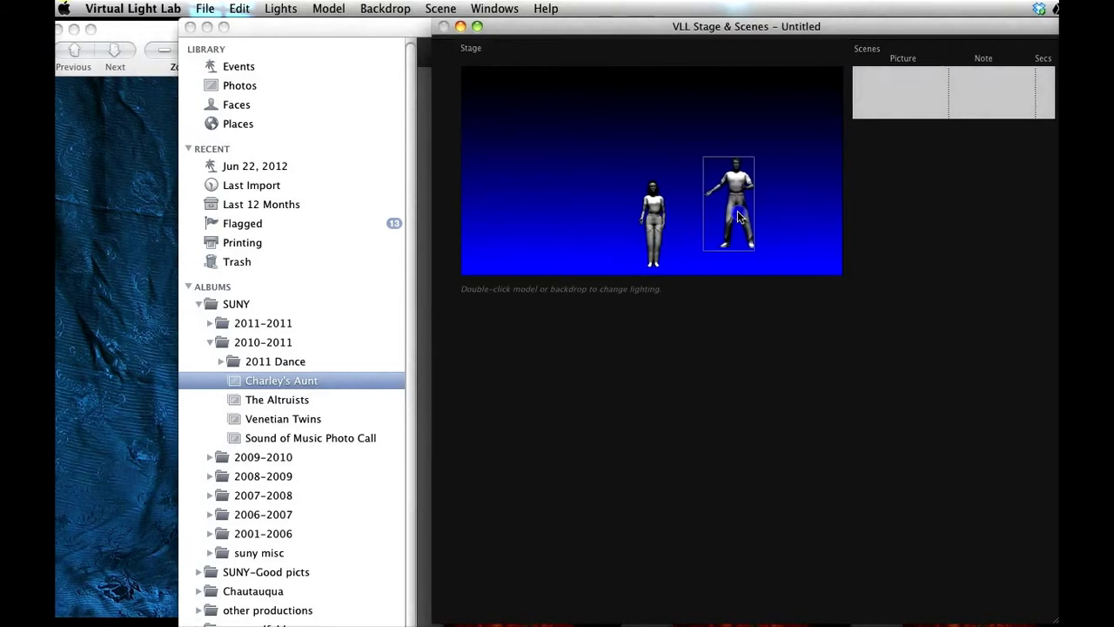
pyautogui.click(734, 317)
pyautogui.click(732, 324)
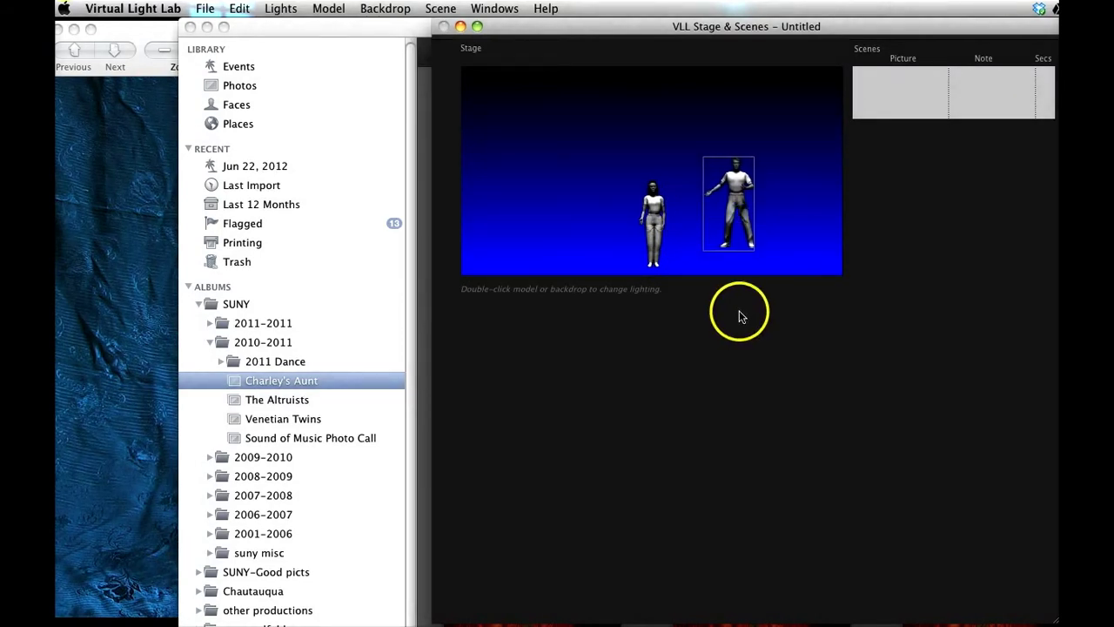
# - Open the lighting editor for the Lucy model, placing its window in the upper corner and making it taller
pyautogui.click(648, 218)
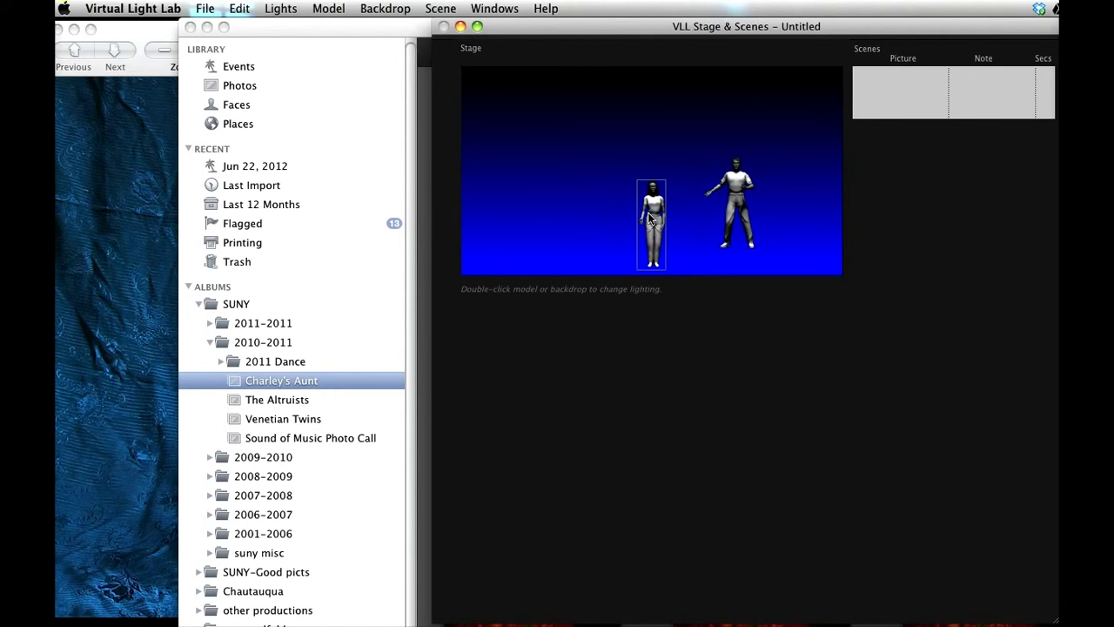
pyautogui.click(627, 242)
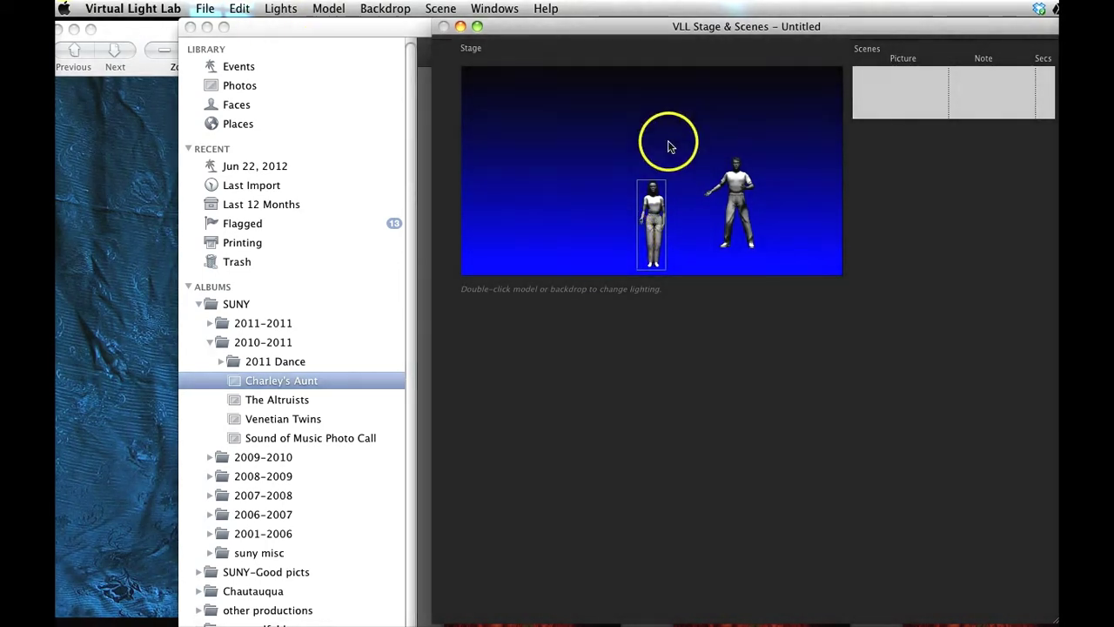
pyautogui.doubleClick(659, 224)
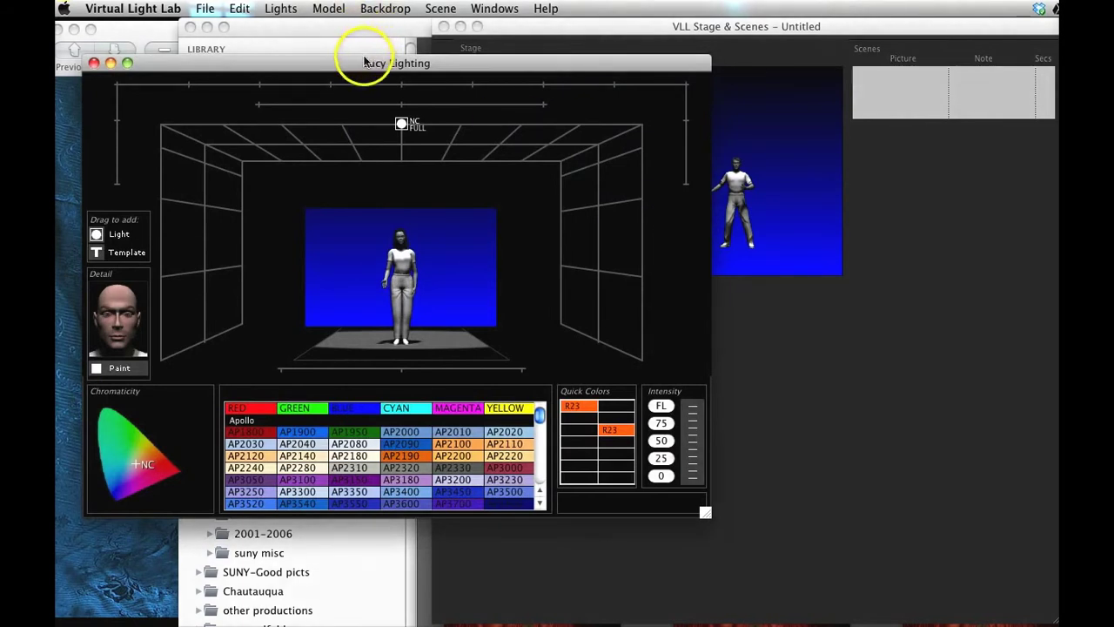
pyautogui.moveTo(365, 61); pyautogui.dragTo(336, 24)
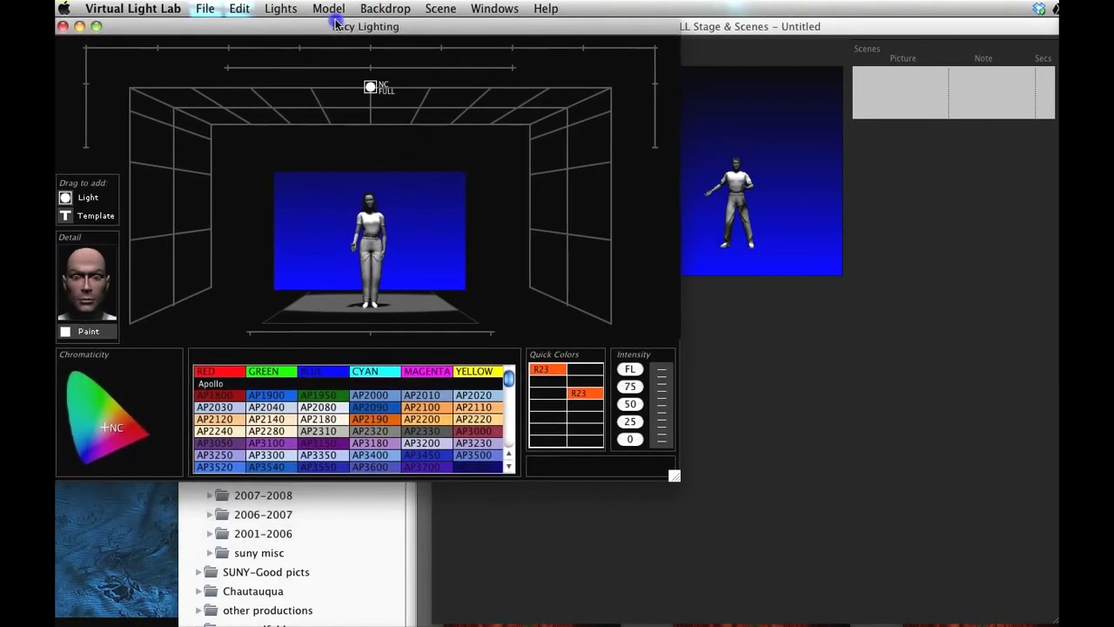
pyautogui.moveTo(677, 477); pyautogui.dragTo(723, 618)
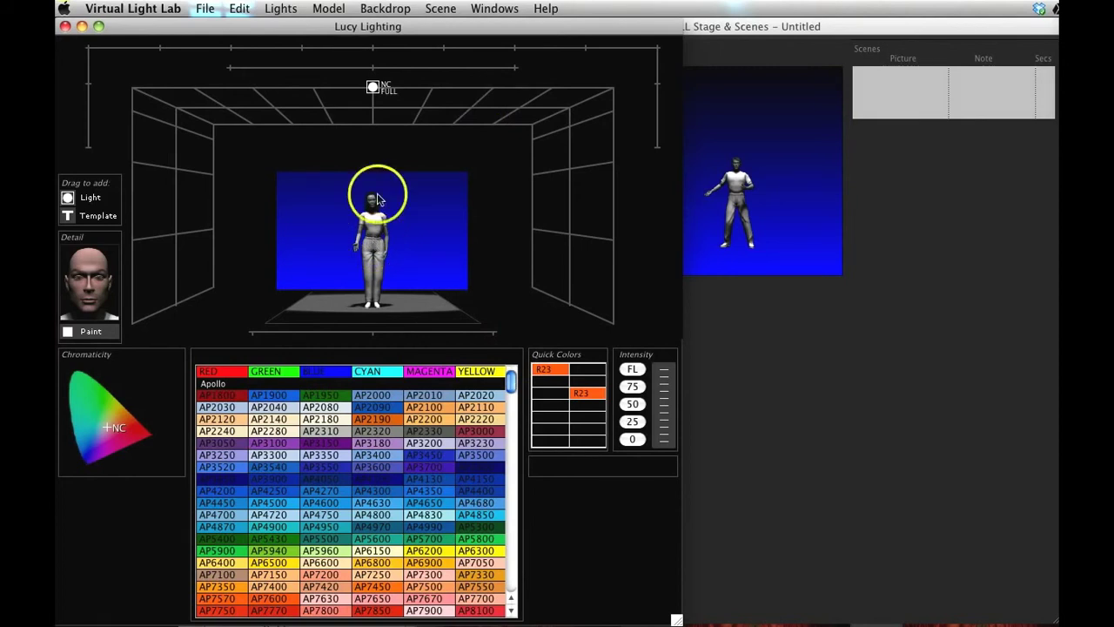
# - Try Lucy's light farther back on the ceiling grid, then at the low end of the right side pipe
pyautogui.click(375, 88)
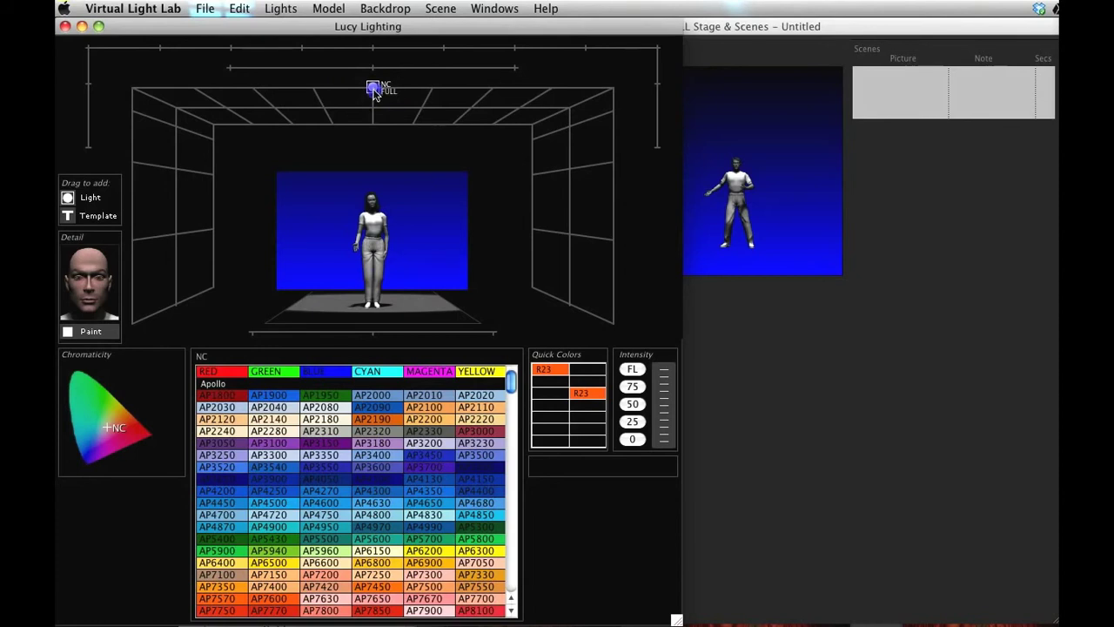
pyautogui.moveTo(373, 90)
pyautogui.mouseDown()
pyautogui.moveTo(393, 99)
pyautogui.moveTo(372, 106)
pyautogui.mouseUp()
pyautogui.moveTo(372, 109); pyautogui.dragTo(373, 108)
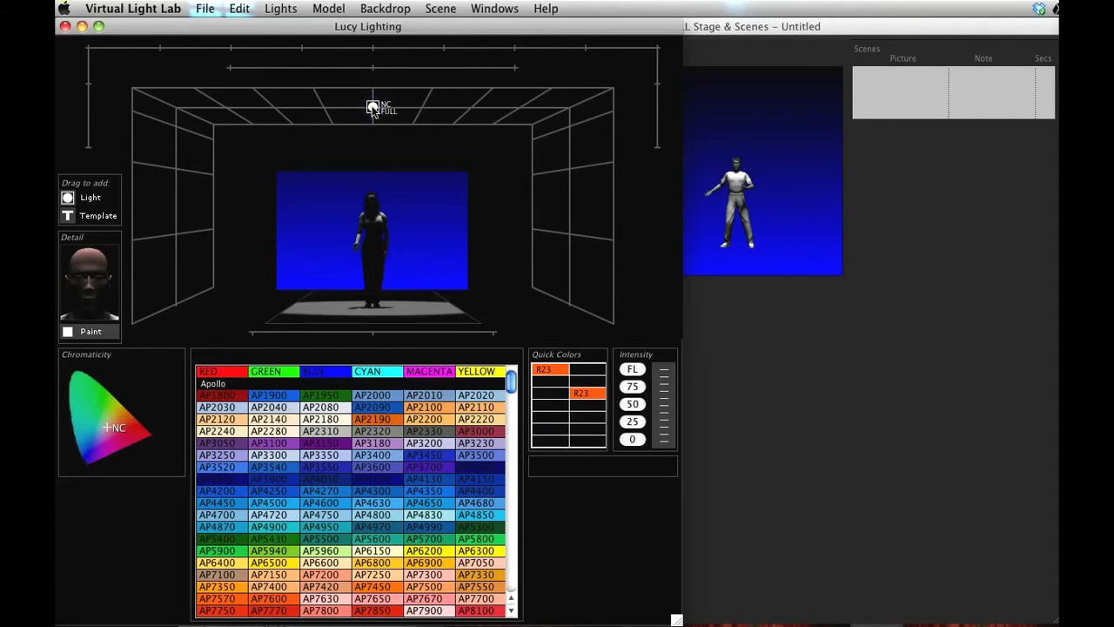
pyautogui.moveTo(372, 110); pyautogui.dragTo(659, 148)
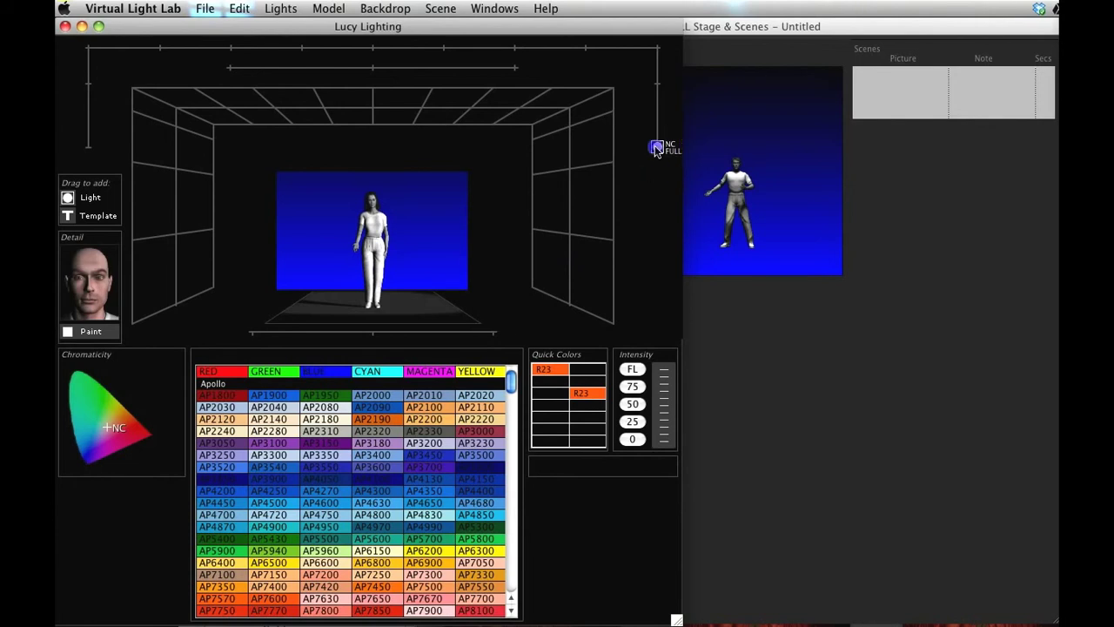
# - Move Lucy's light to the right end of the front pipe, where it meets the side pipe
pyautogui.moveTo(587, 46); pyautogui.dragTo(647, 50)
pyautogui.click(658, 147)
pyautogui.moveTo(658, 147); pyautogui.dragTo(656, 51)
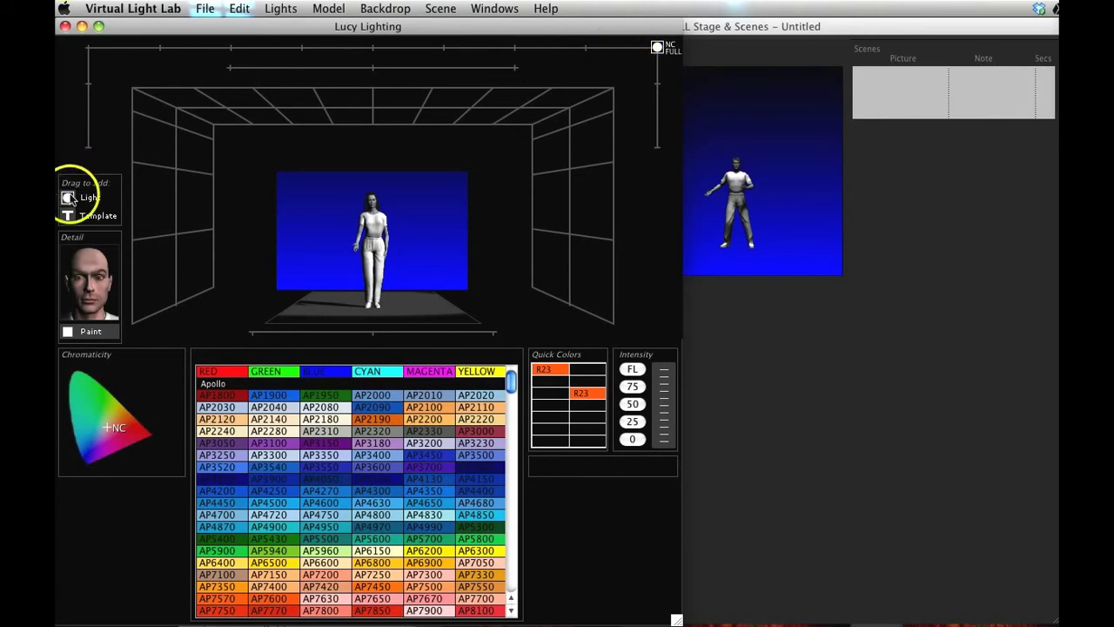
# - Add one light at the left end of the front pipe and another at the centre rear of the ceiling grid
pyautogui.moveTo(71, 200); pyautogui.dragTo(88, 48)
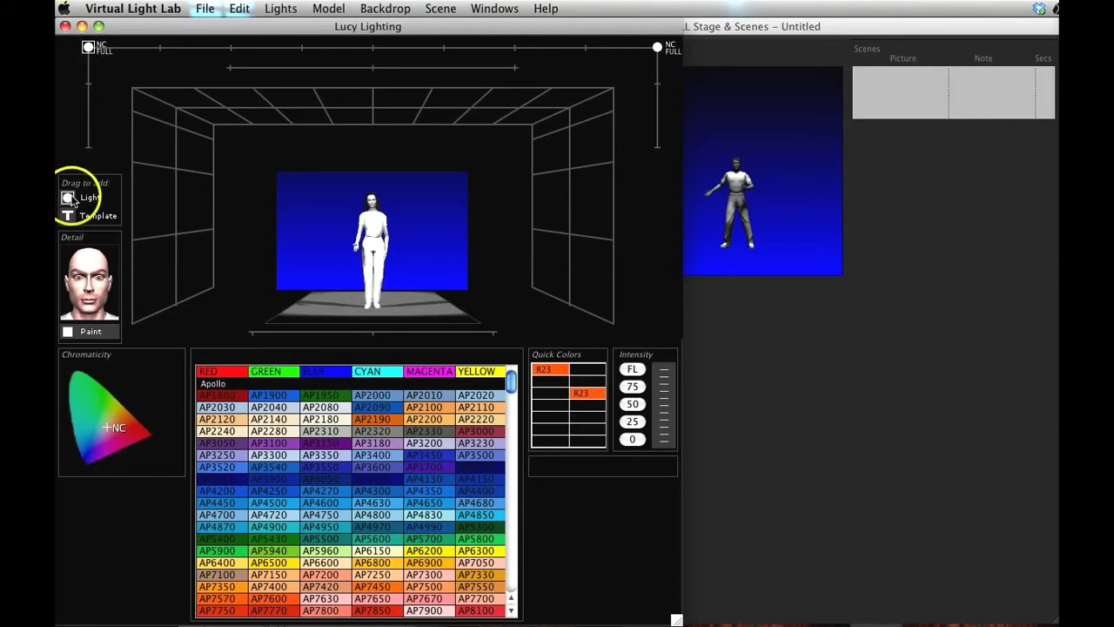
pyautogui.moveTo(71, 200); pyautogui.dragTo(372, 126)
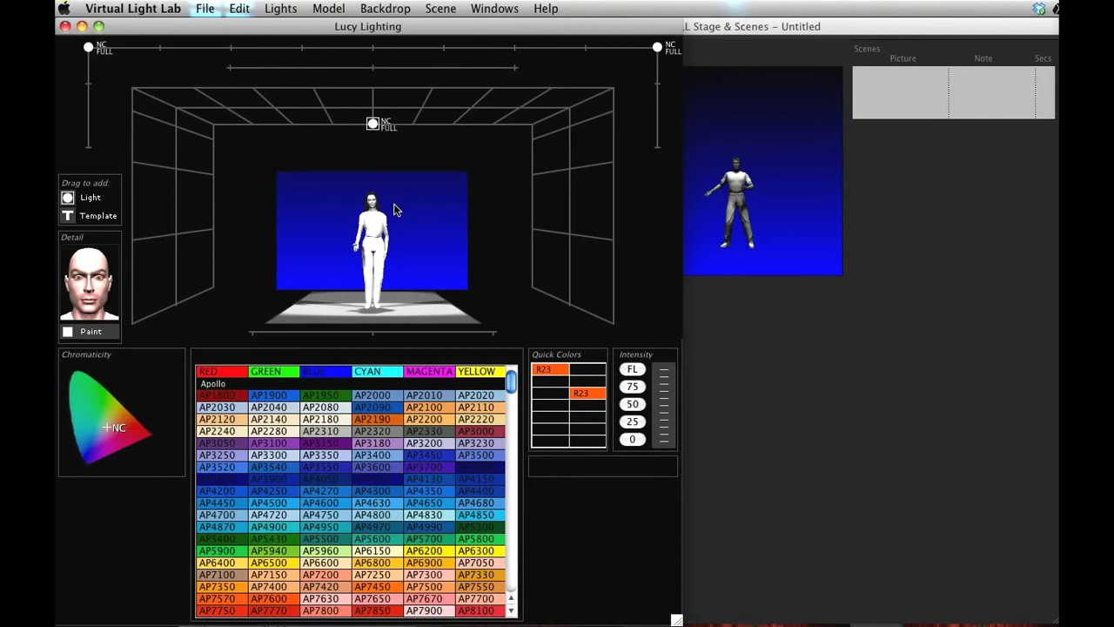
# - Dim the left front light through 75% and 50% to 30% intensity
pyautogui.click(88, 49)
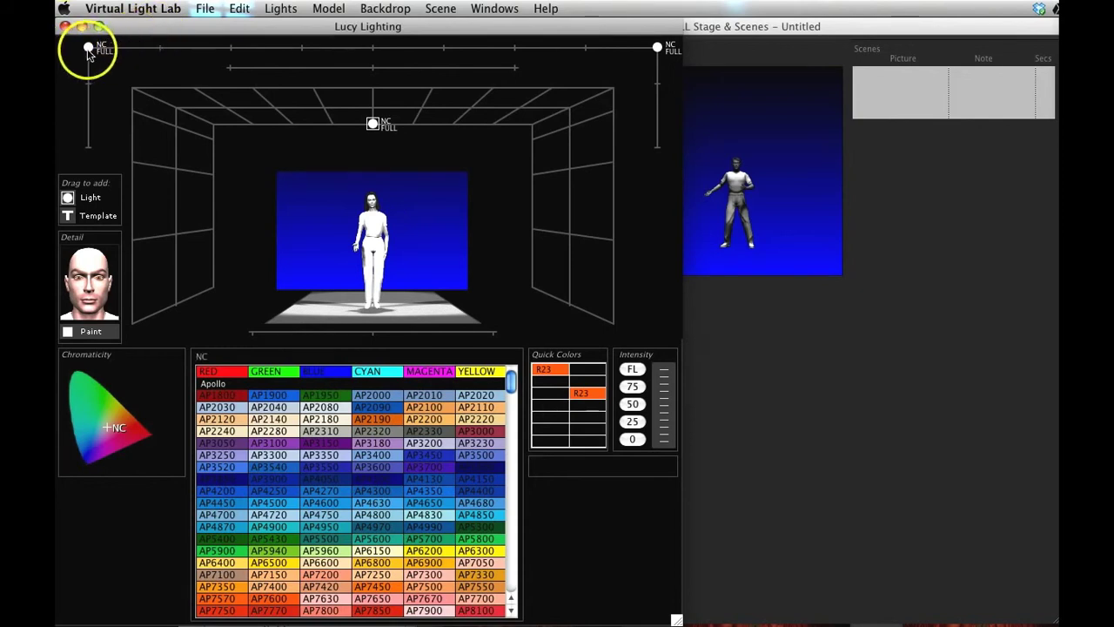
pyautogui.click(88, 48)
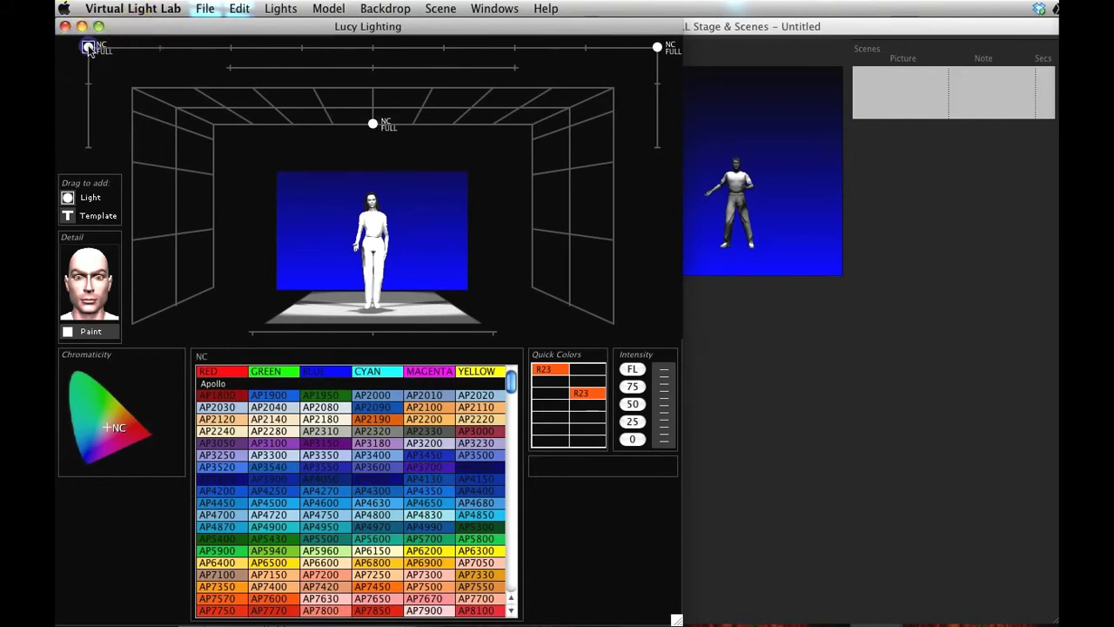
pyautogui.click(634, 387)
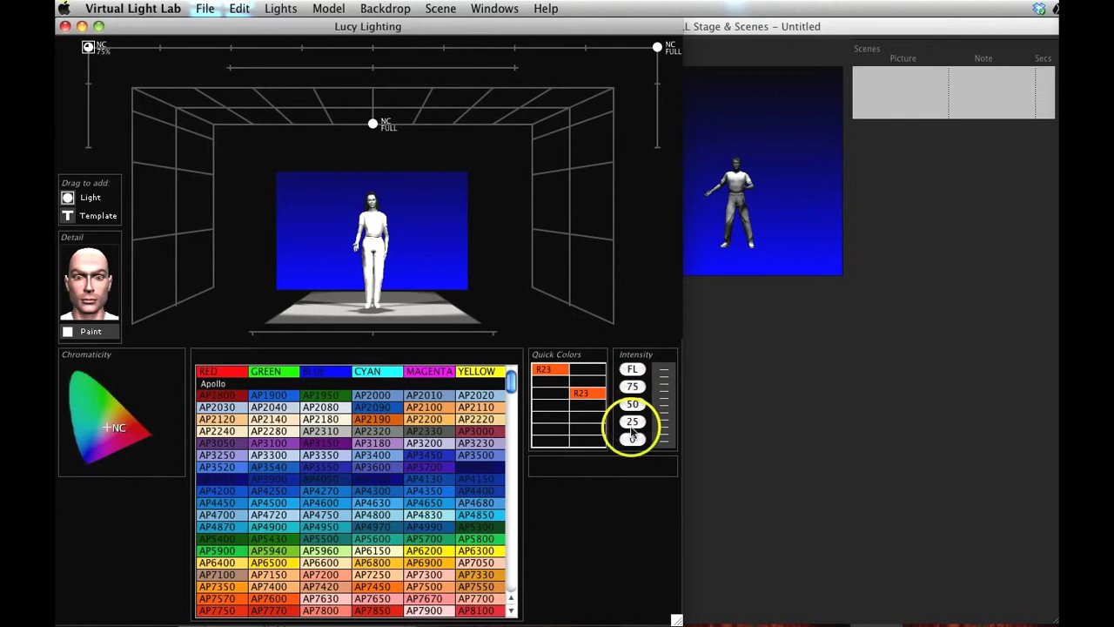
pyautogui.click(632, 429)
pyautogui.moveTo(664, 427)
pyautogui.mouseDown()
pyautogui.moveTo(667, 383)
pyautogui.moveTo(662, 409)
pyautogui.mouseUp()
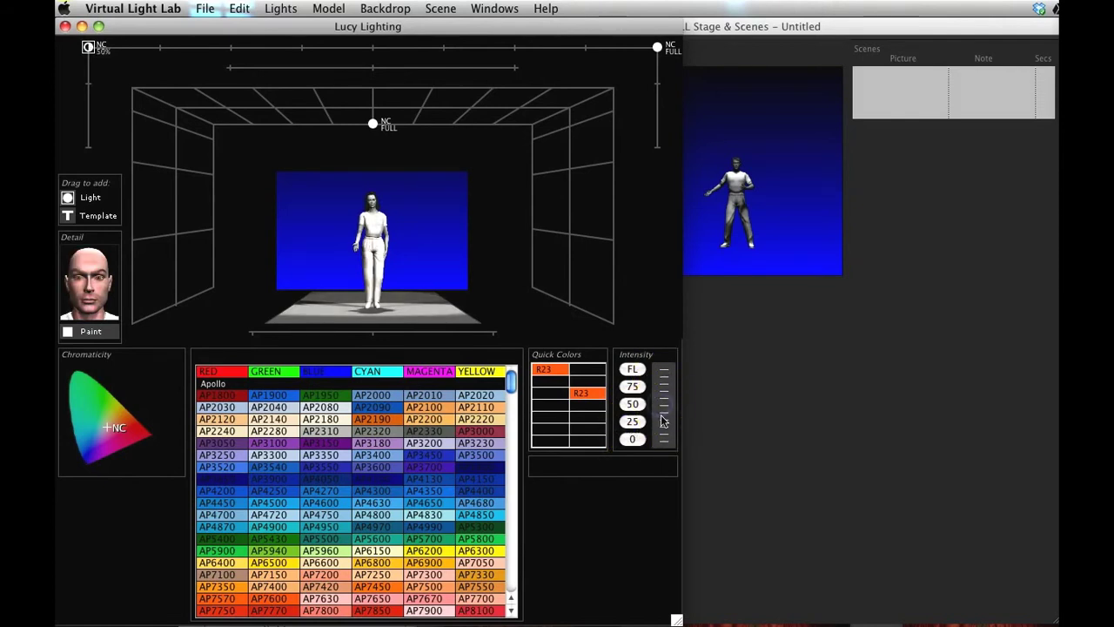
pyautogui.click(663, 422)
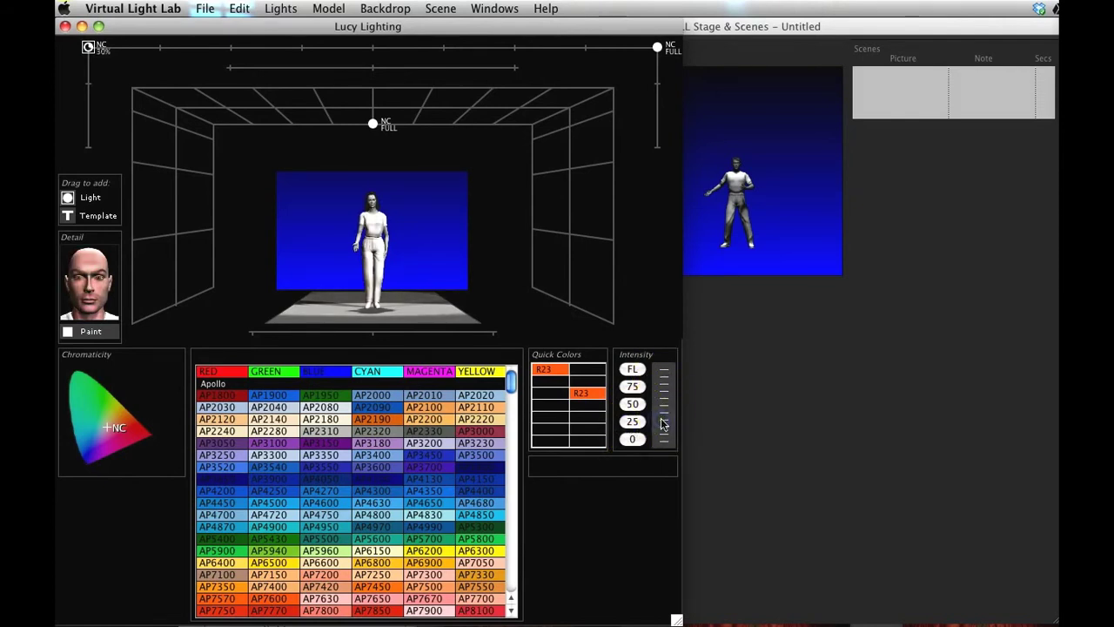
# - Try 10%, 50% and full intensity on the left front light
pyautogui.click(634, 388)
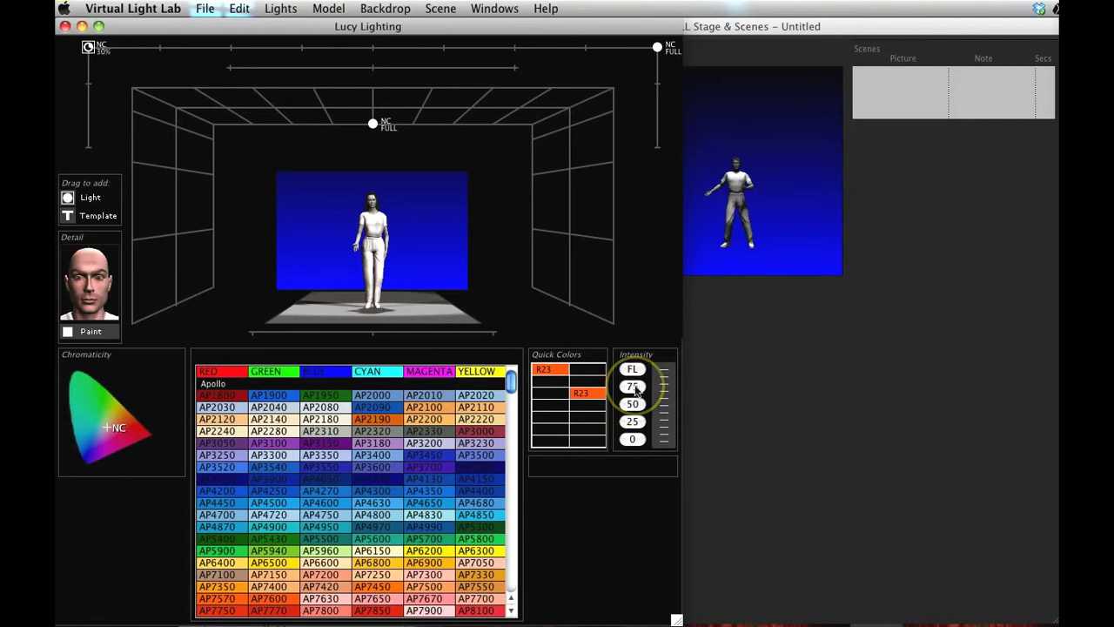
pyautogui.press('1')
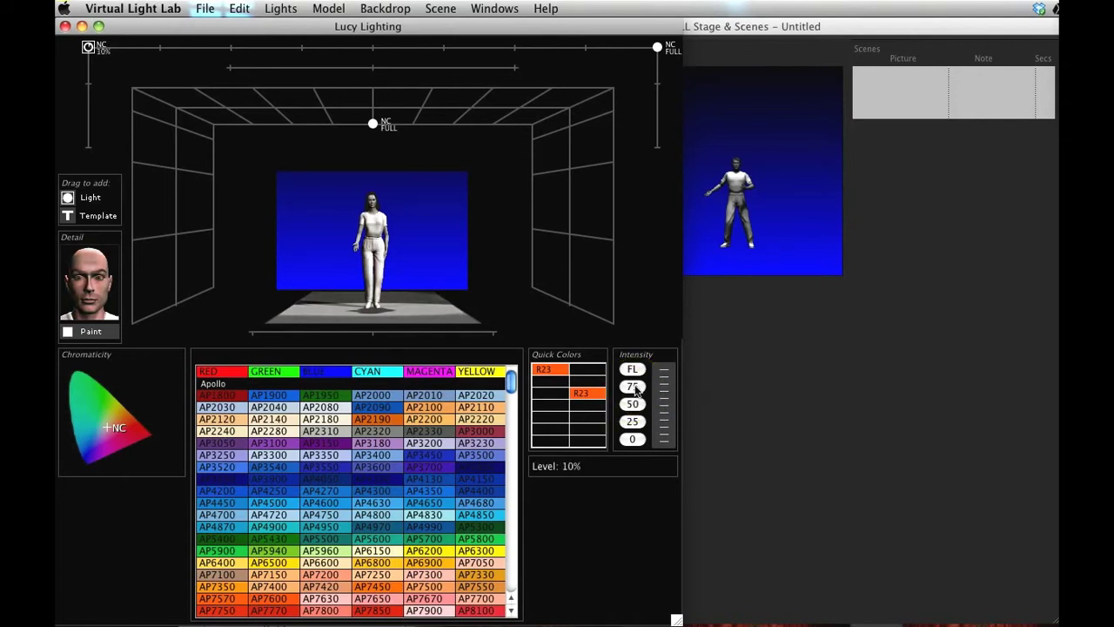
pyautogui.press('5')
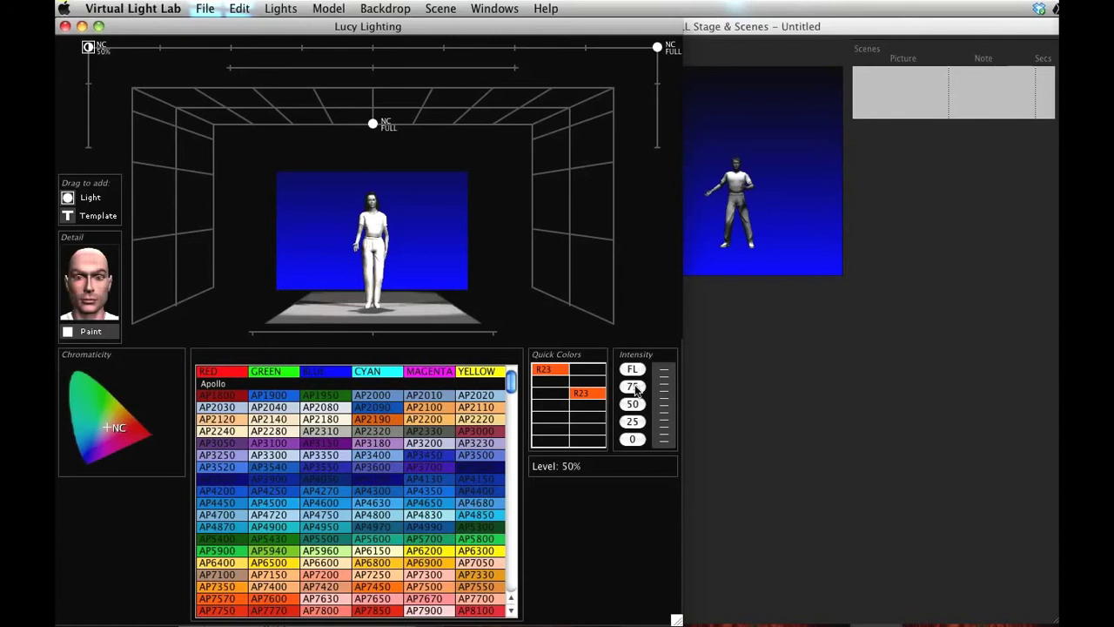
pyautogui.press('f')
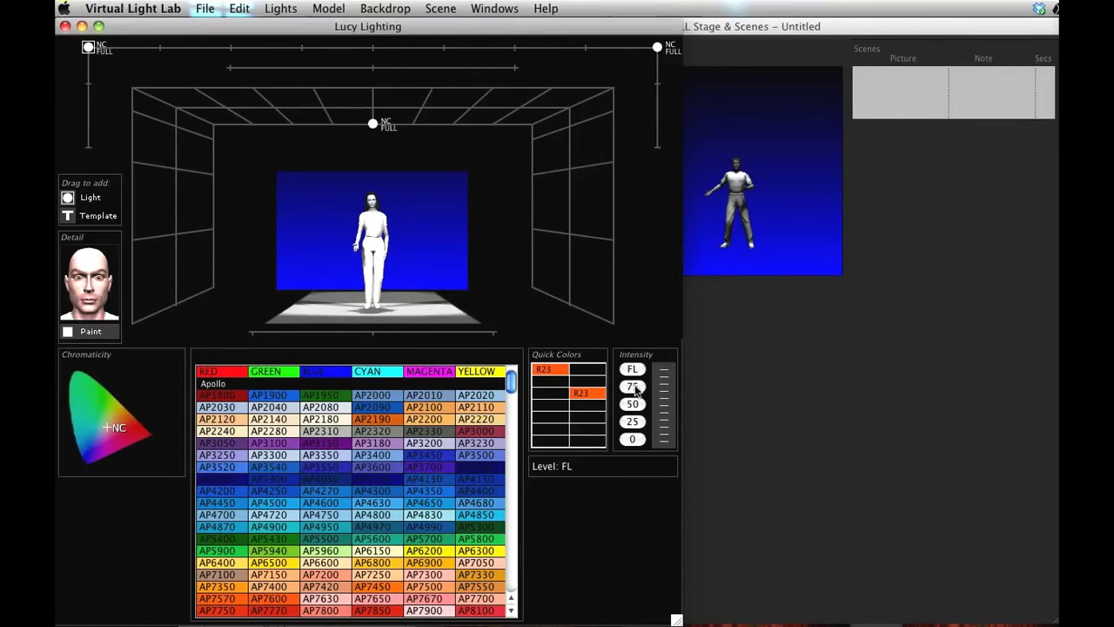
# - Set the left front light to 50% and the right front light to 70% intensity
pyautogui.press('5')
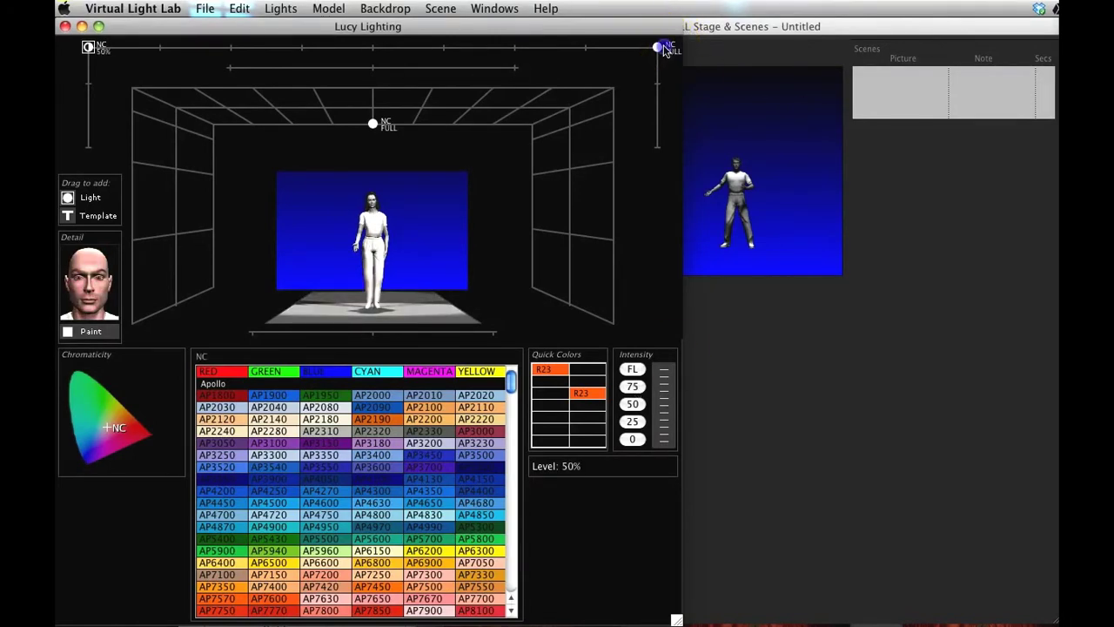
pyautogui.click(661, 48)
pyautogui.press('7')
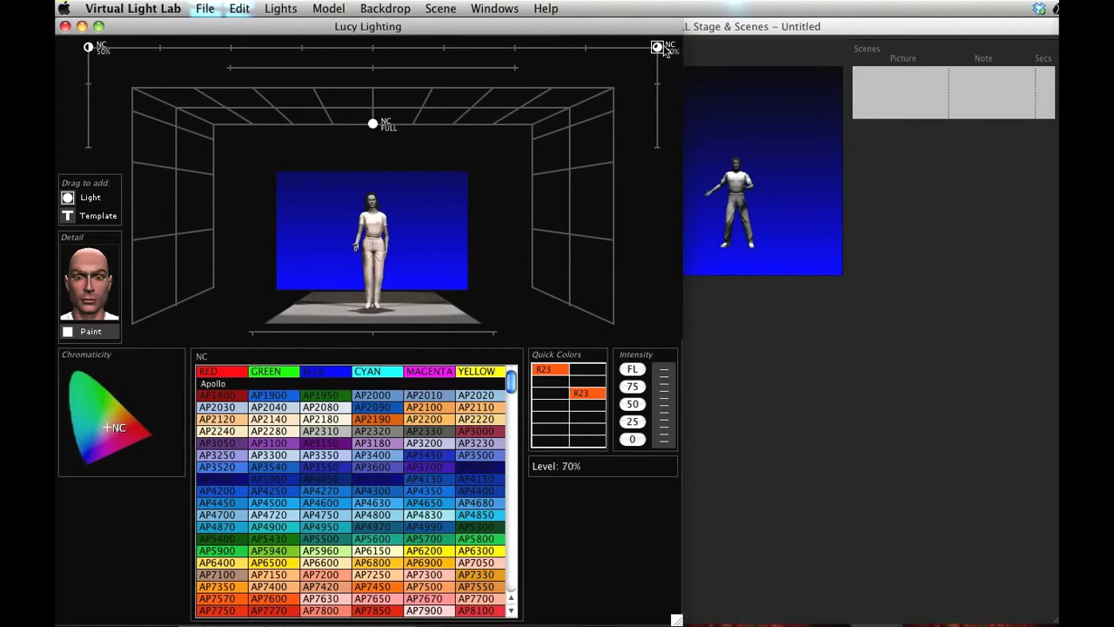
# - Select both front lights together and set their intensity to 60%
pyautogui.click(375, 124)
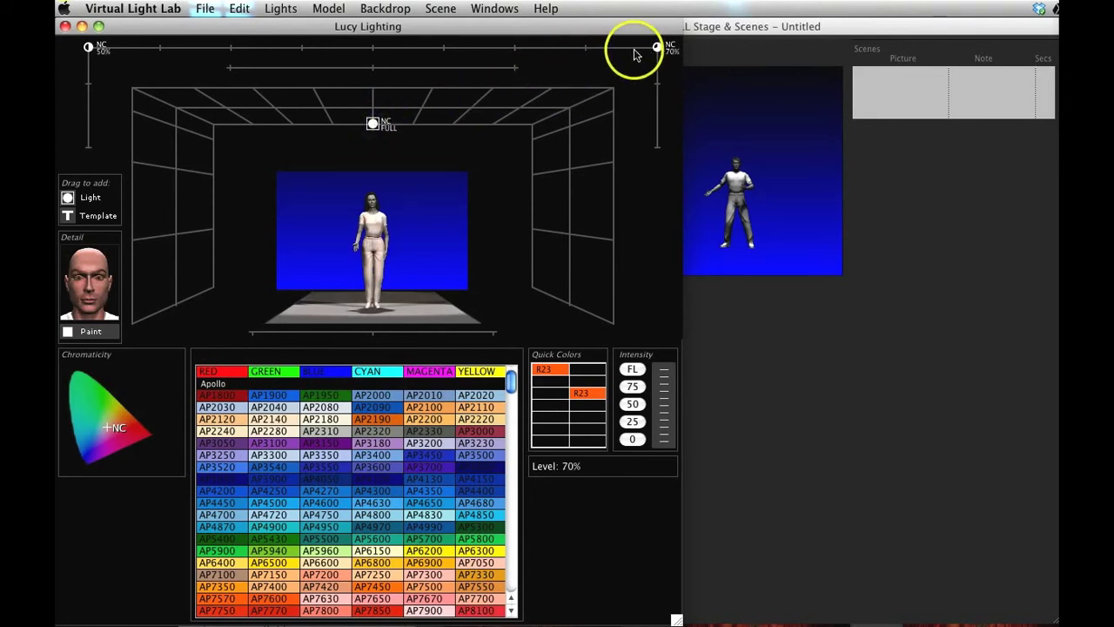
pyautogui.click(657, 49)
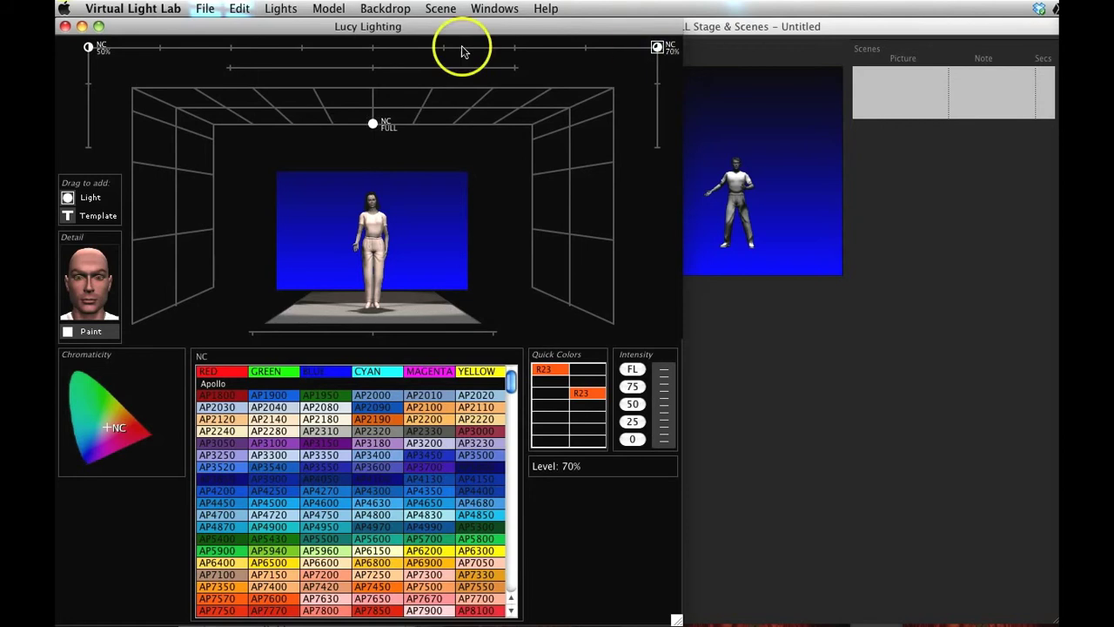
pyautogui.keyDown('shift'); pyautogui.click(90, 49); pyautogui.keyUp('shift')
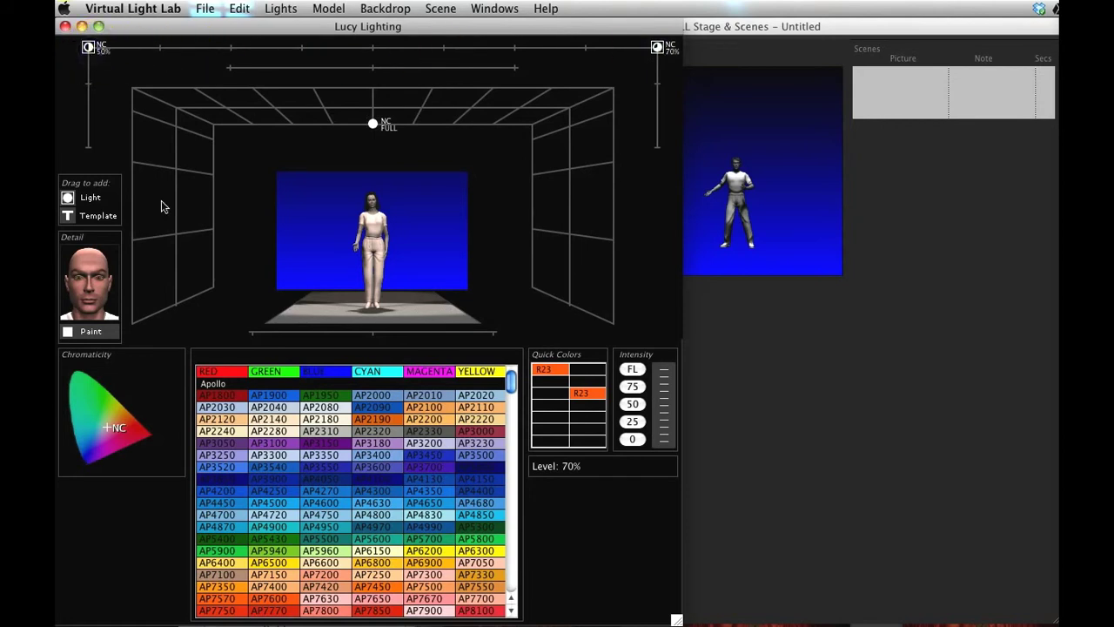
pyautogui.press('6')
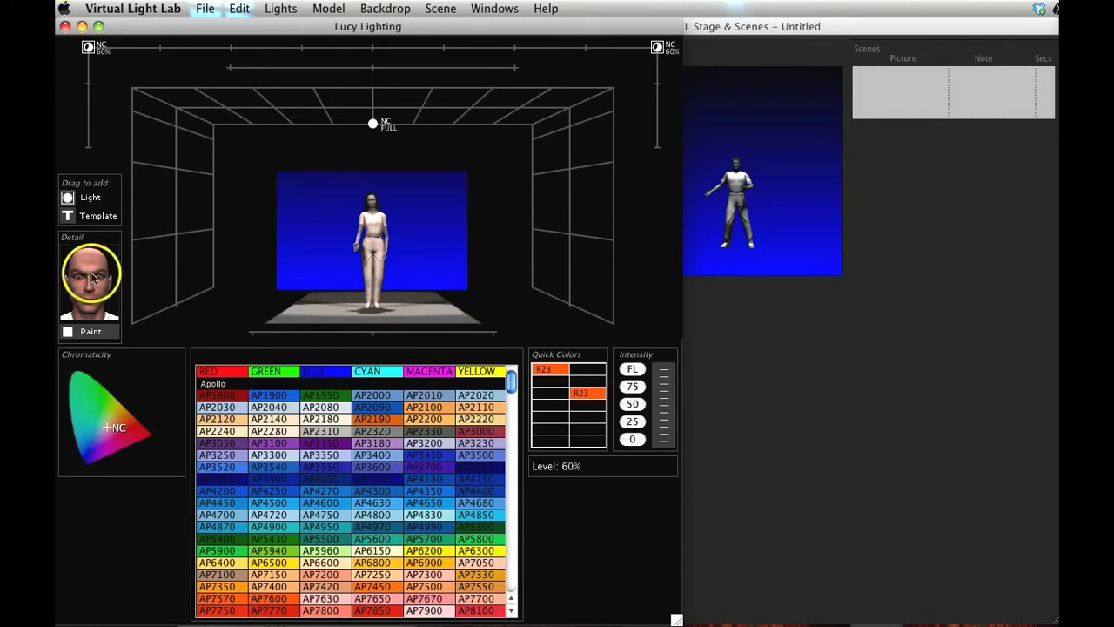
# - Try painting the model orange using the color wheel and restore its white paint
pyautogui.moveTo(90, 274); pyautogui.dragTo(95, 298)
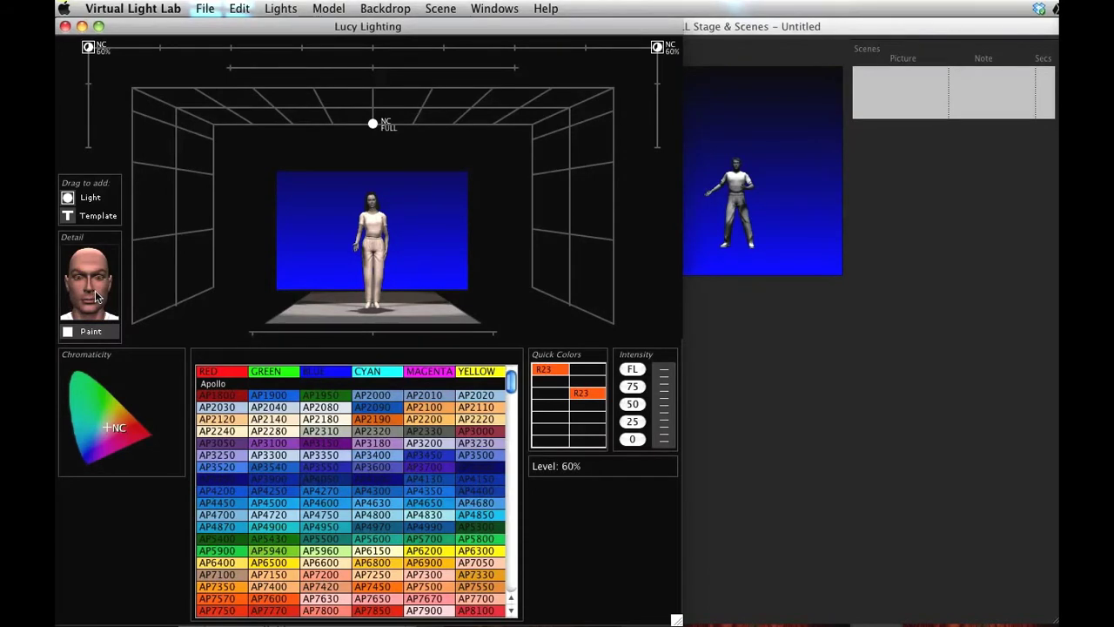
pyautogui.moveTo(96, 293)
pyautogui.mouseDown()
pyautogui.moveTo(206, 283)
pyautogui.moveTo(127, 274)
pyautogui.moveTo(73, 322)
pyautogui.moveTo(88, 335)
pyautogui.mouseUp()
pyautogui.click(88, 335)
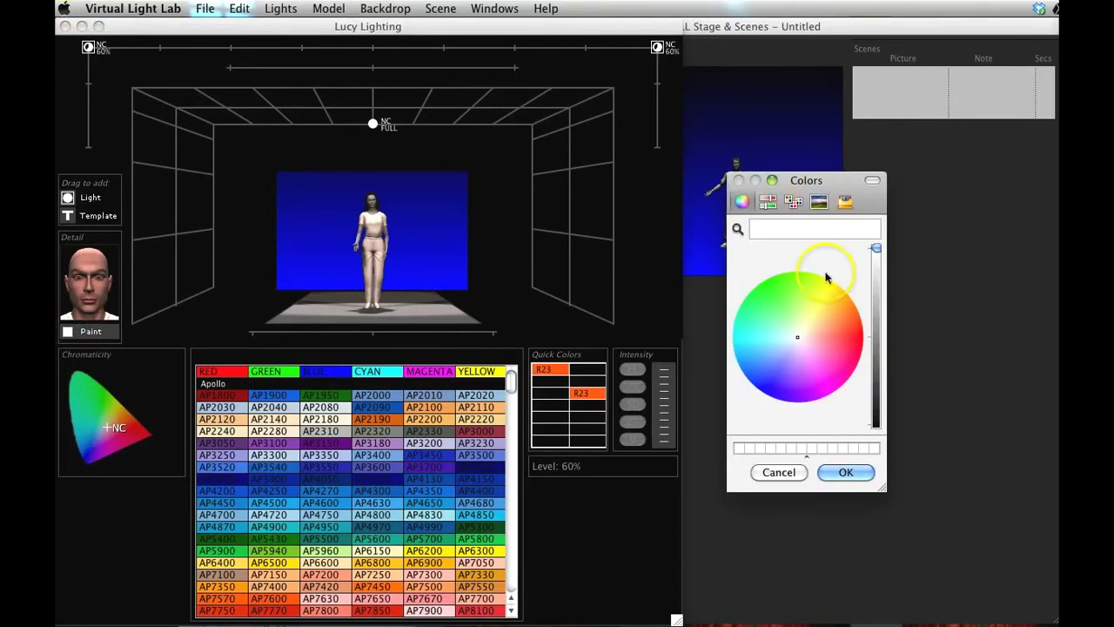
pyautogui.click(851, 316)
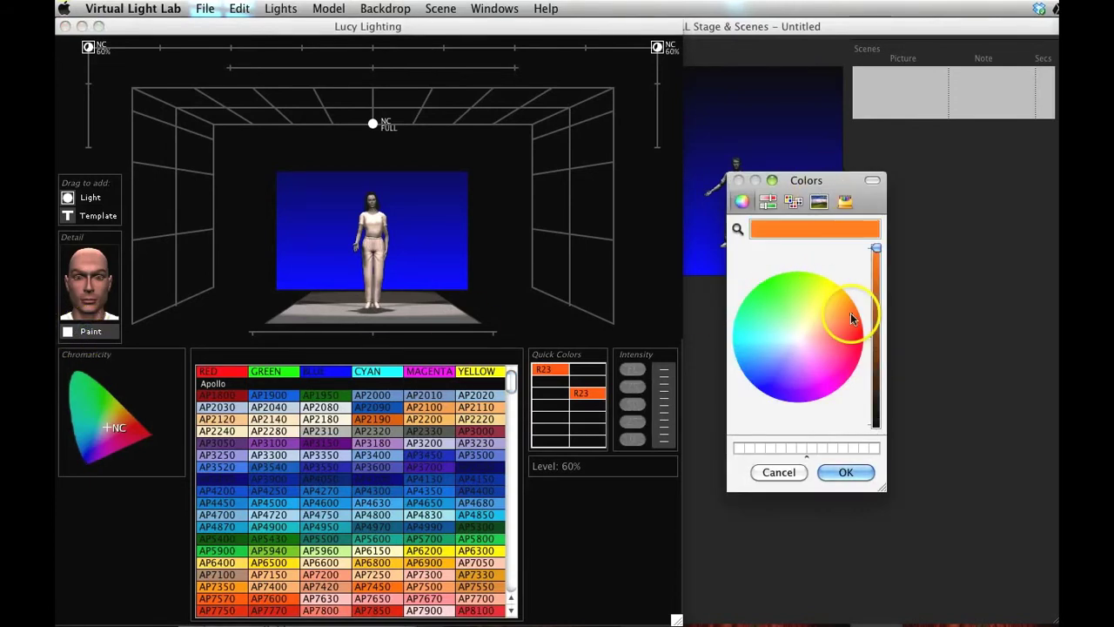
pyautogui.click(858, 472)
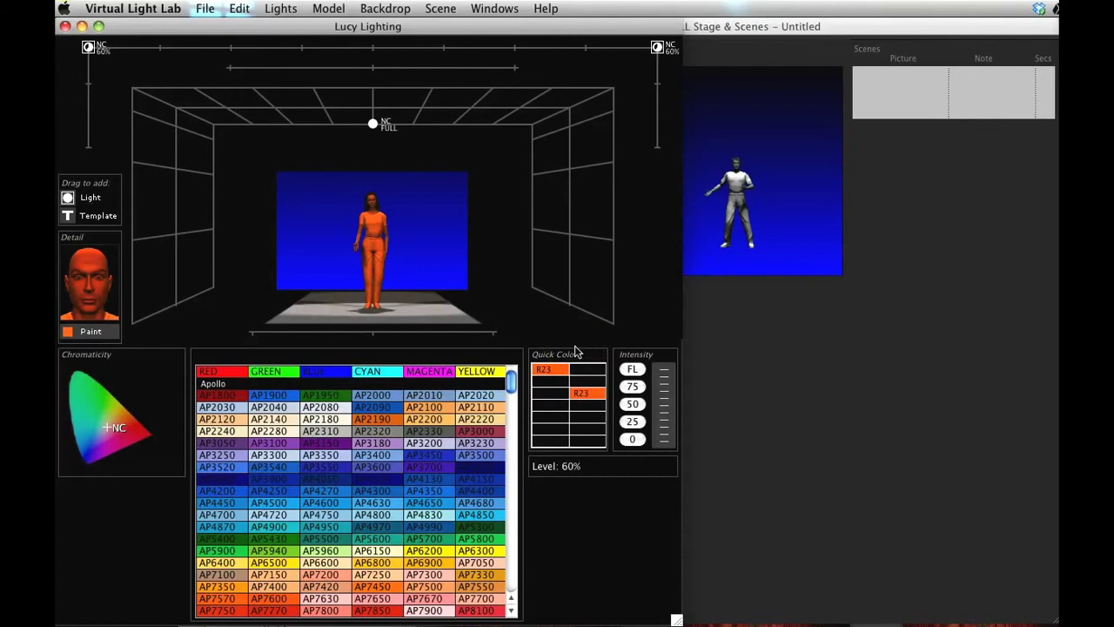
pyautogui.click(349, 324)
pyautogui.click(86, 333)
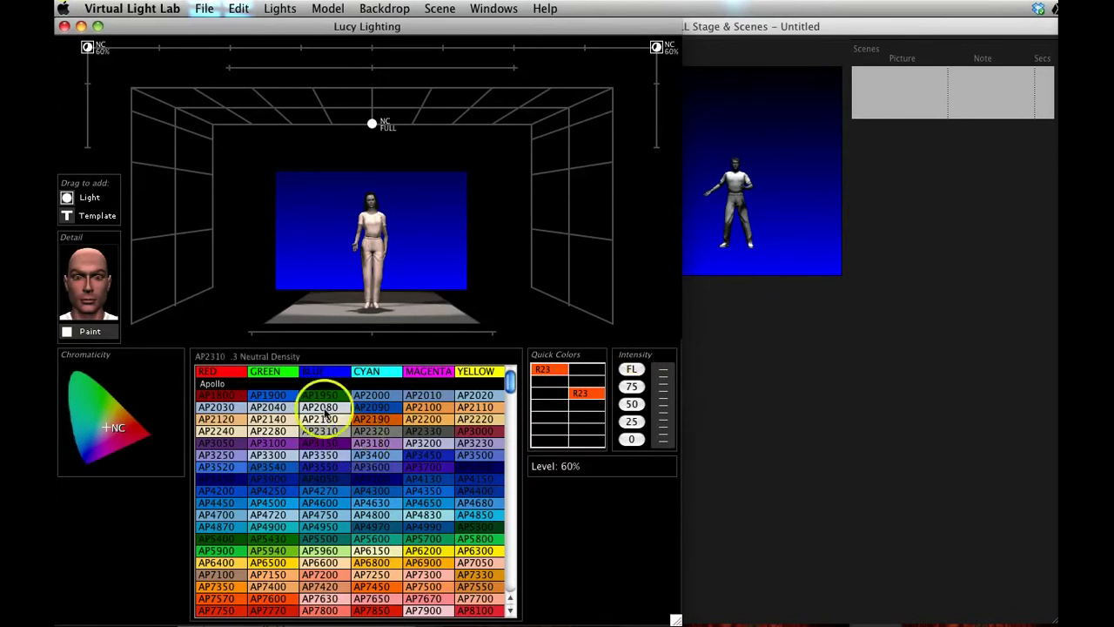
# - Browse the gel color list and apply the GAM gel G310 English Rose to both front lights
pyautogui.scroll(-5, 402, 409)
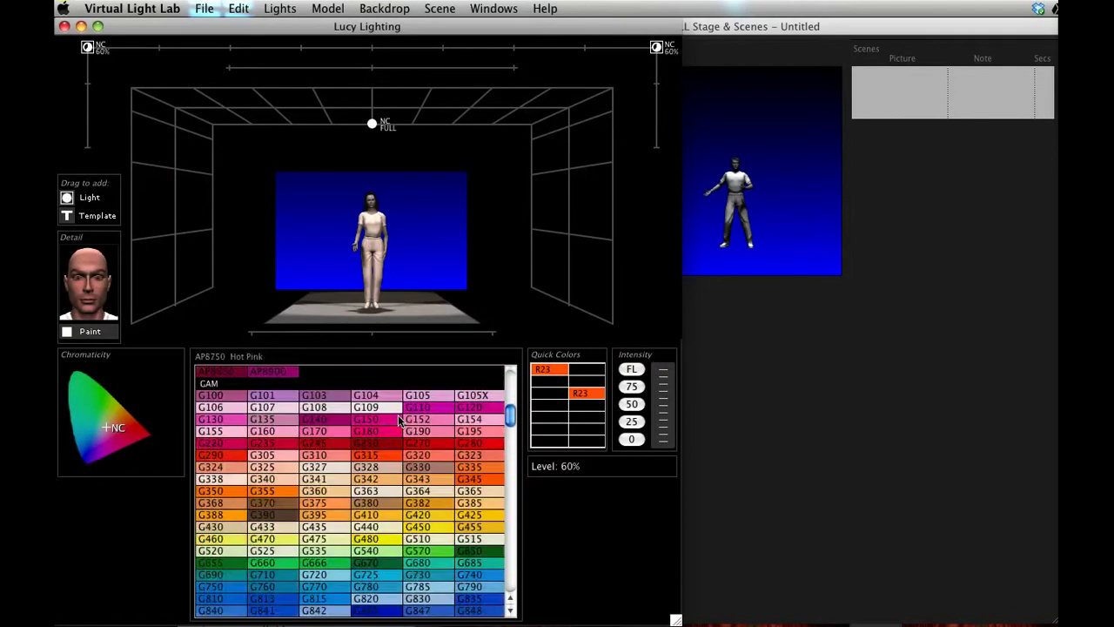
pyautogui.scroll(-10, 399, 420)
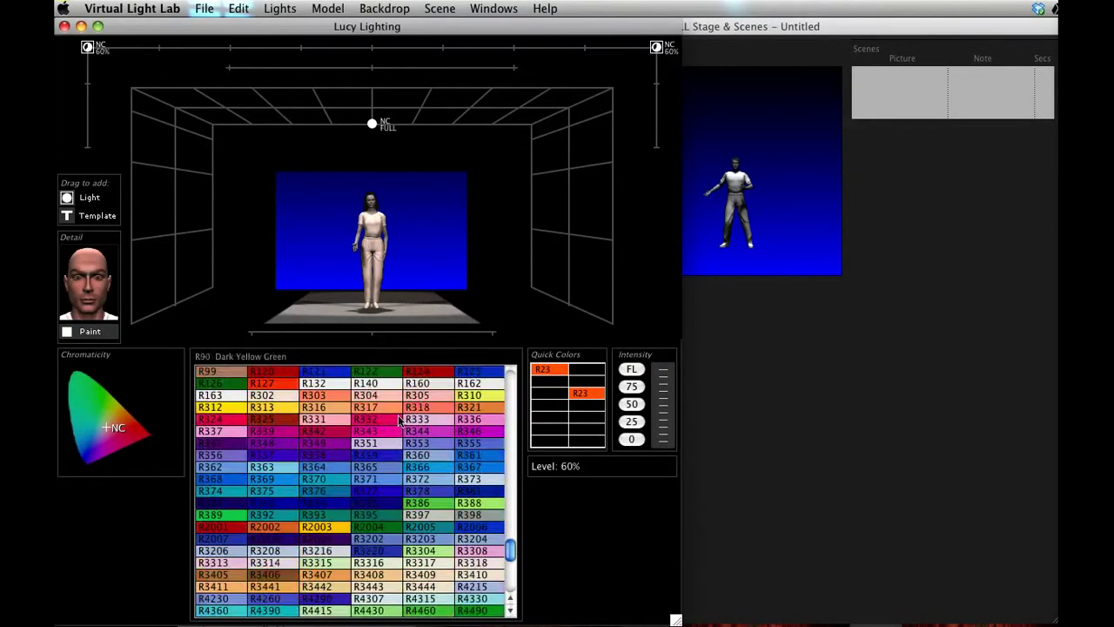
pyautogui.scroll(-8, 399, 420)
pyautogui.scroll(10, 399, 420)
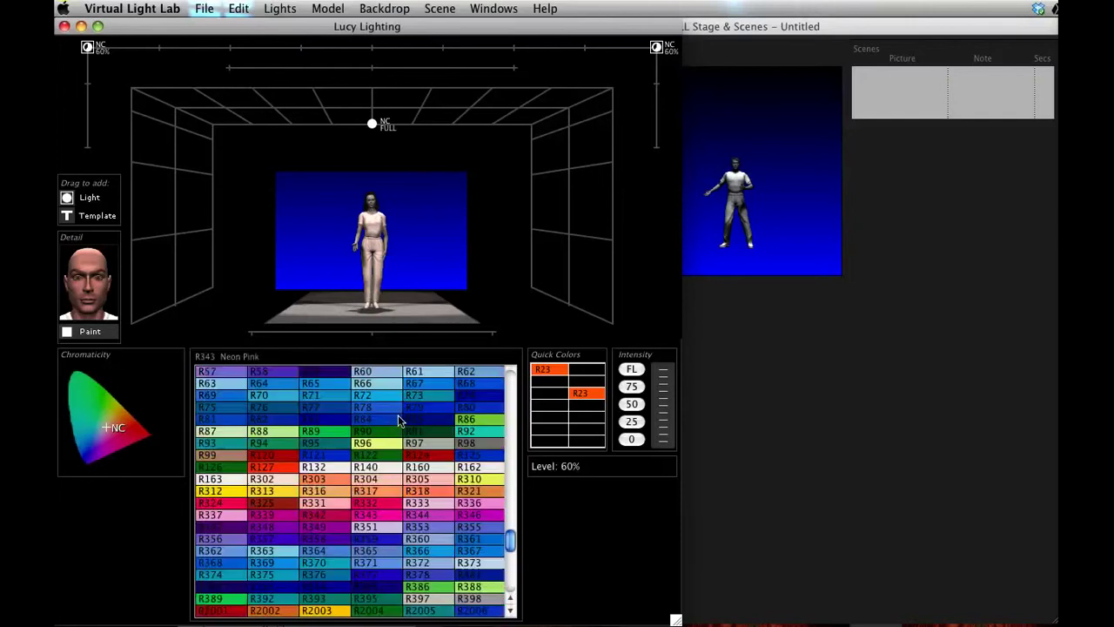
pyautogui.scroll(10, 400, 421)
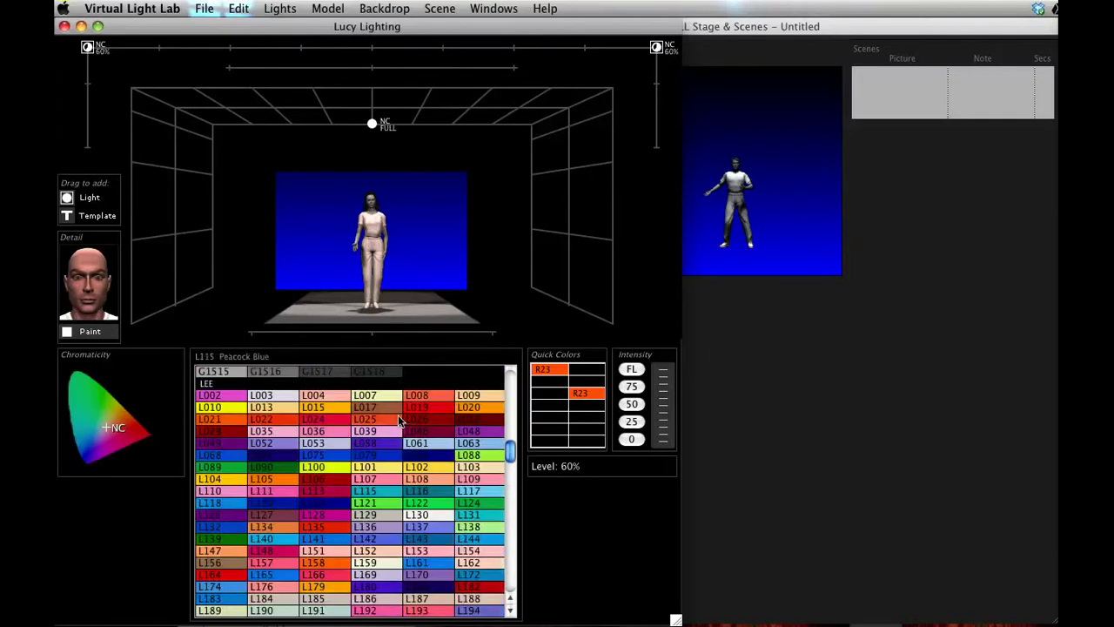
pyautogui.scroll(10, 399, 420)
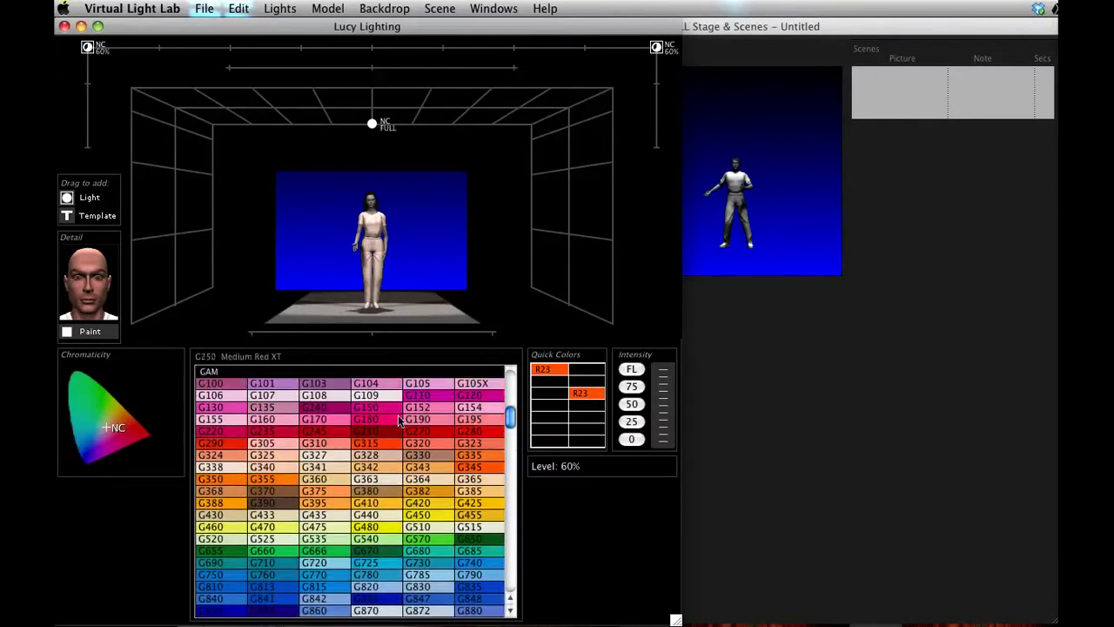
pyautogui.scroll(1, 400, 420)
pyautogui.click(339, 456)
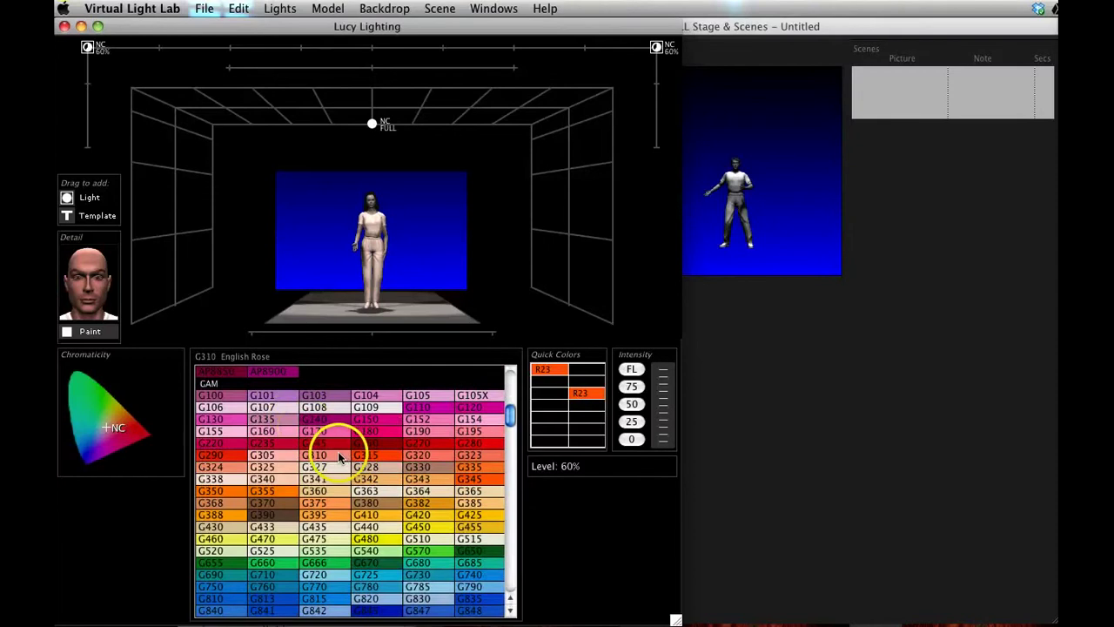
pyautogui.click(338, 456)
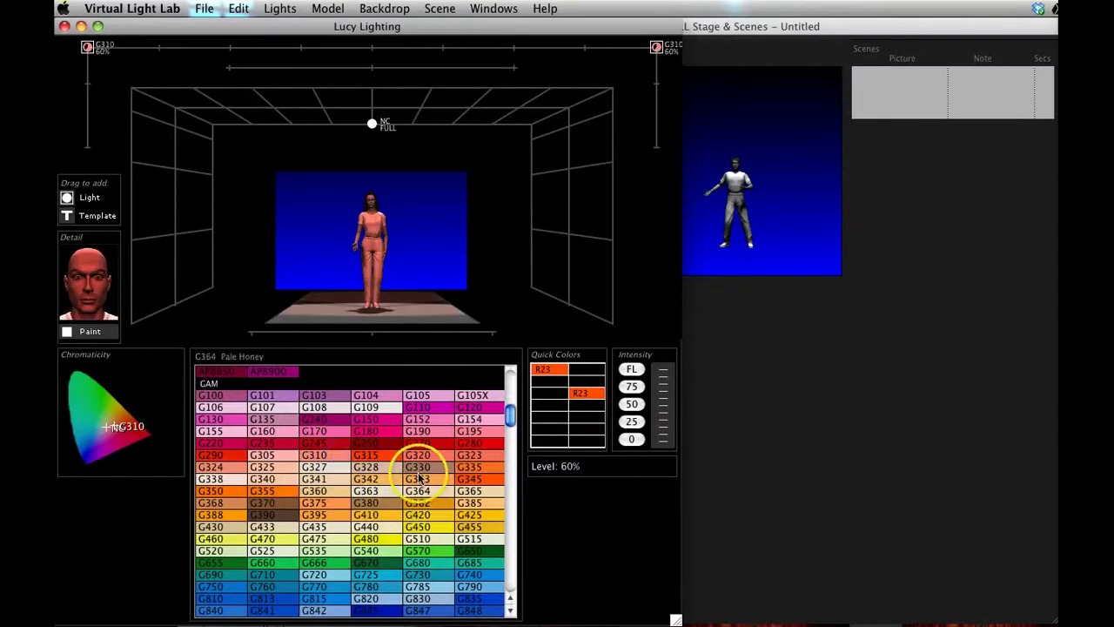
# - Try G330 Sepia and G375 Flame on both front lights, and settle on G420 Medium Amber
pyautogui.click(417, 472)
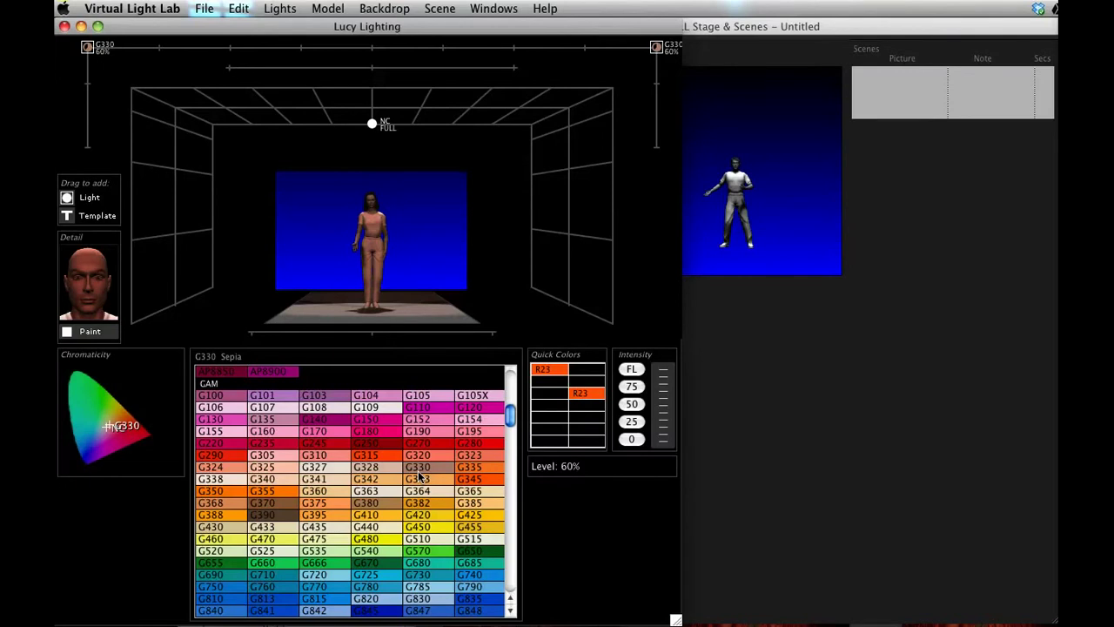
pyautogui.click(416, 477)
pyautogui.click(365, 490)
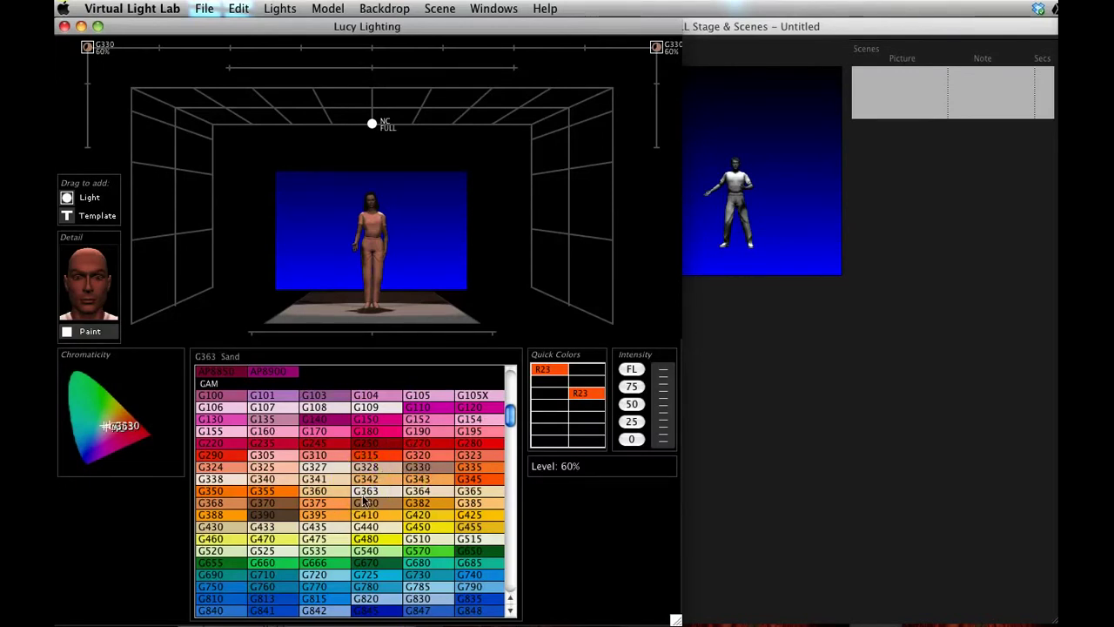
pyautogui.click(335, 503)
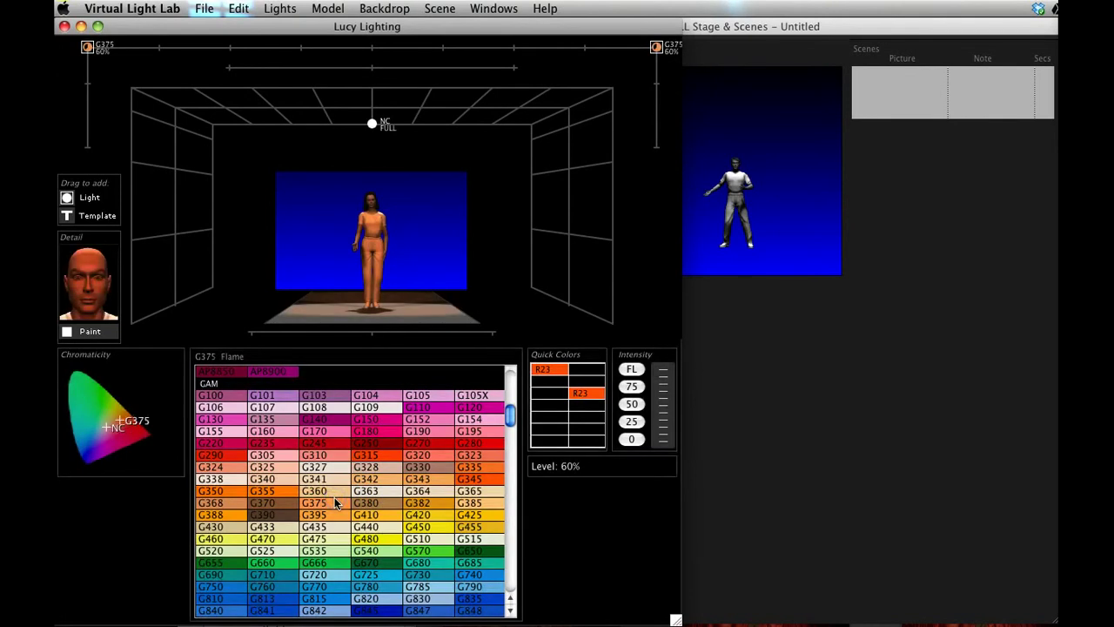
pyautogui.click(417, 505)
pyautogui.click(416, 515)
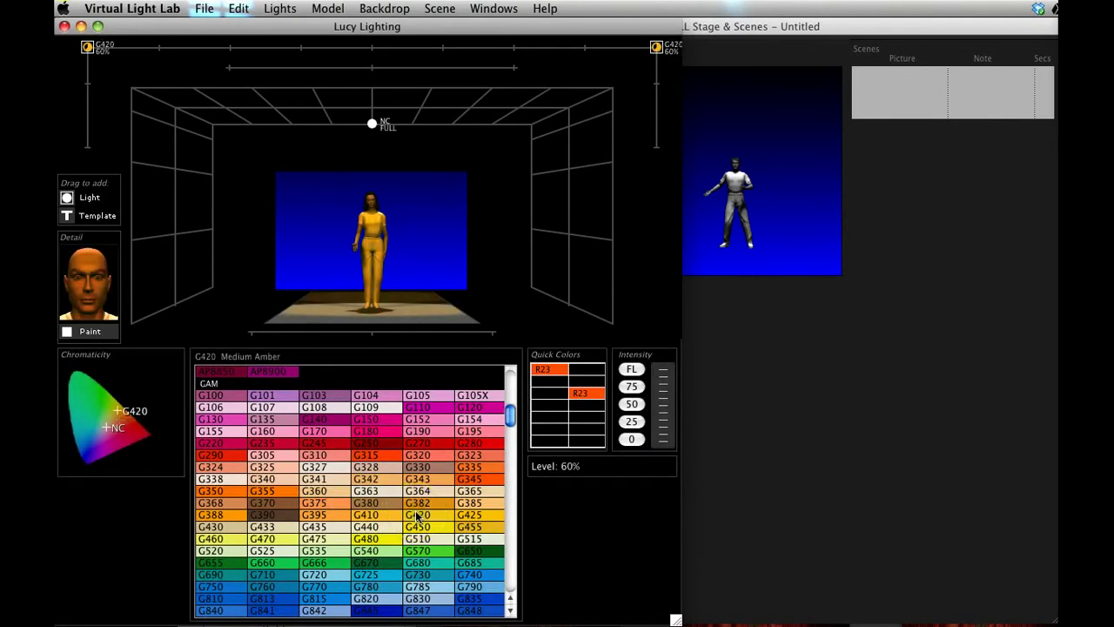
# - Color only the right front light with G570 Light Green Yellow and the center overhead light with G750
pyautogui.click(613, 83)
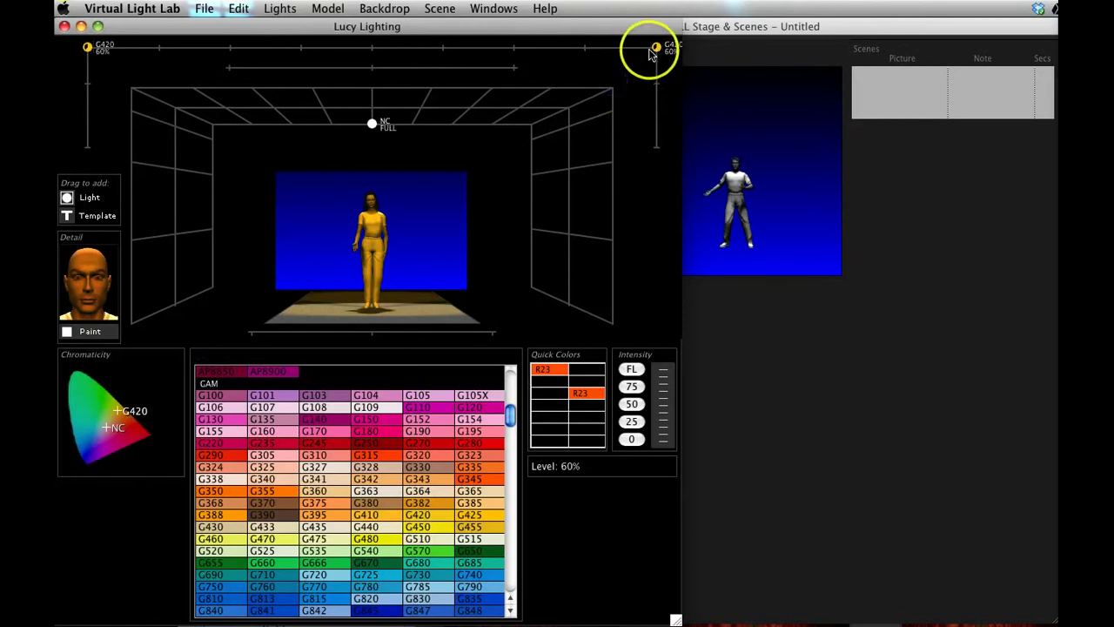
pyautogui.click(649, 53)
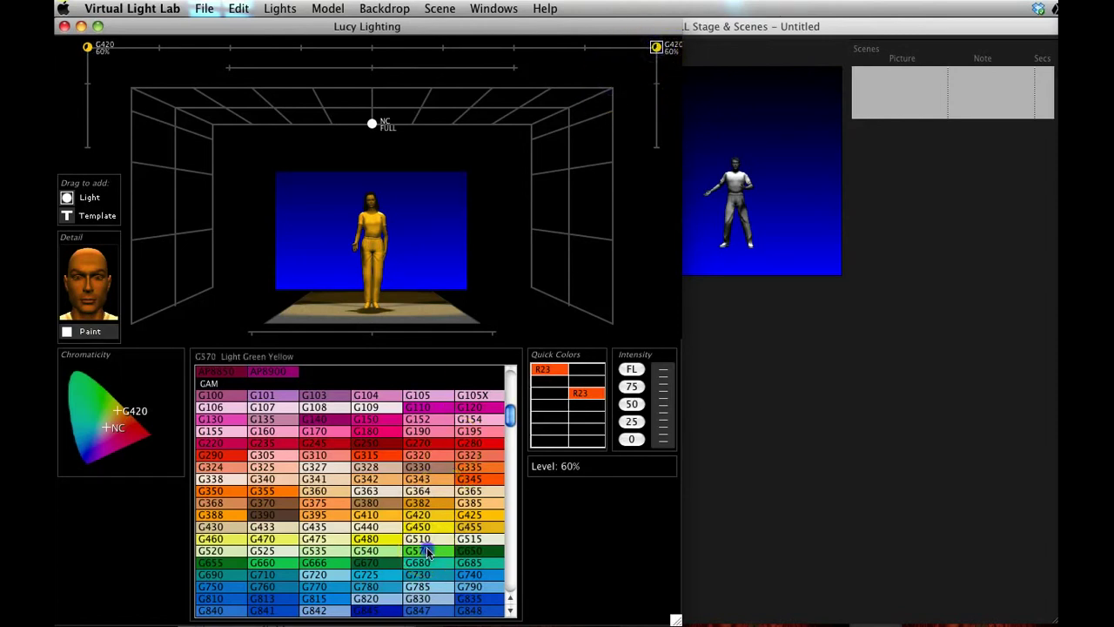
pyautogui.click(427, 551)
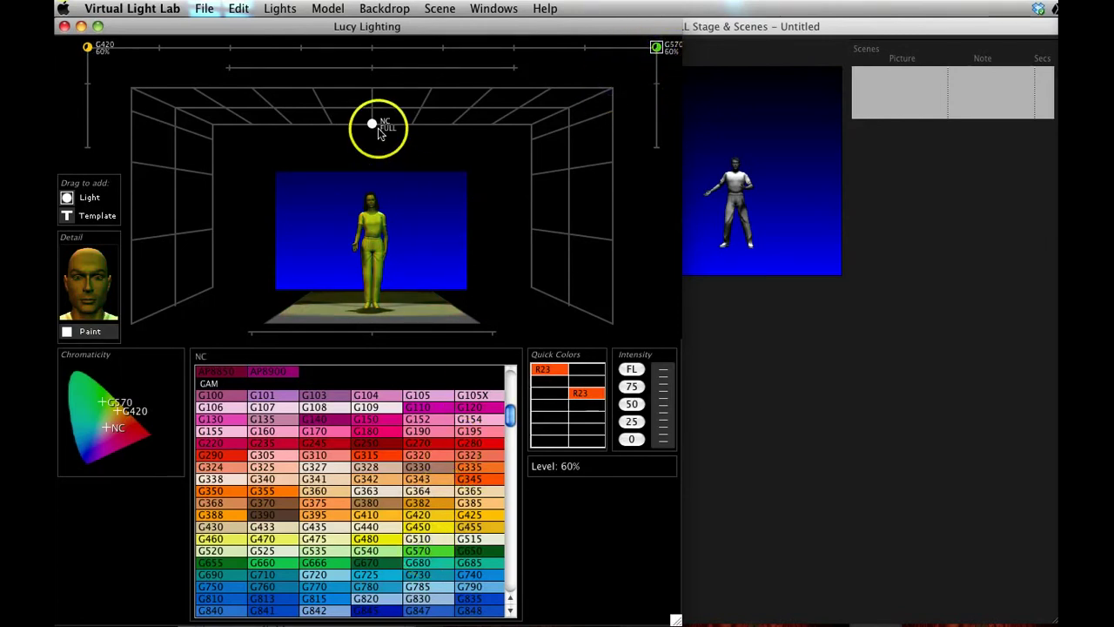
pyautogui.click(374, 124)
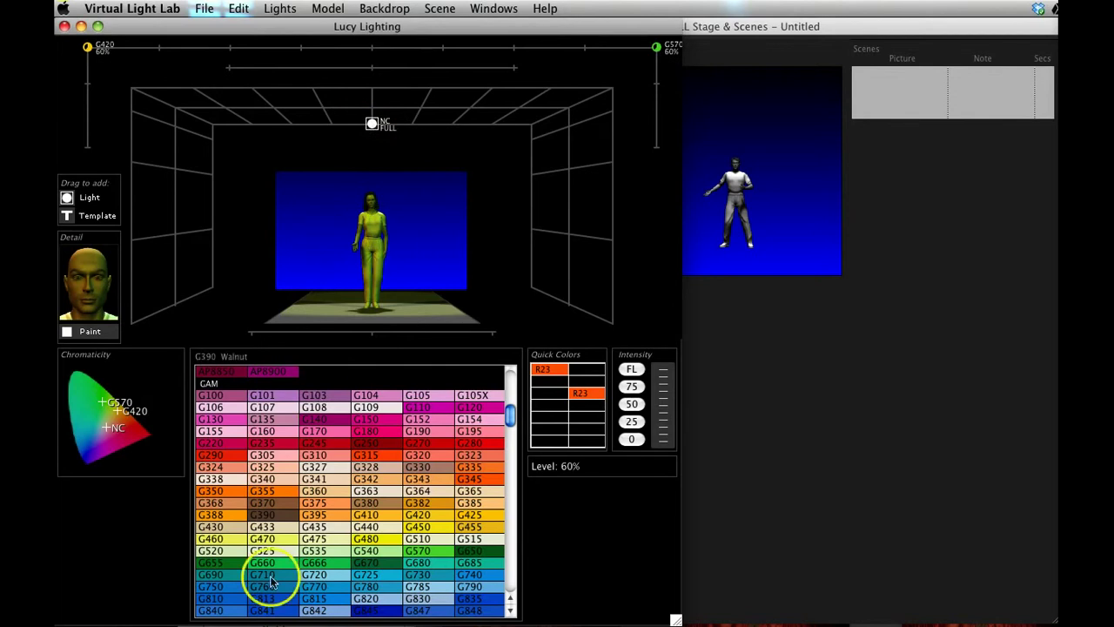
pyautogui.click(219, 592)
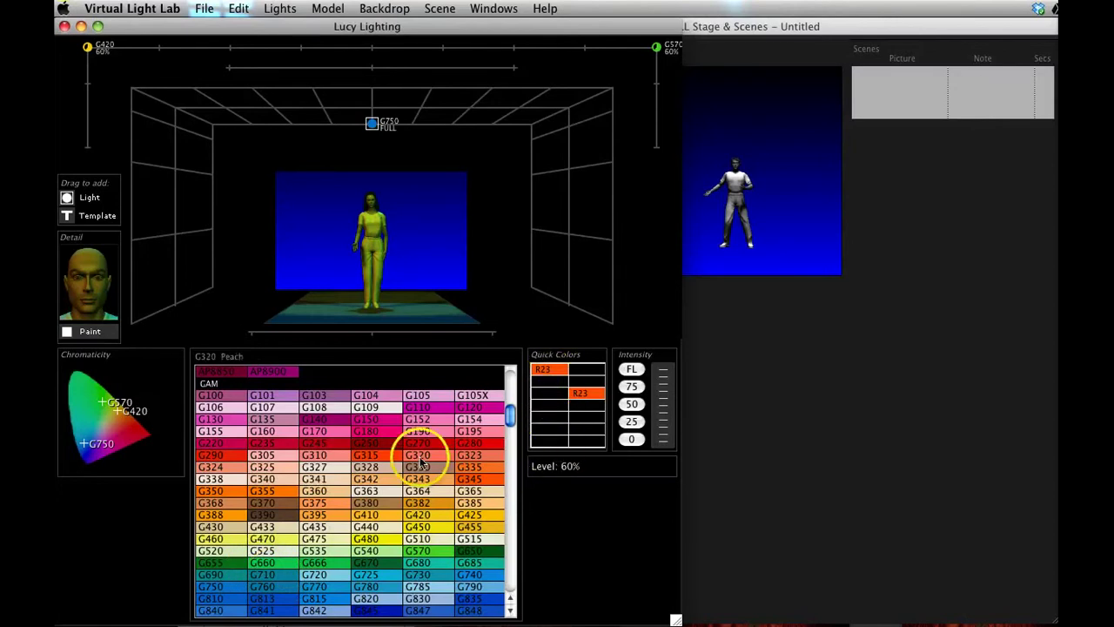
# - Store G330 and AP8900 in the second and third slots of the first Quick Colors column
pyautogui.moveTo(420, 461)
pyautogui.mouseDown()
pyautogui.moveTo(542, 423)
pyautogui.moveTo(548, 383)
pyautogui.mouseUp()
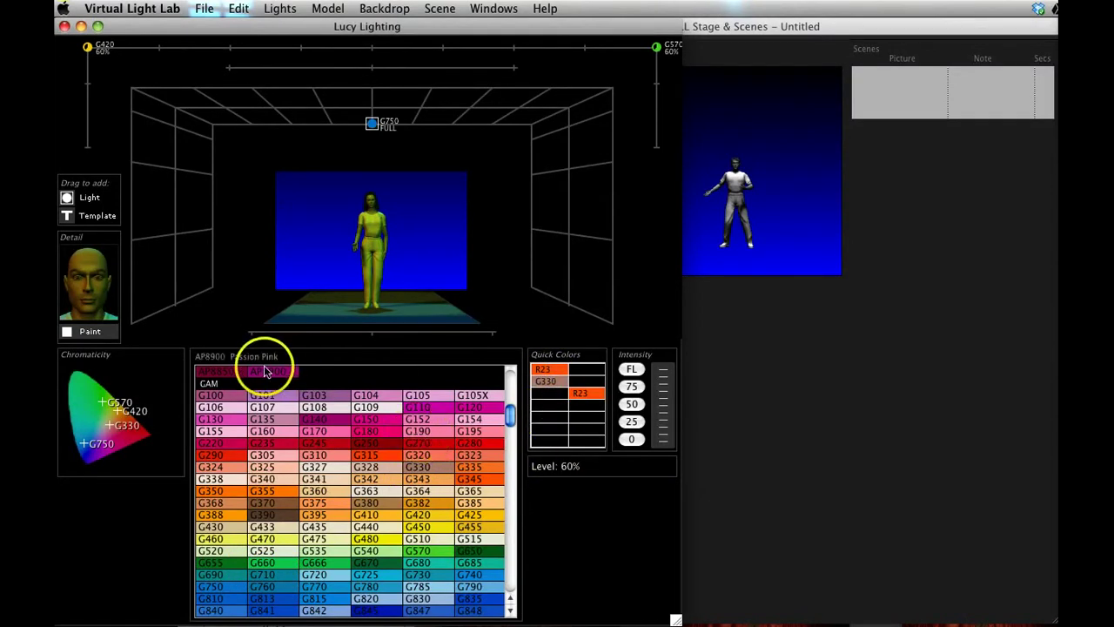
pyautogui.moveTo(265, 371); pyautogui.dragTo(547, 393)
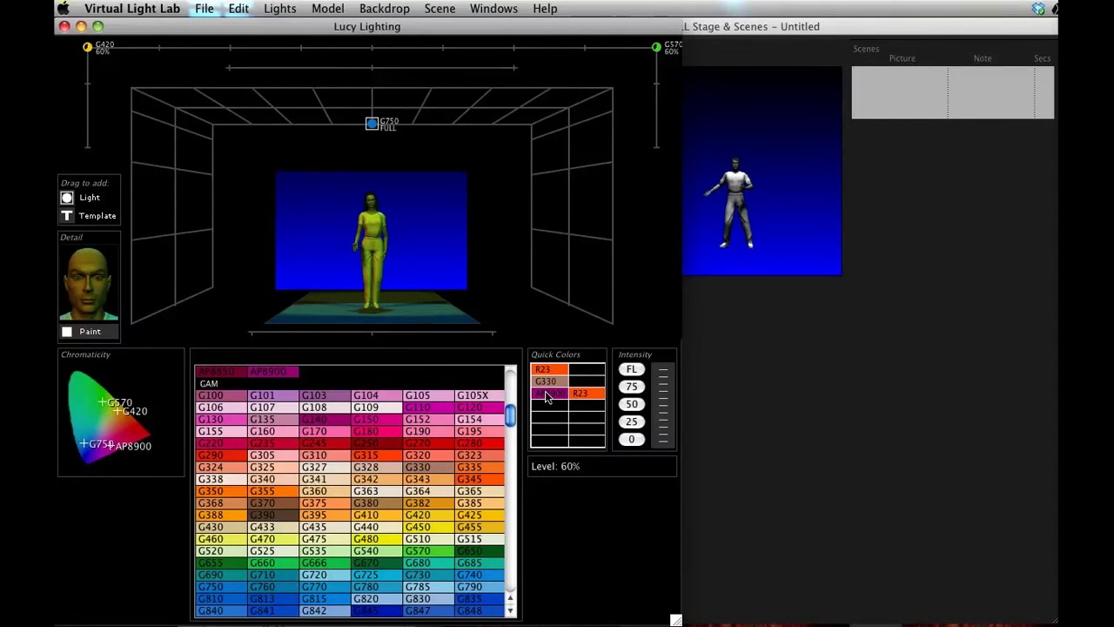
# - Move the female model further left on the stage, away from the man, and copy her lighting
pyautogui.click(831, 491)
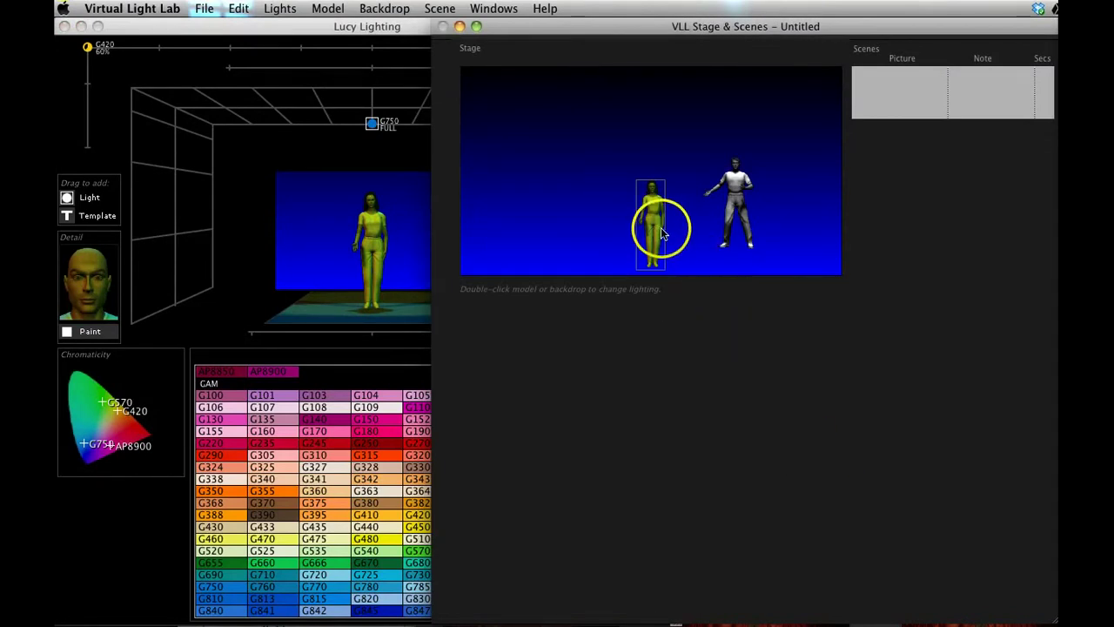
pyautogui.moveTo(661, 234); pyautogui.dragTo(621, 234)
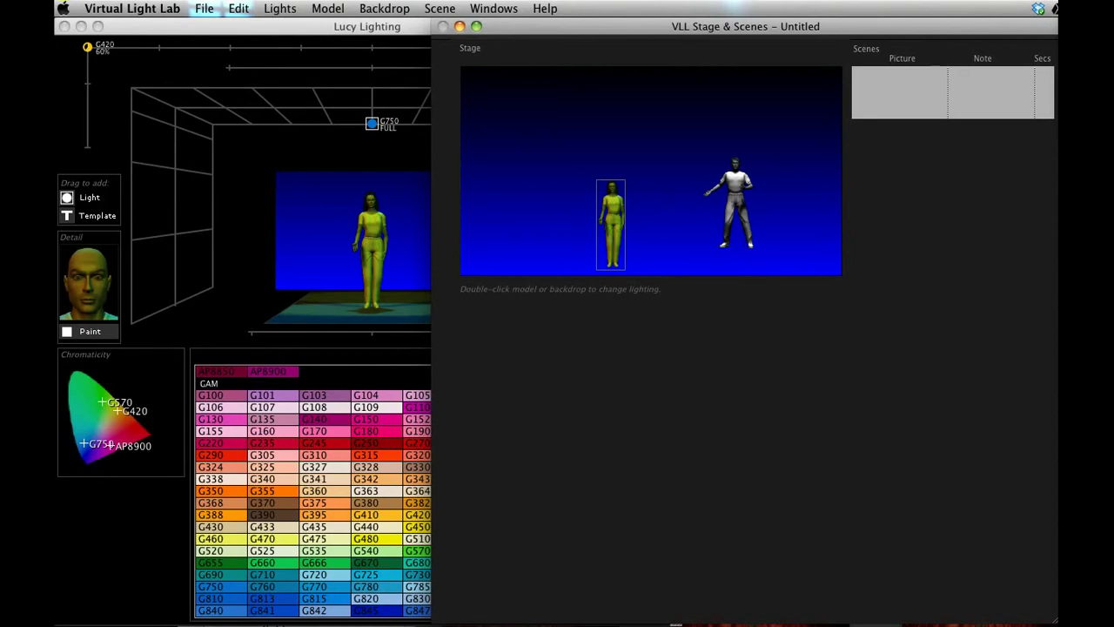
pyautogui.click(327, 8)
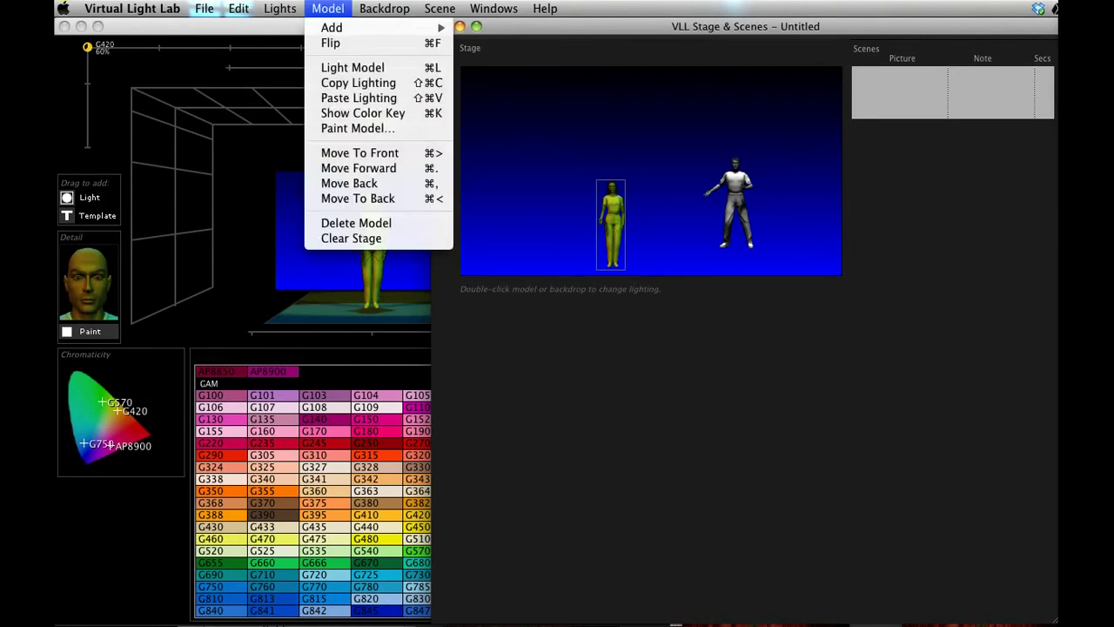
pyautogui.click(335, 69)
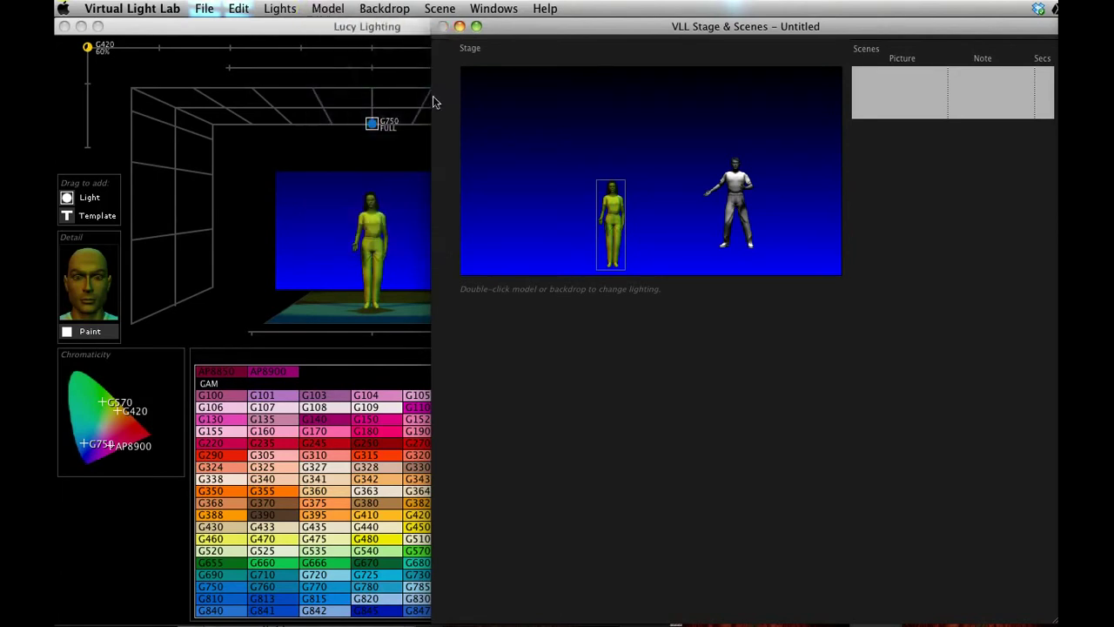
# - Paste the copied lighting onto the male model on the stage
pyautogui.click(750, 182)
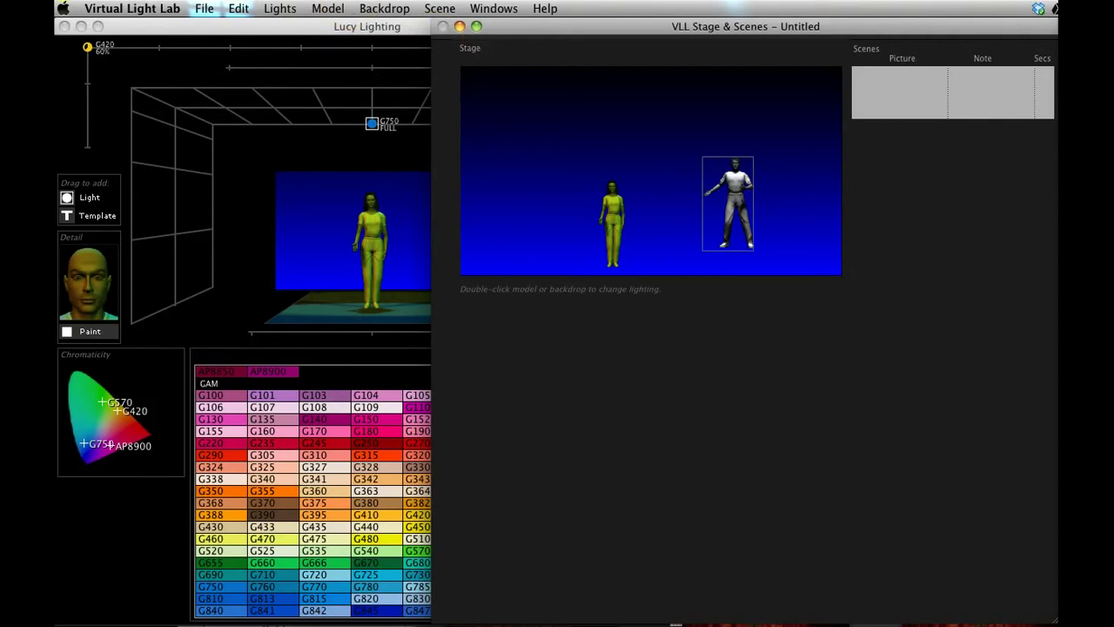
pyautogui.click(279, 8)
pyautogui.moveTo(328, 8)
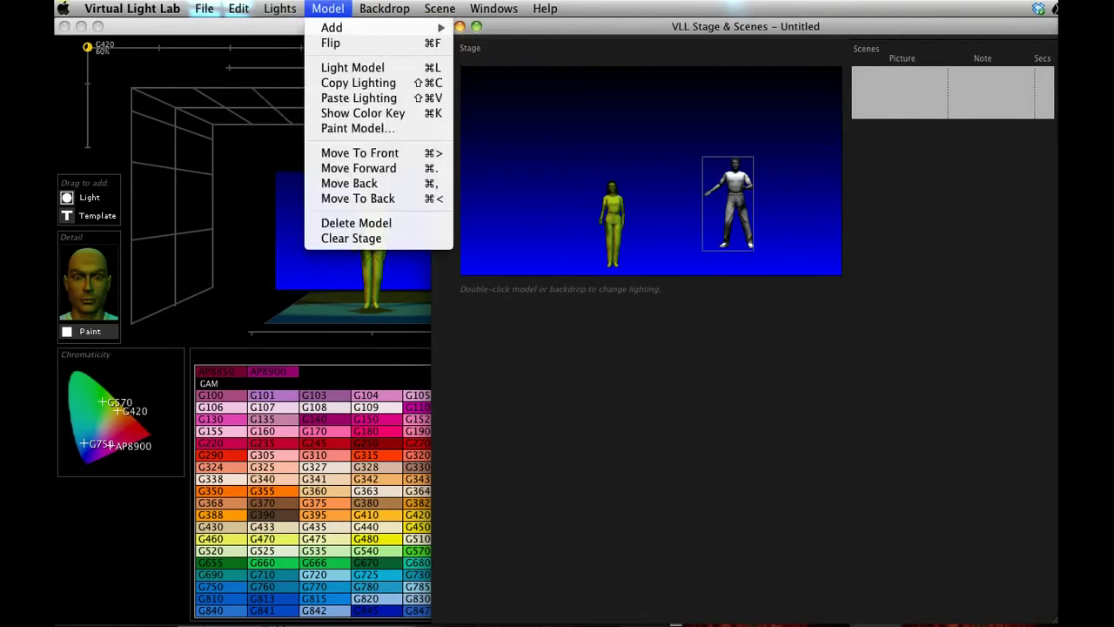
pyautogui.click(341, 100)
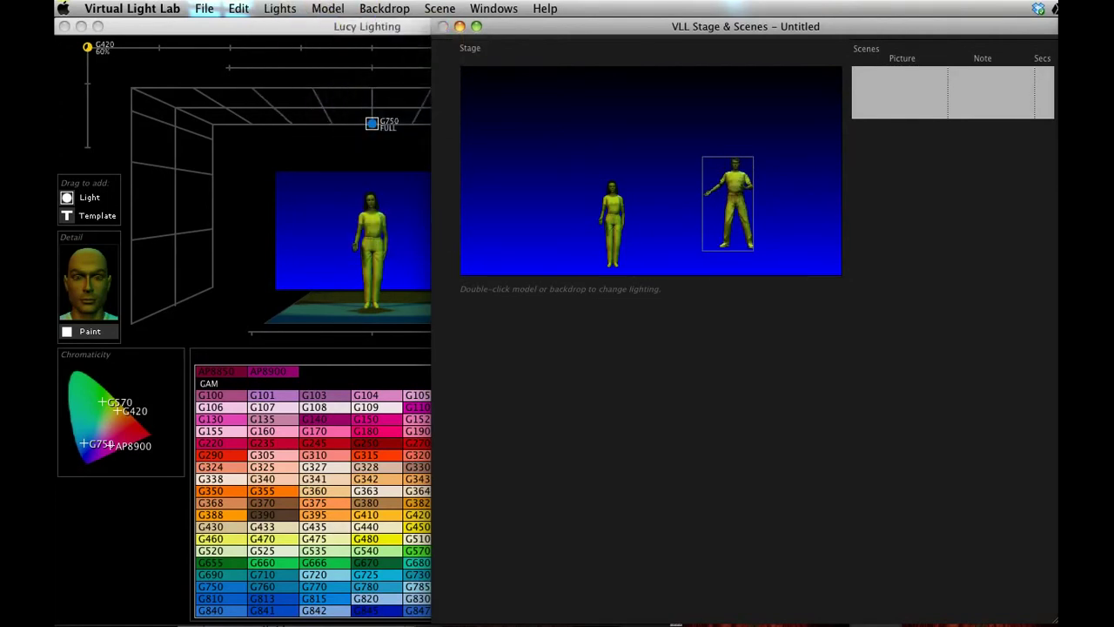
# - Show the color key for the male model on the stage
pyautogui.click(327, 7)
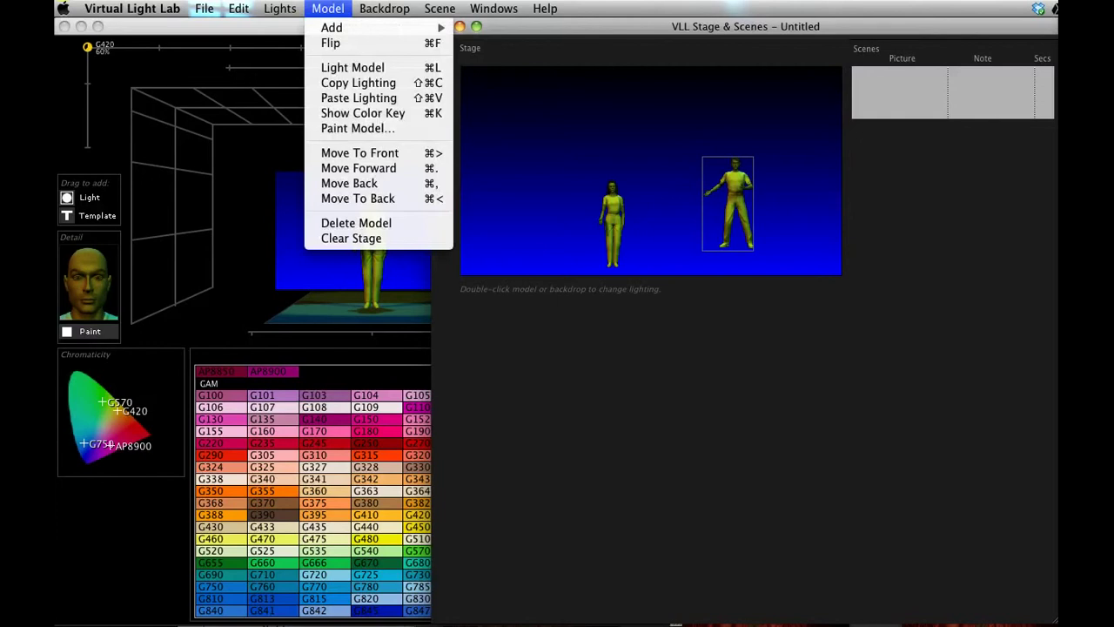
pyautogui.click(346, 115)
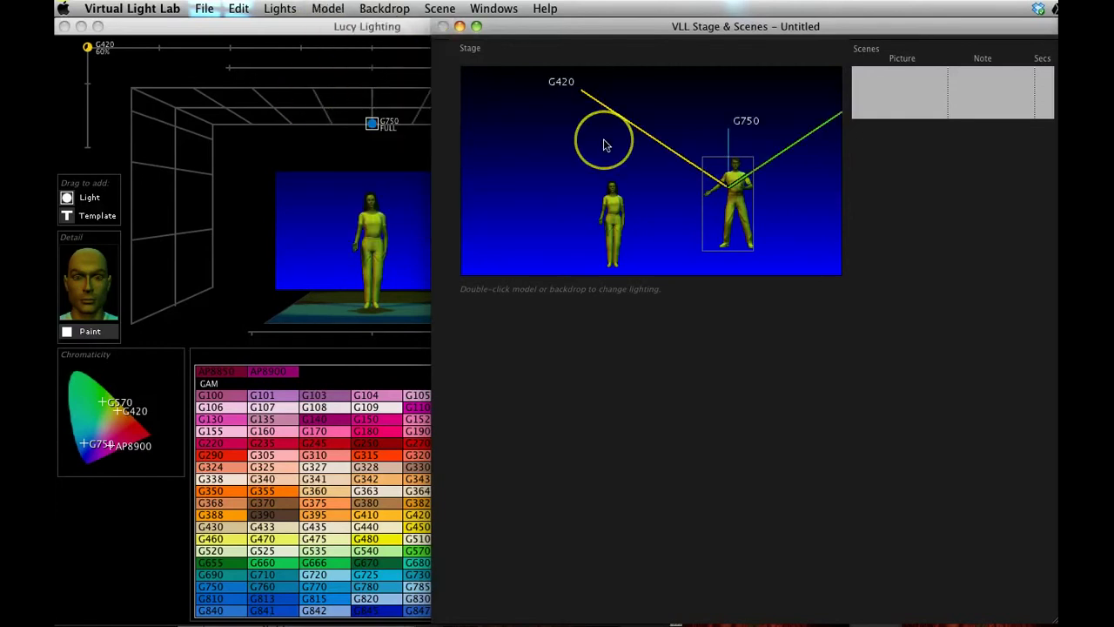
pyautogui.click(661, 23)
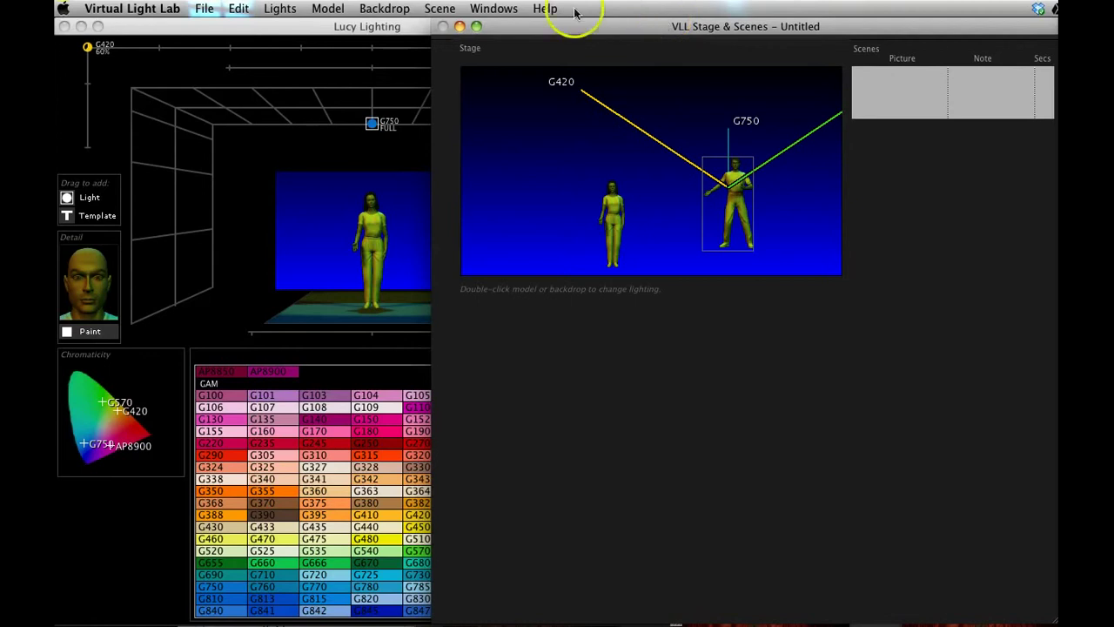
# - Hide the color key for the male model on the stage
pyautogui.click(273, 9)
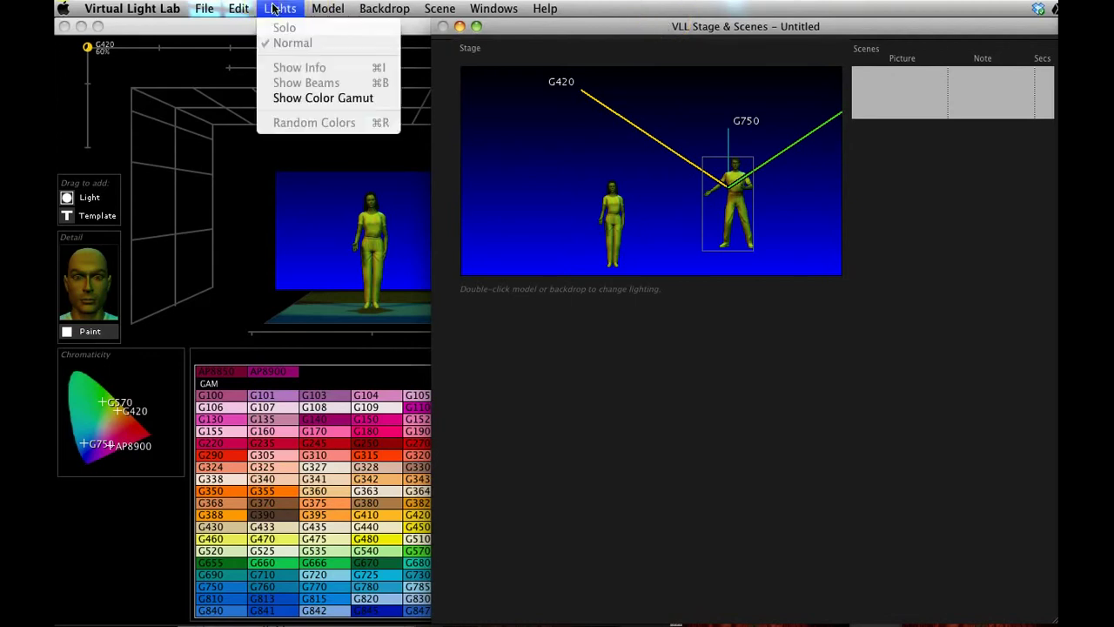
pyautogui.moveTo(327, 9)
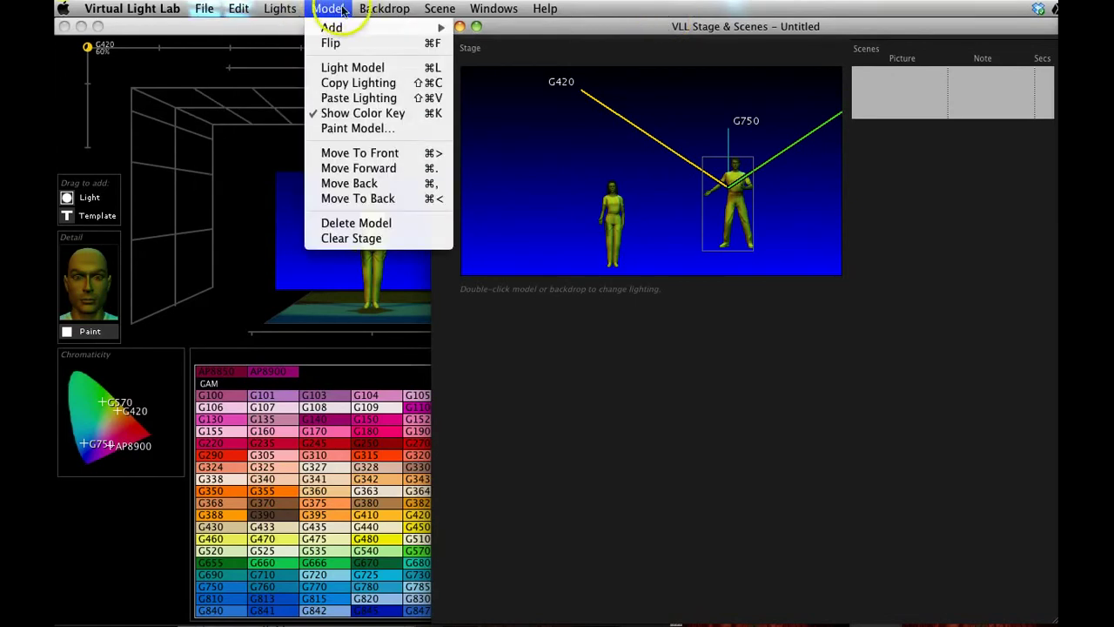
pyautogui.click(348, 120)
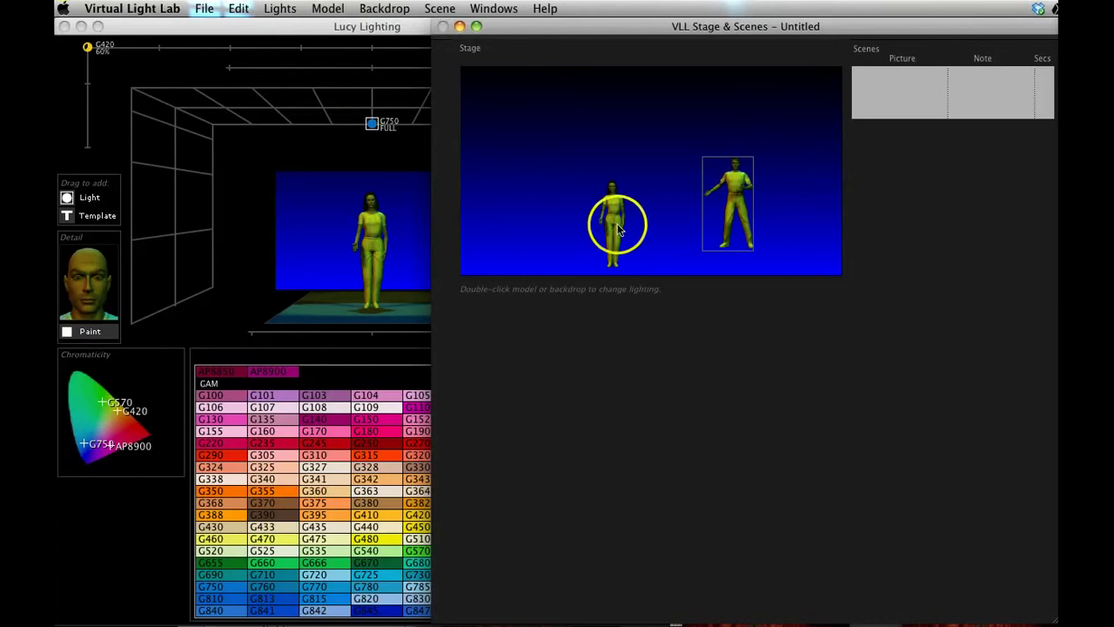
# - Move the female and male models slightly up and to the left on the stage, and deselect them
pyautogui.moveTo(616, 223); pyautogui.dragTo(611, 214)
pyautogui.click(718, 204)
pyautogui.moveTo(750, 207); pyautogui.dragTo(739, 195)
pyautogui.click(790, 187)
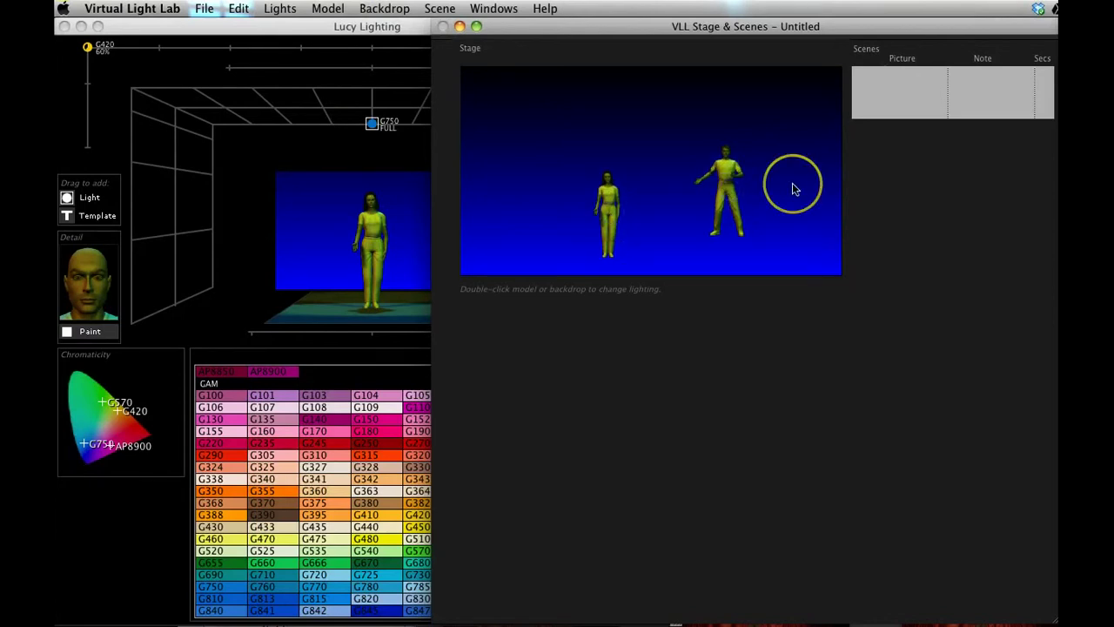
# - Open the backdrop's lighting and change the upper red light to gel AP2090 at full
pyautogui.doubleClick(795, 186)
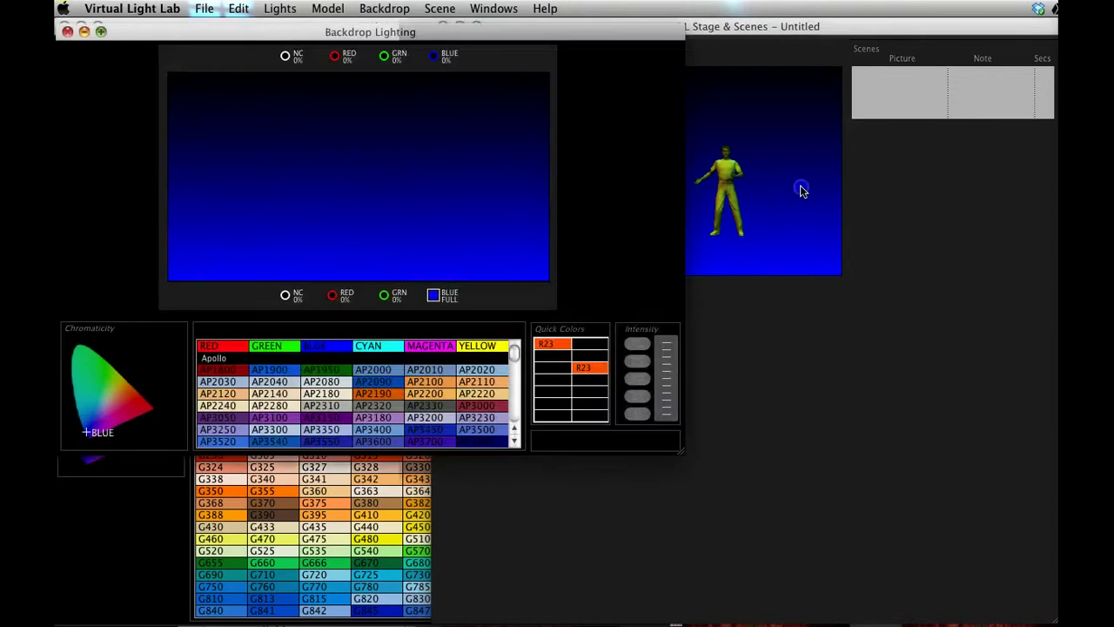
pyautogui.click(335, 59)
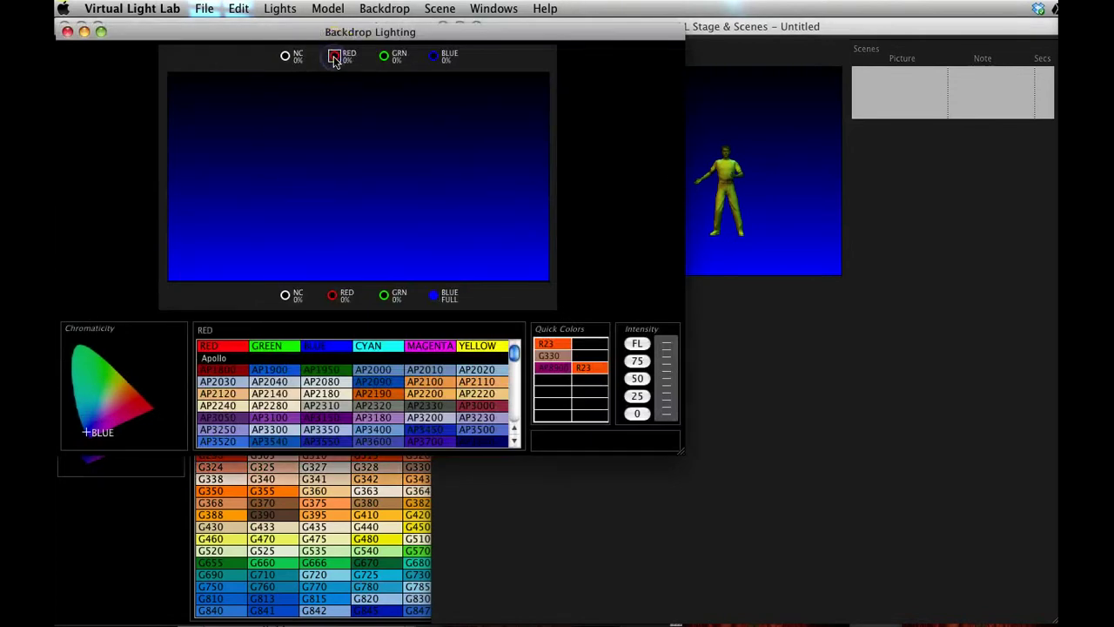
pyautogui.click(374, 382)
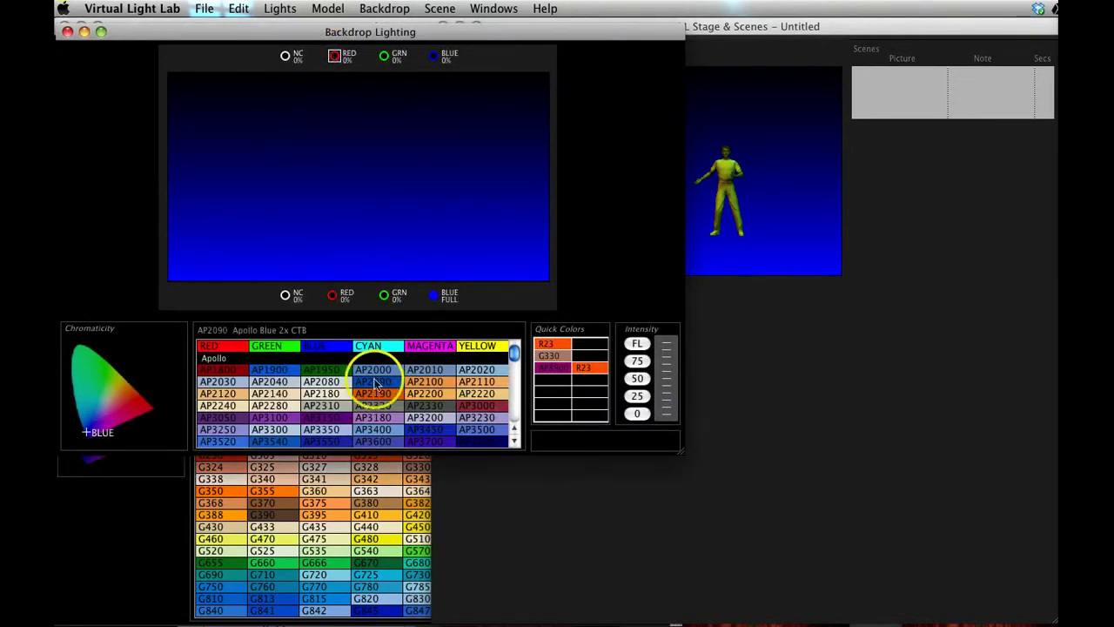
pyautogui.click(336, 57)
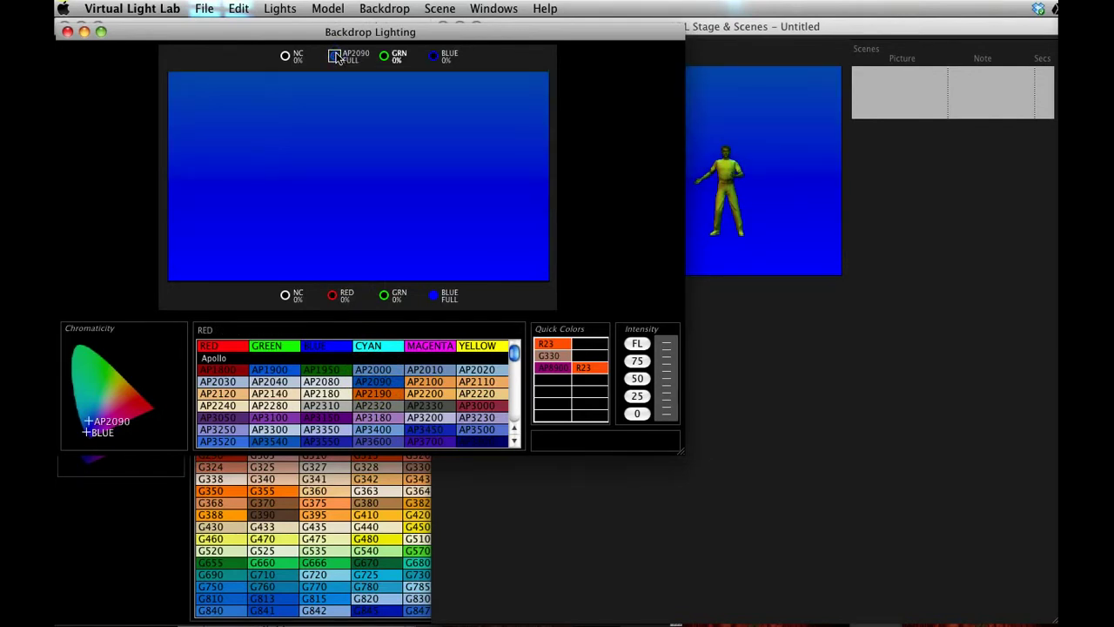
# - Try the Blue and Black backdrops on the stage
pyautogui.click(375, 8)
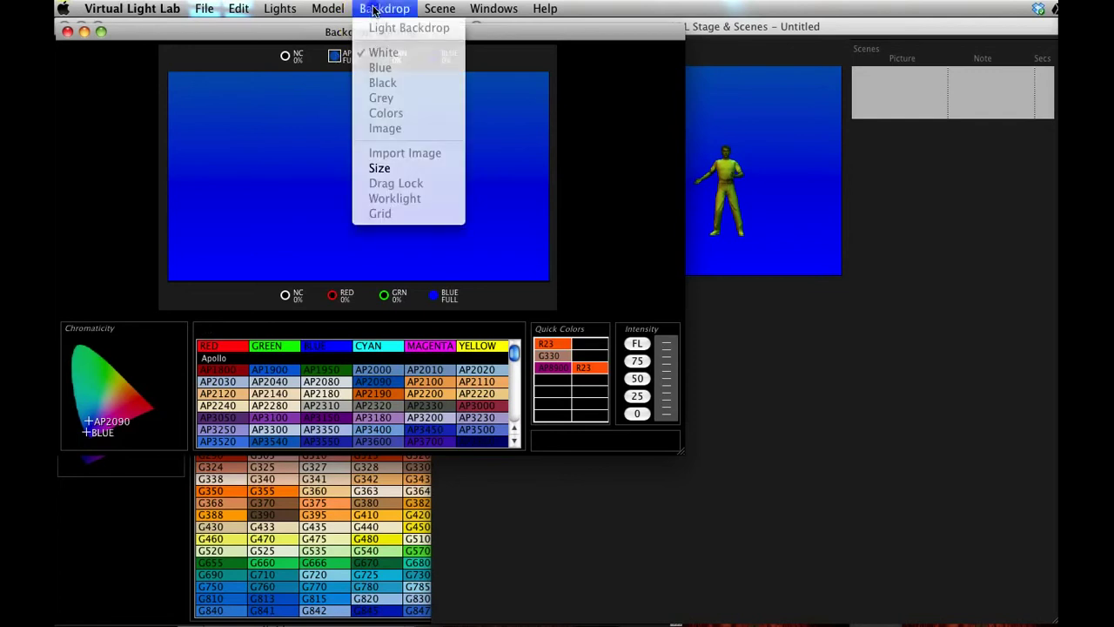
pyautogui.click(781, 119)
pyautogui.click(781, 122)
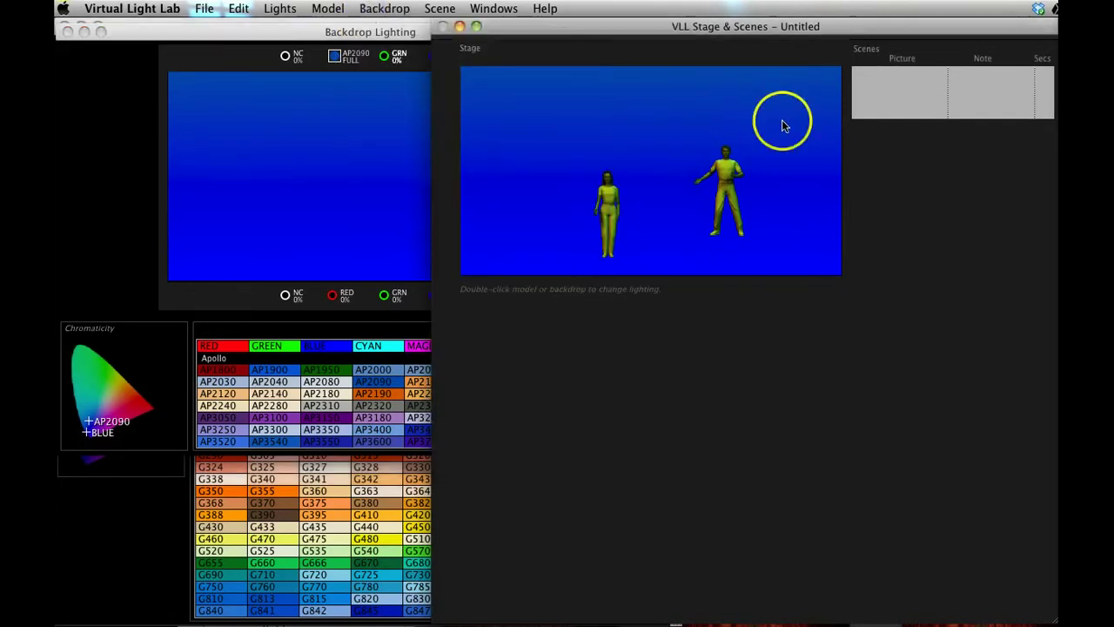
pyautogui.click(384, 9)
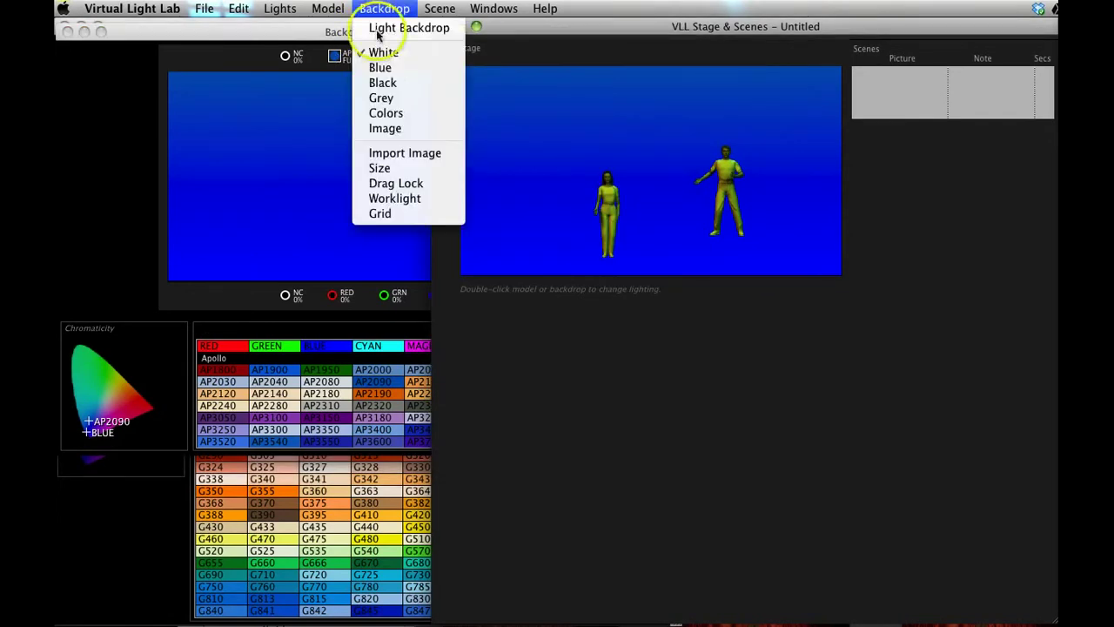
pyautogui.click(380, 69)
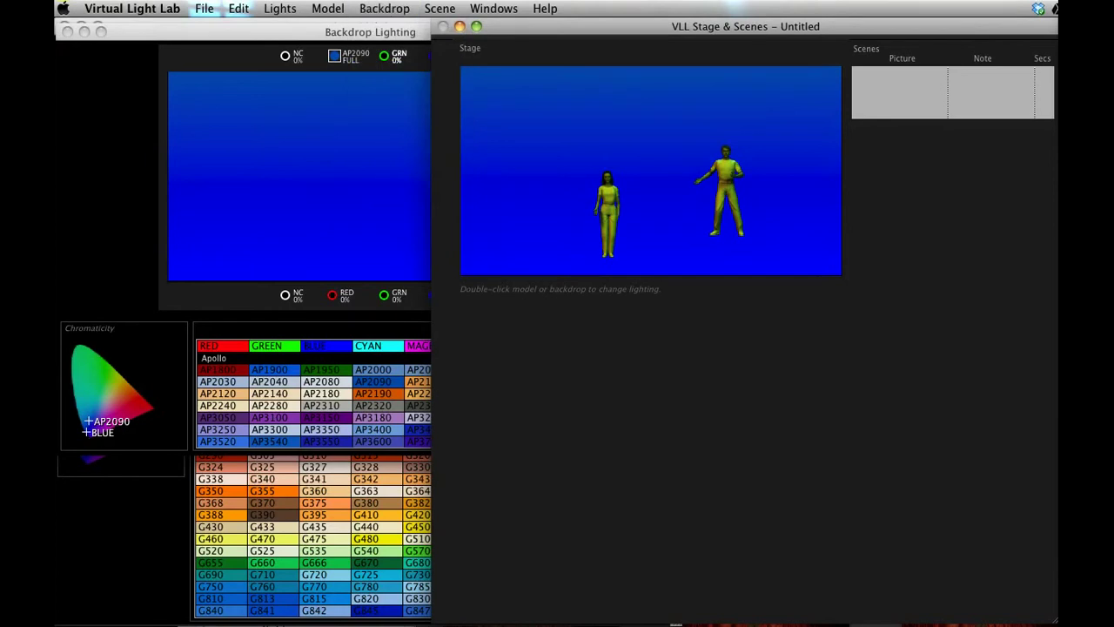
pyautogui.click(384, 9)
pyautogui.click(391, 78)
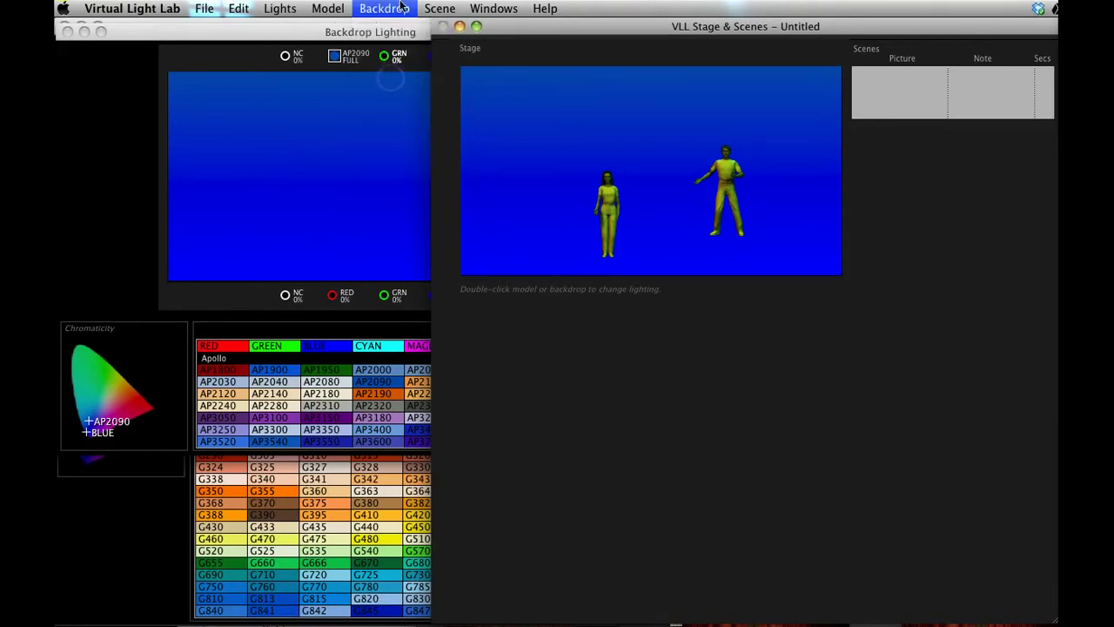
# - Try the Grey and Colors backdrops on the stage
pyautogui.click(401, 8)
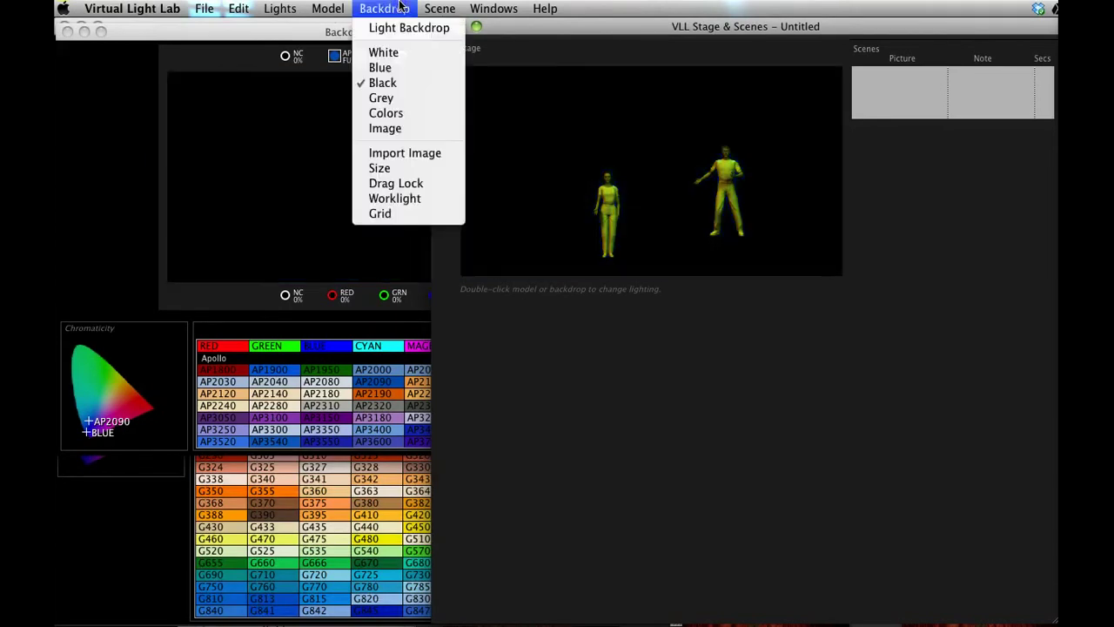
pyautogui.click(393, 100)
pyautogui.click(384, 8)
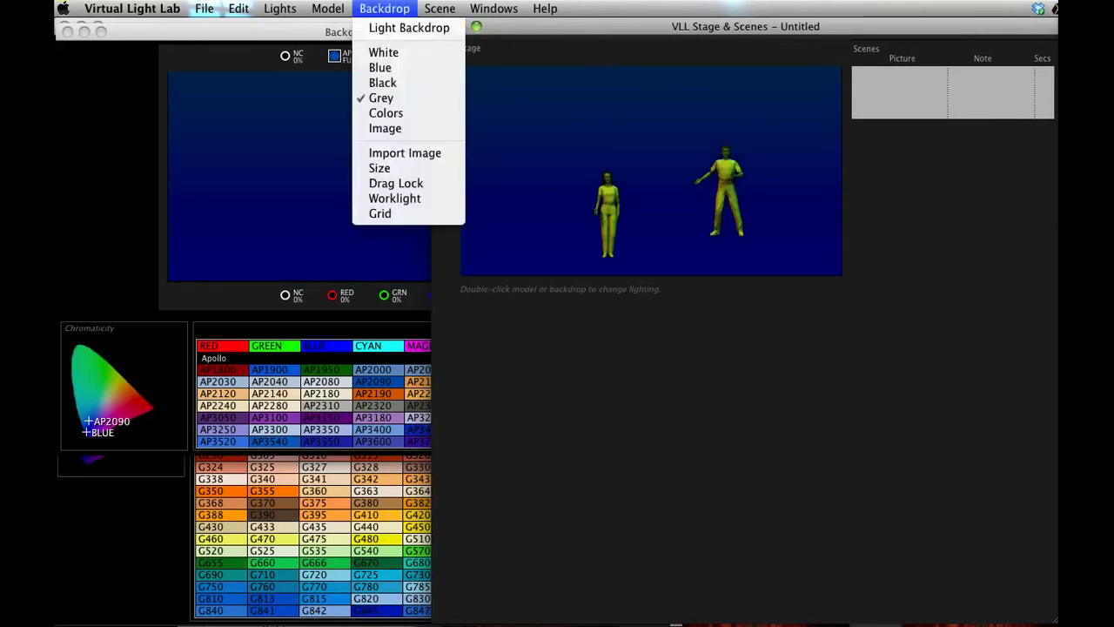
pyautogui.click(398, 107)
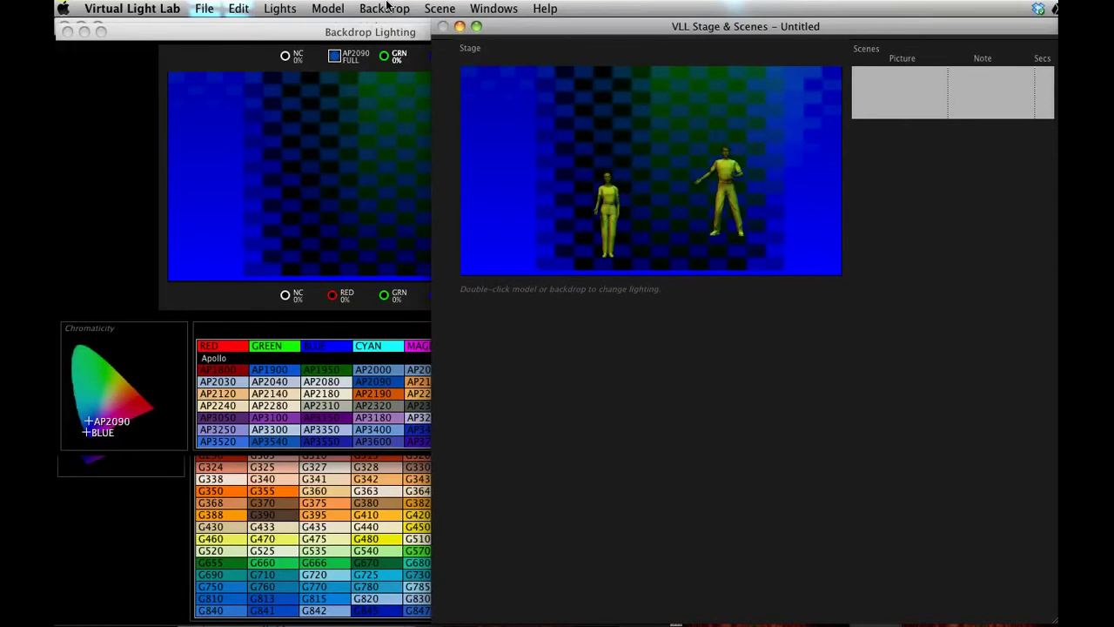
# - Set the stage backdrop to Image
pyautogui.click(386, 7)
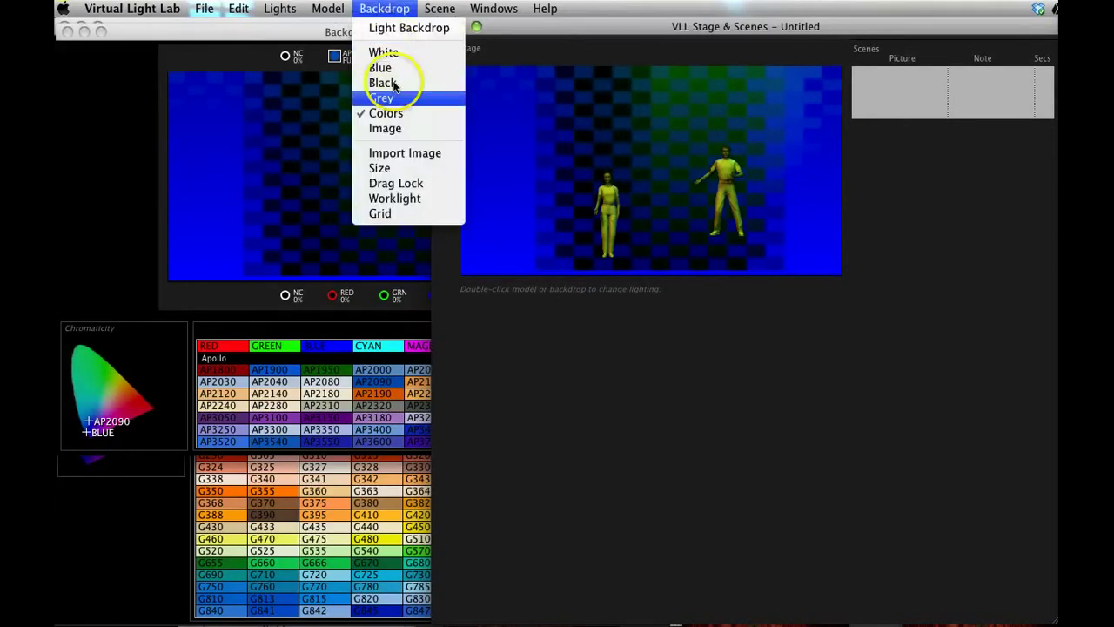
pyautogui.click(400, 133)
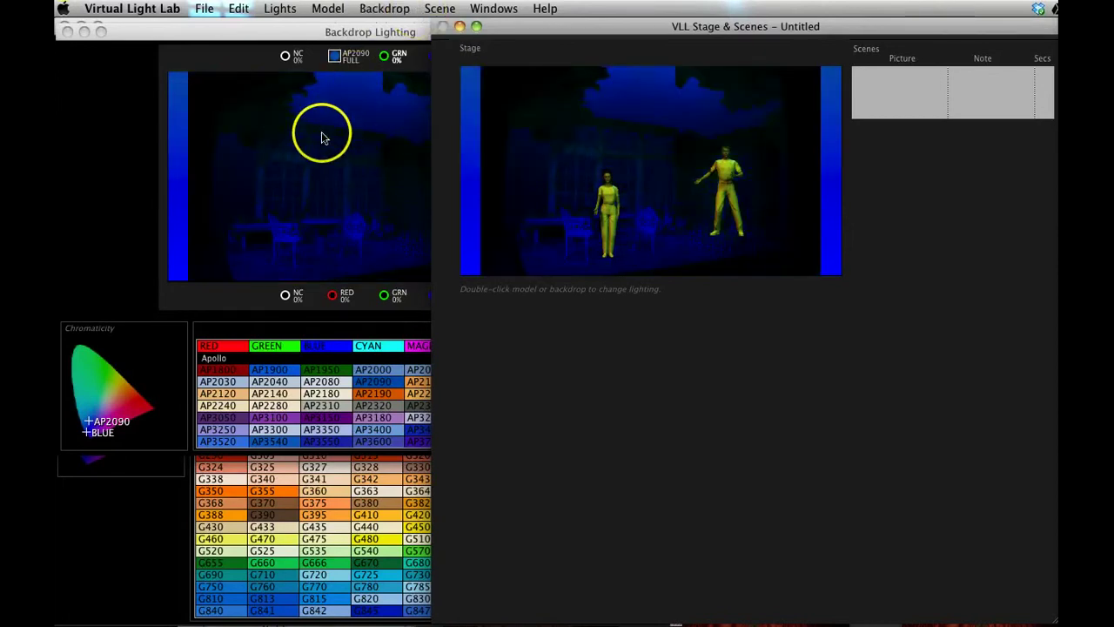
pyautogui.click(384, 8)
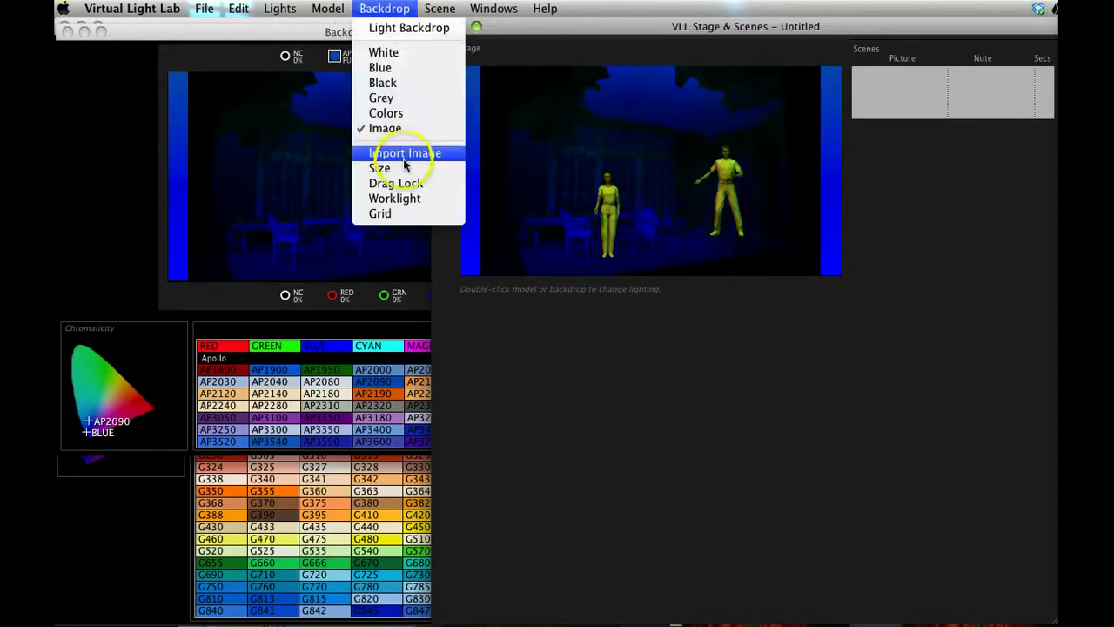
pyautogui.click(383, 9)
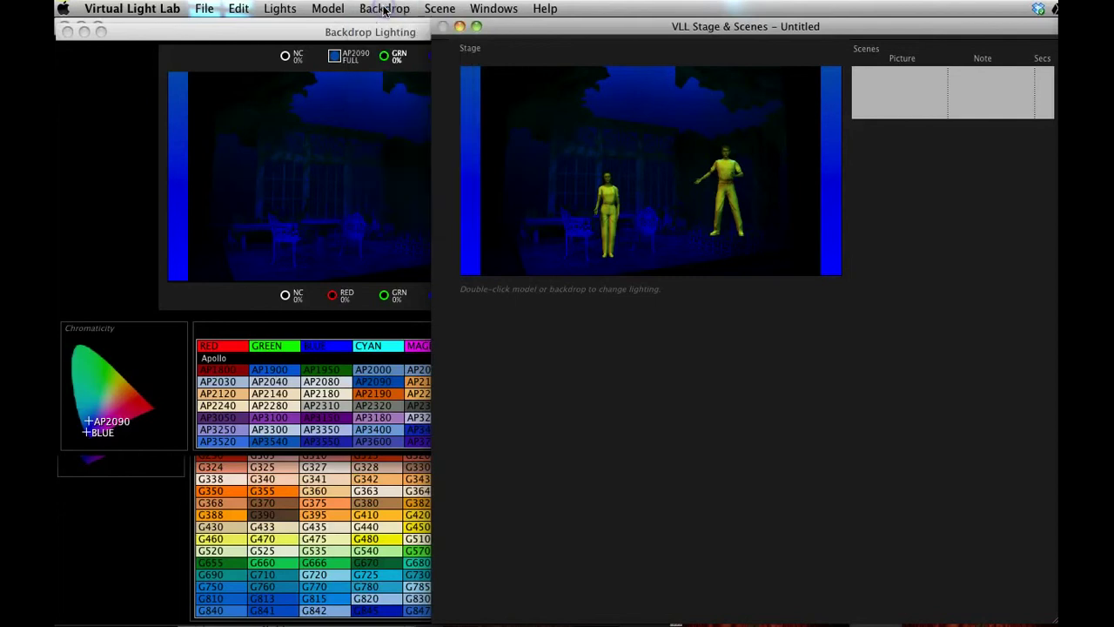
# - Raise the upper and lower NC lights on the backdrop to full
pyautogui.click(351, 130)
pyautogui.click(286, 56)
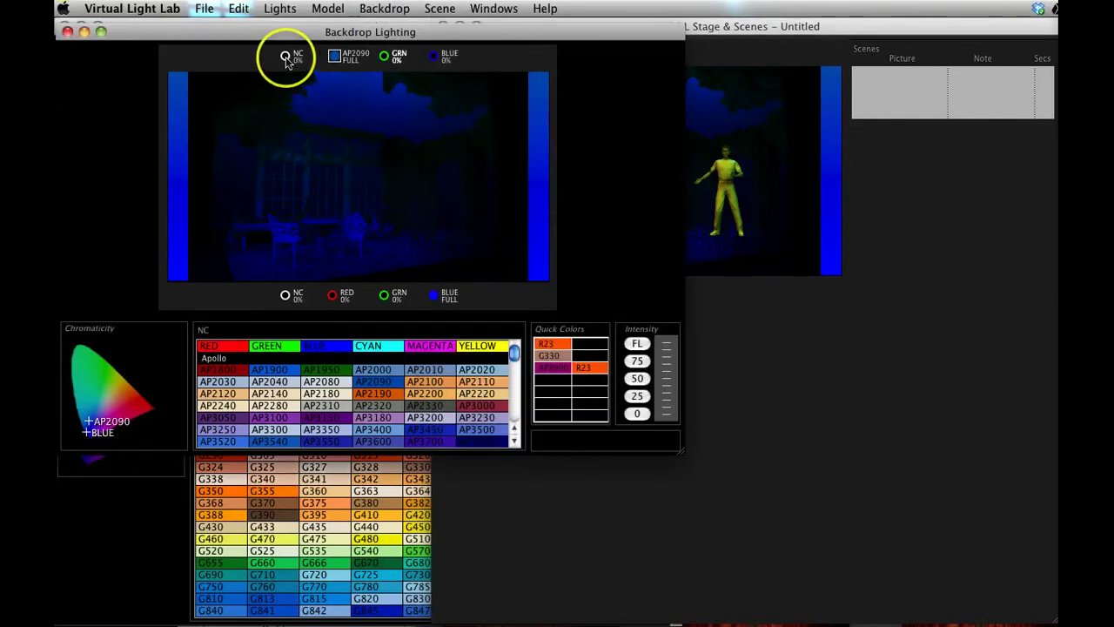
pyautogui.click(286, 57)
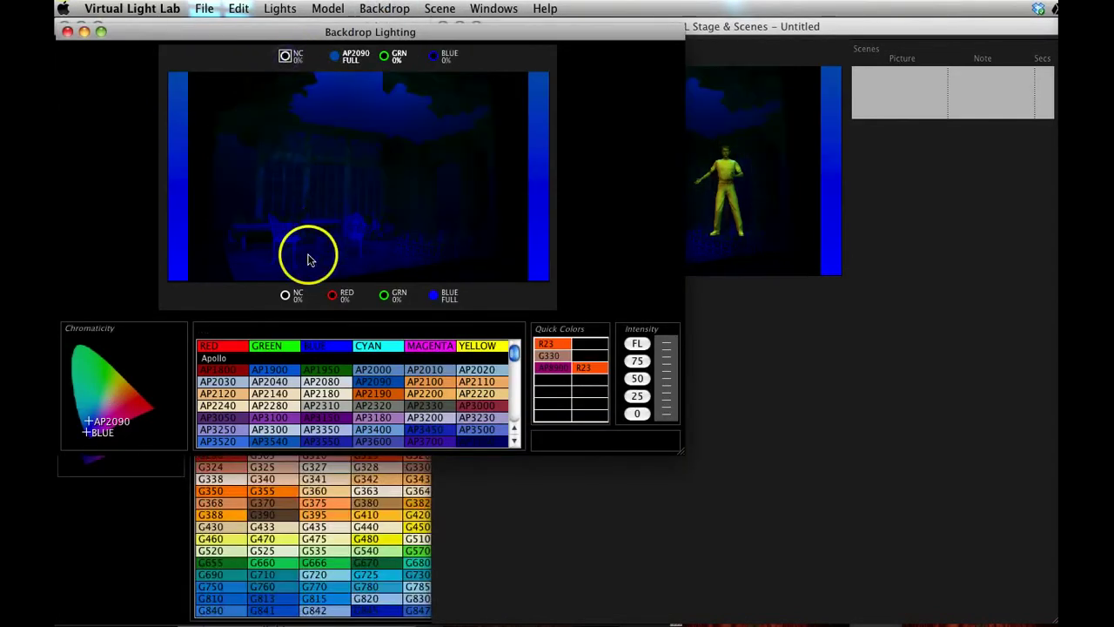
pyautogui.click(287, 56)
pyautogui.click(280, 297)
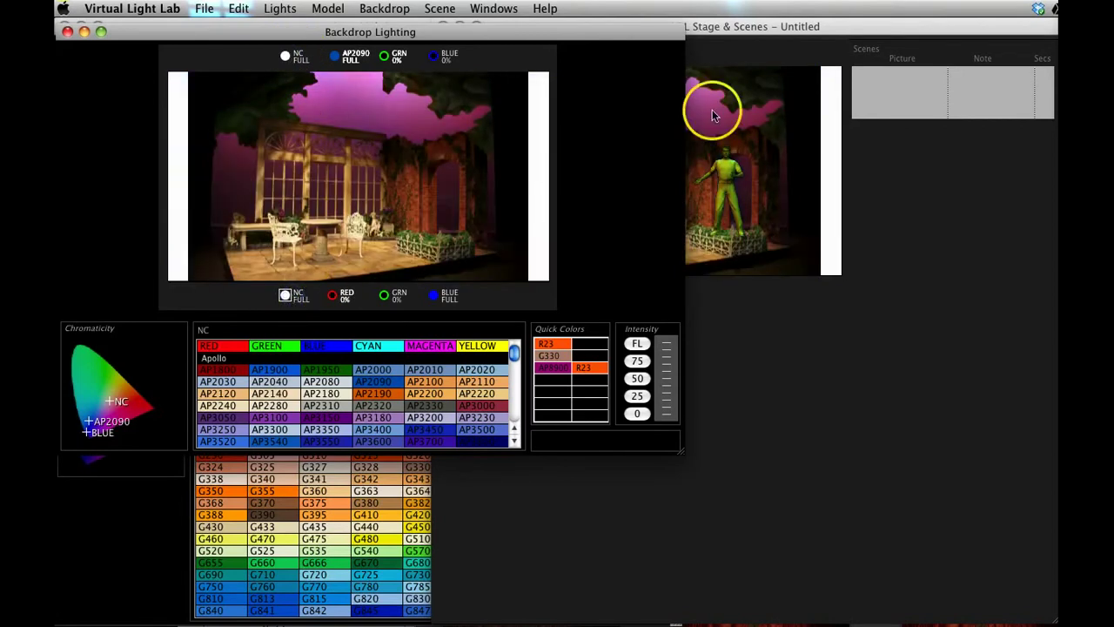
# - Move the female model in front of the left white chair and the male model in front of the right one
pyautogui.click(795, 173)
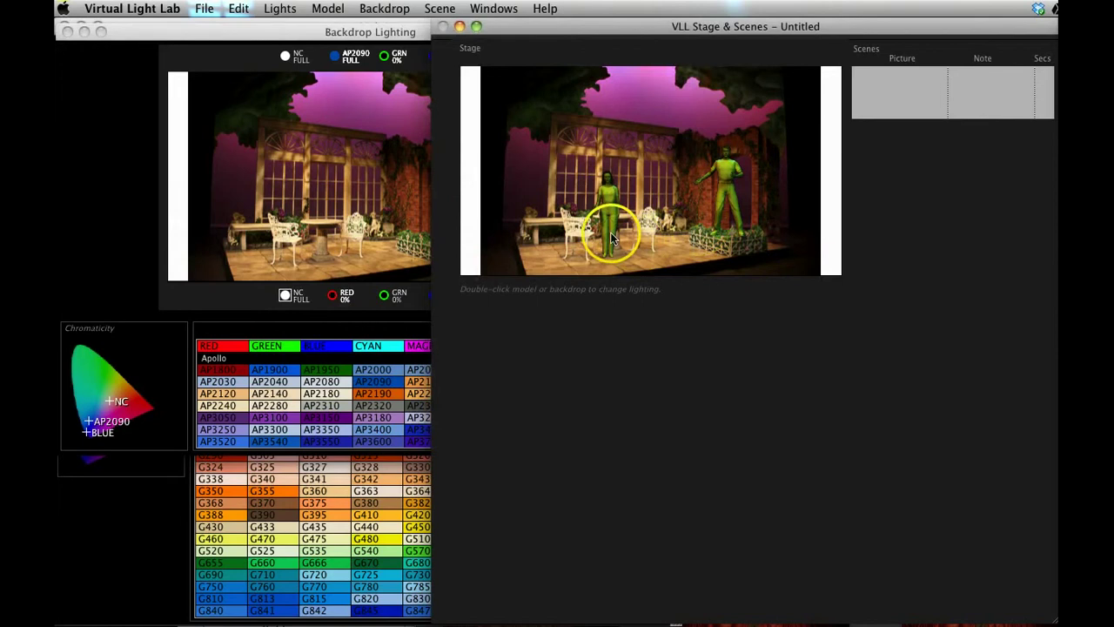
pyautogui.moveTo(610, 232); pyautogui.dragTo(574, 232)
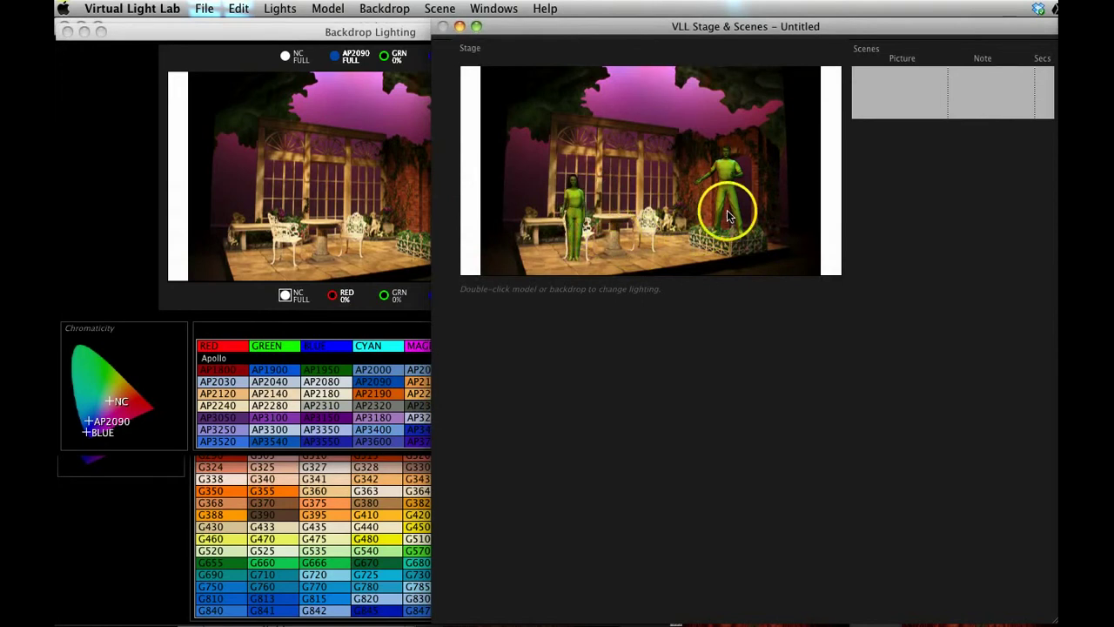
pyautogui.moveTo(726, 210); pyautogui.dragTo(670, 235)
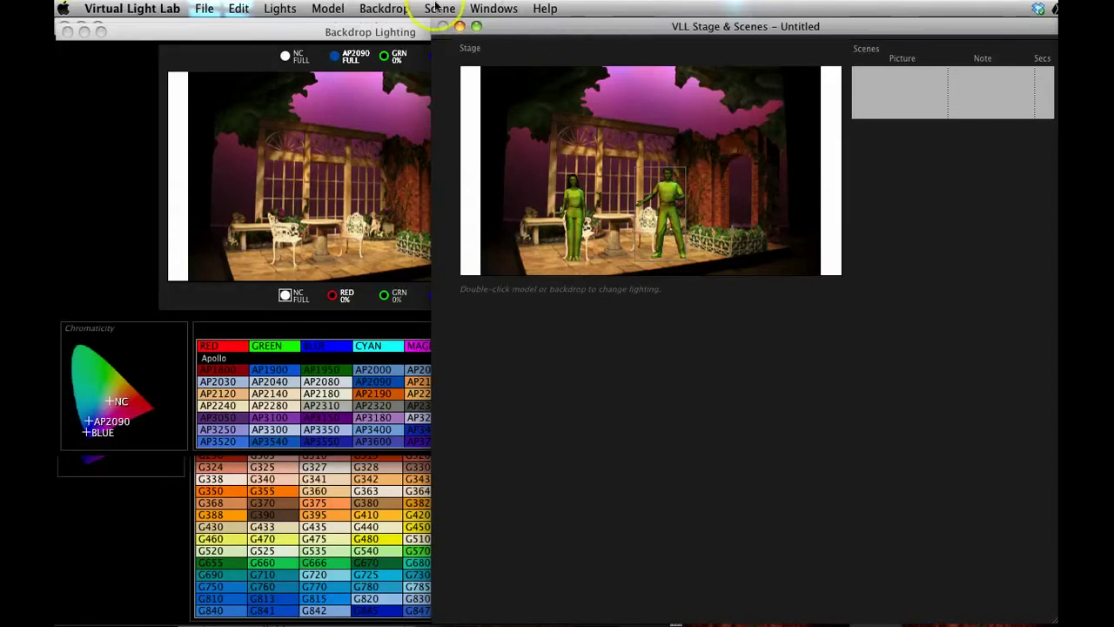
# - Record the stage as a new scene with the note "cue 1" and a time of 2 seconds
pyautogui.click(438, 8)
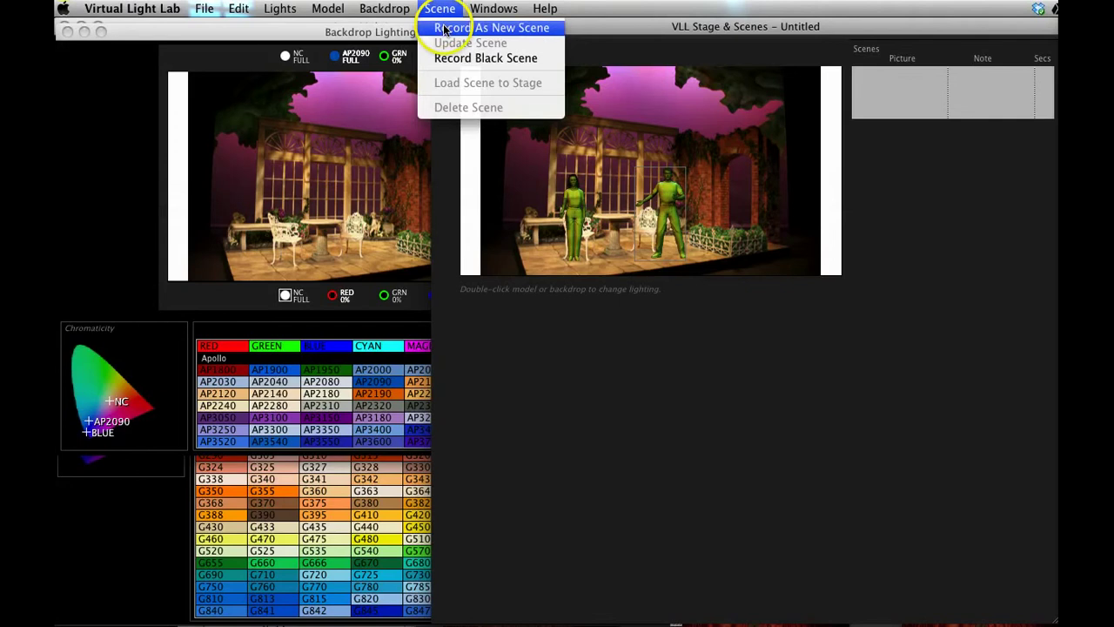
pyautogui.click(444, 30)
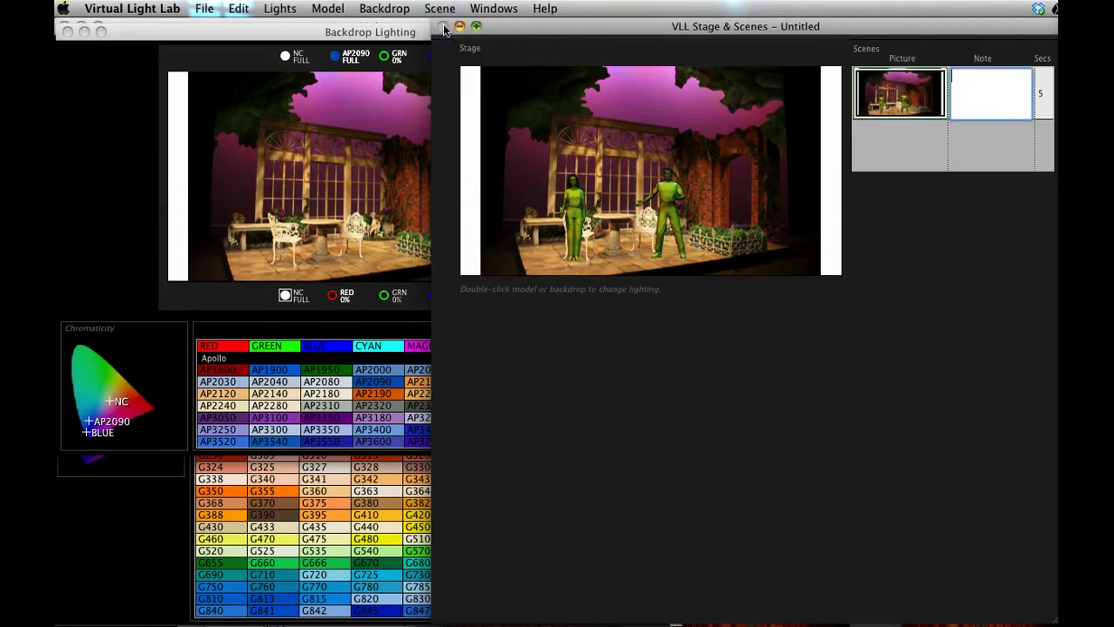
pyautogui.write('cue 1')
pyautogui.click(1040, 92)
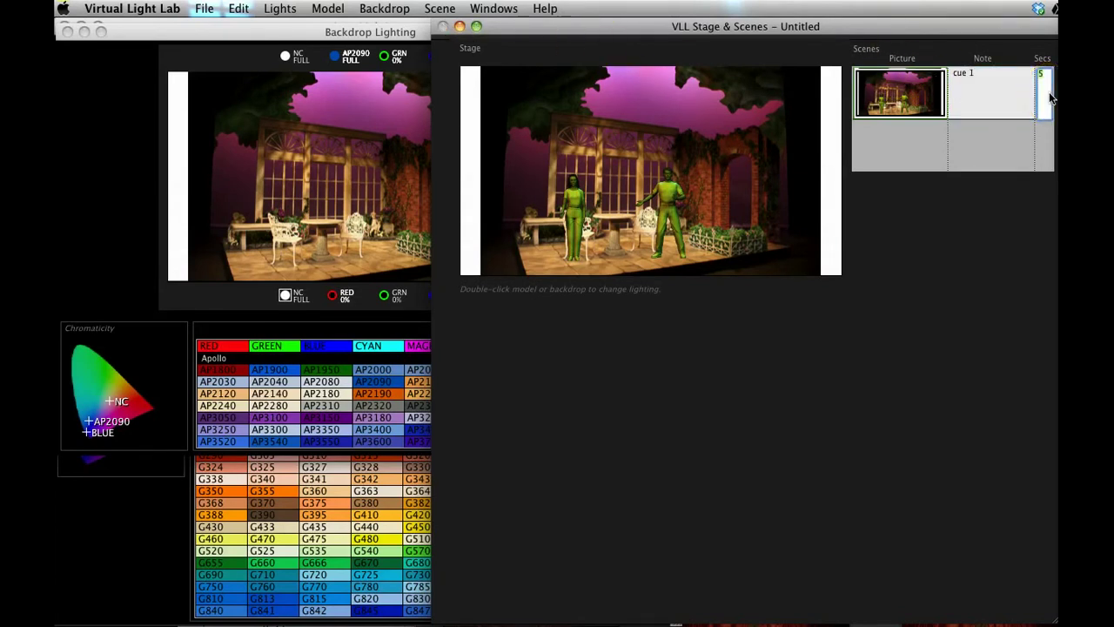
pyautogui.write('2')
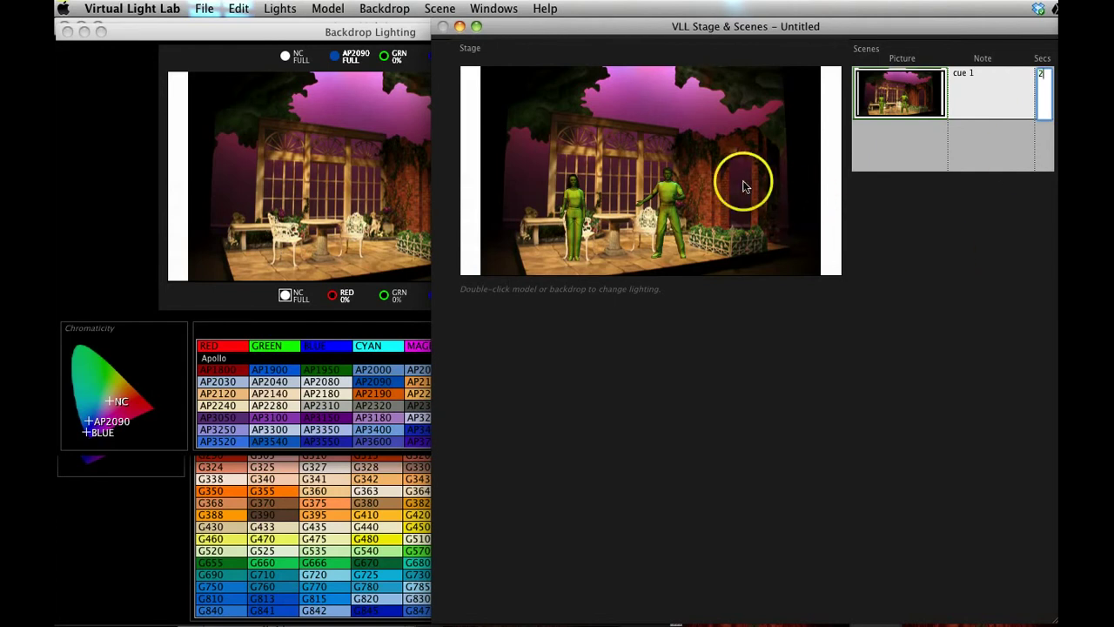
# - Open the female model's lighting and recolor her overhead G750 light to G355 and her G420 light to G106
pyautogui.doubleClick(581, 212)
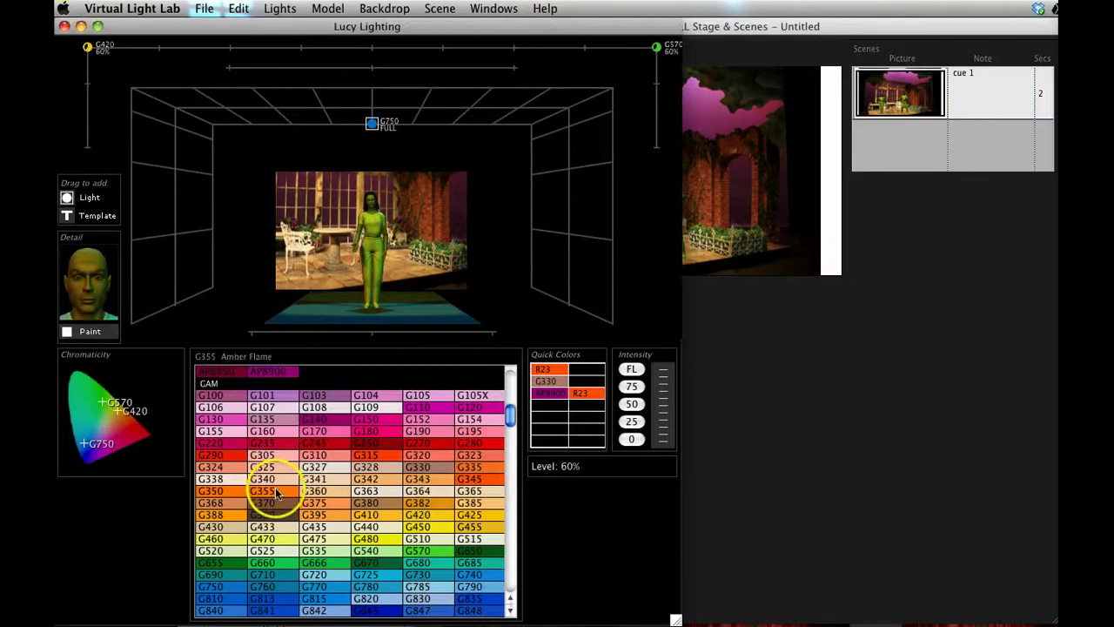
pyautogui.click(275, 492)
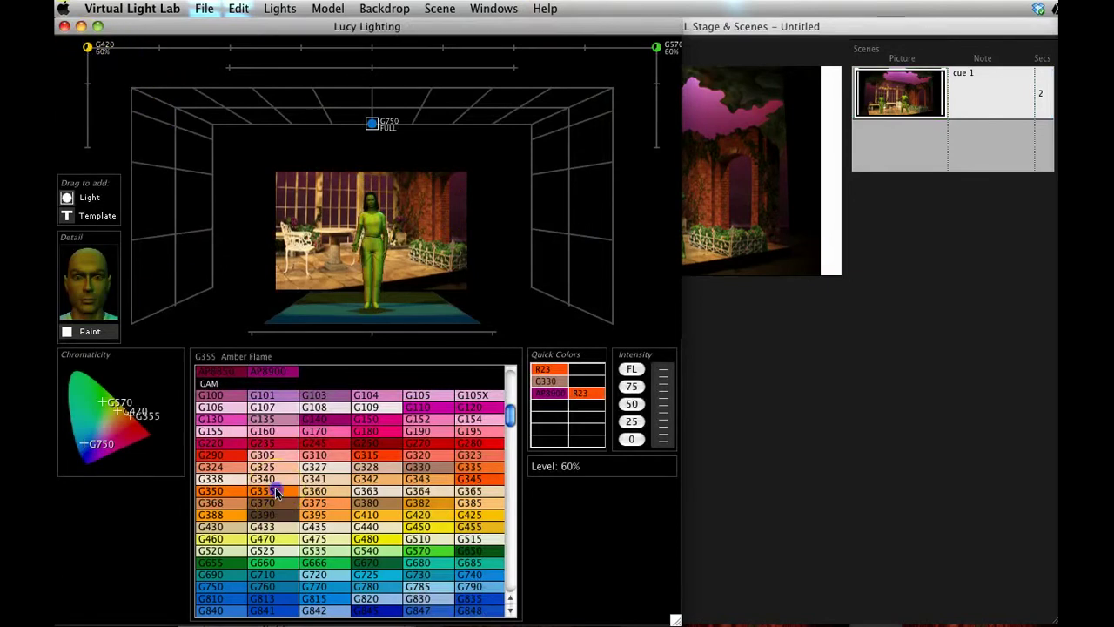
pyautogui.click(87, 48)
pyautogui.click(231, 407)
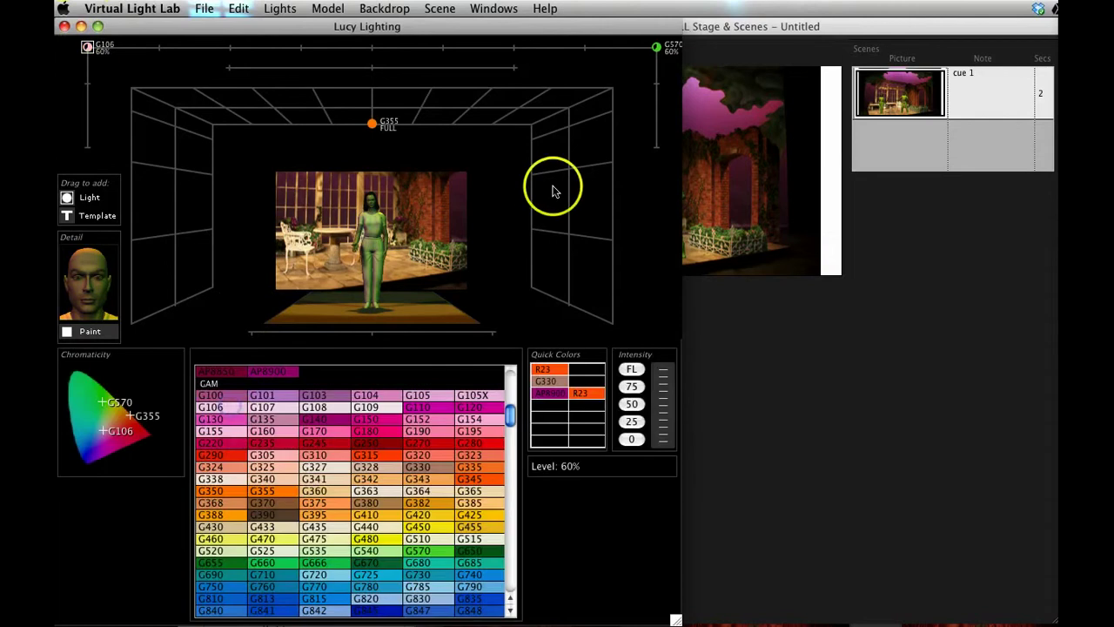
# - Recolor the female model's G570 light to L354
pyautogui.click(657, 47)
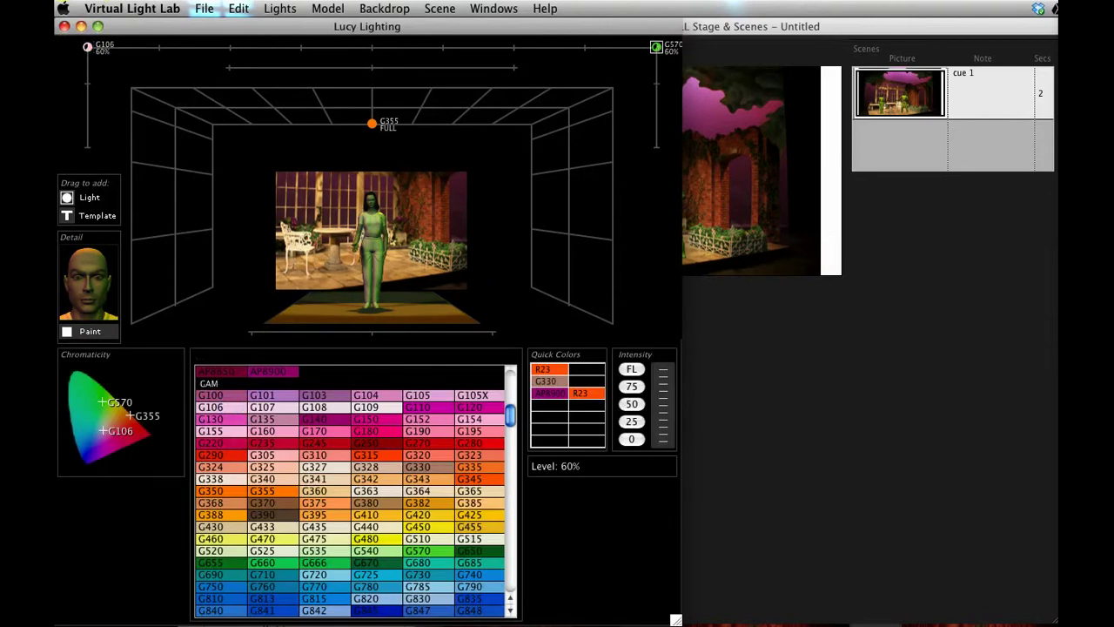
pyautogui.scroll(-10, 453, 510)
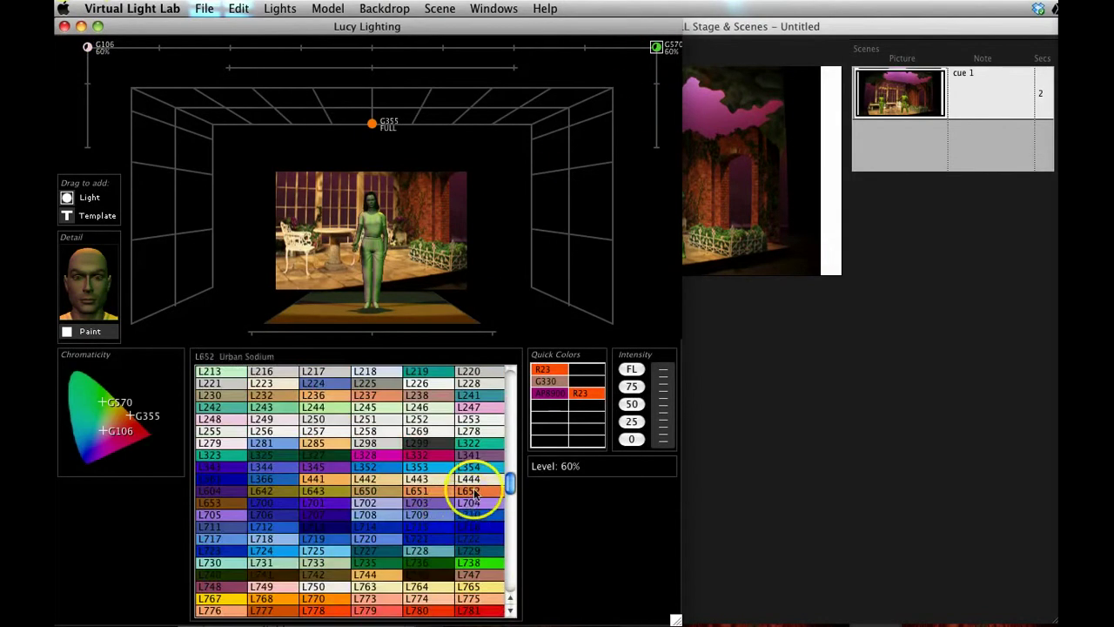
pyautogui.moveTo(474, 494); pyautogui.dragTo(480, 473)
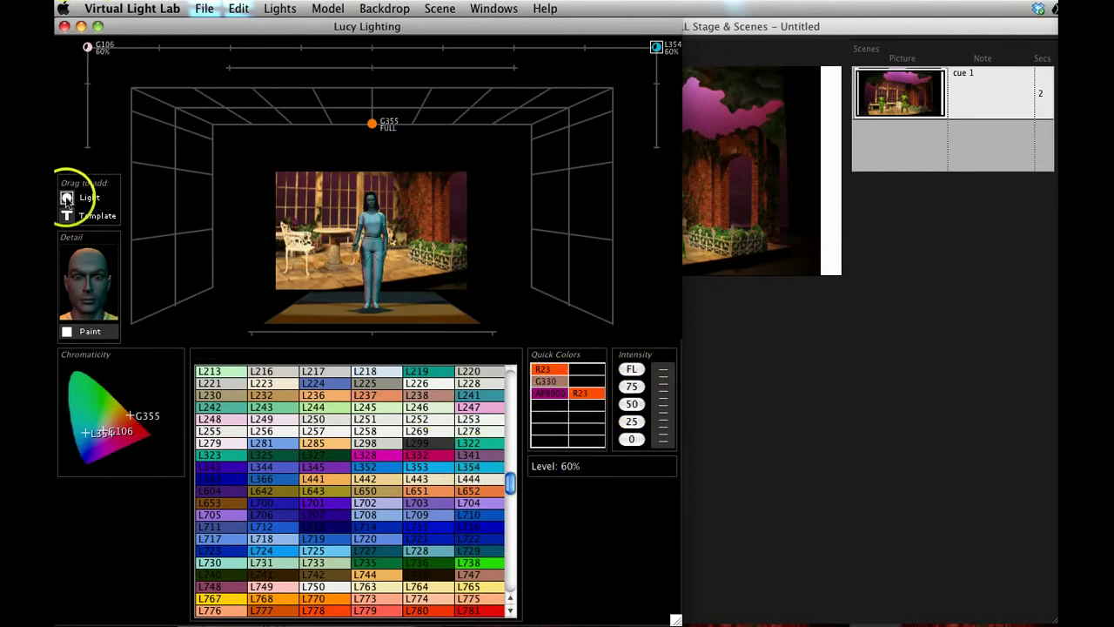
# - Add a full-intensity NC light low on the left wall of the female model's lighting and apply templates to it and the G106 light
pyautogui.moveTo(66, 200); pyautogui.dragTo(177, 306)
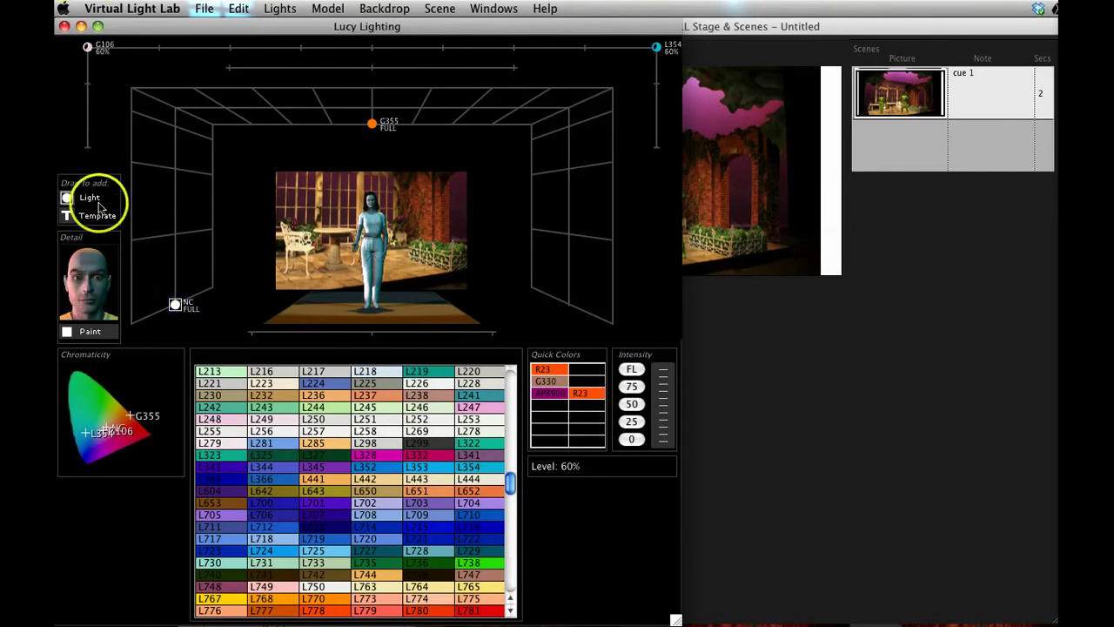
pyautogui.moveTo(75, 200)
pyautogui.mouseDown()
pyautogui.moveTo(69, 209)
pyautogui.moveTo(237, 200)
pyautogui.moveTo(169, 279)
pyautogui.moveTo(176, 307)
pyautogui.mouseUp()
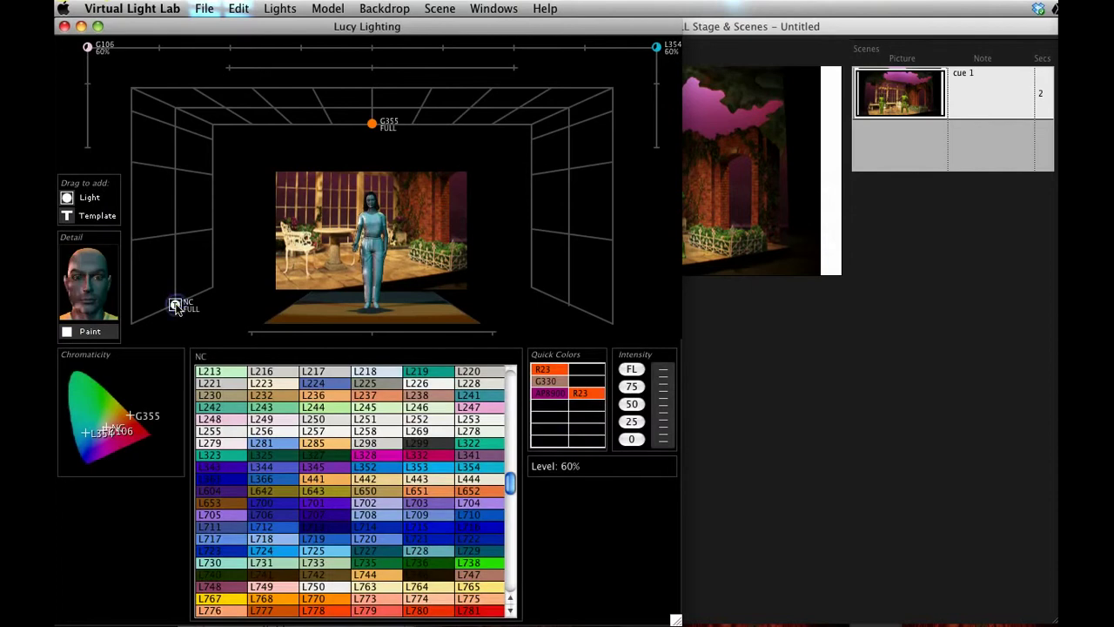
pyautogui.moveTo(78, 198); pyautogui.dragTo(88, 47)
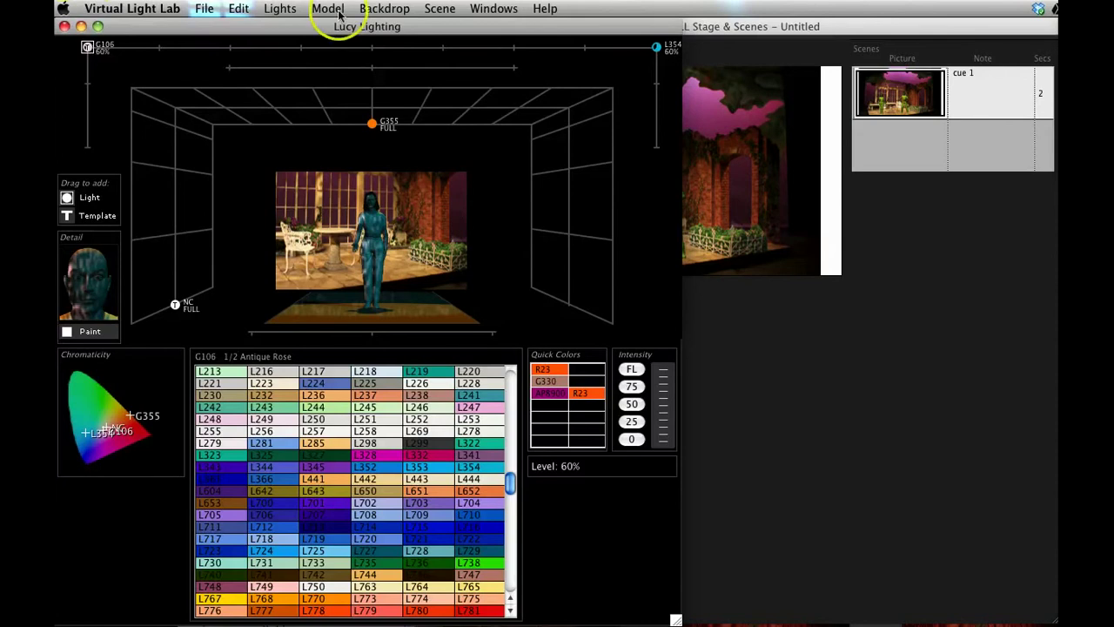
# - Record the stage as a new scene with the note "cue2" and a time of 3 seconds
pyautogui.click(783, 396)
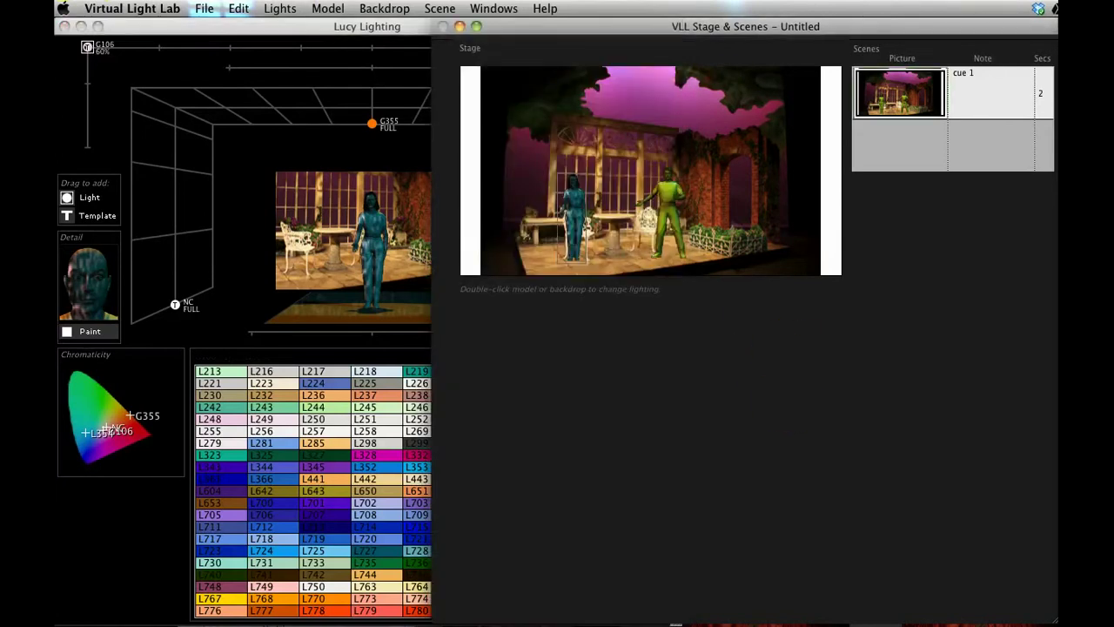
pyautogui.click(480, 8)
pyautogui.moveTo(452, 7)
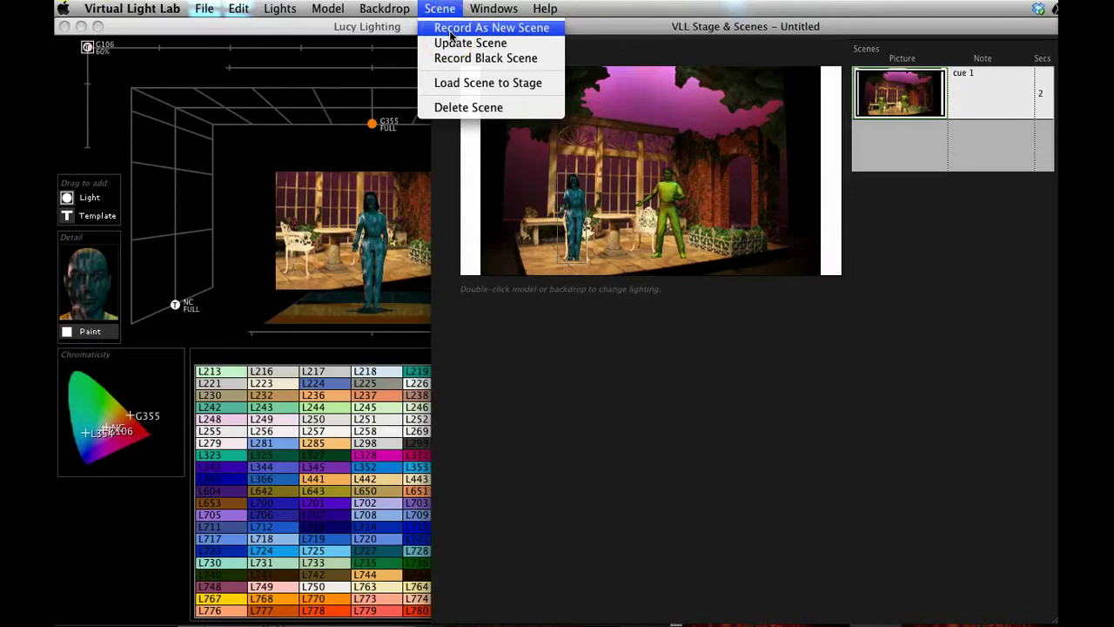
pyautogui.click(452, 31)
pyautogui.click(1016, 225)
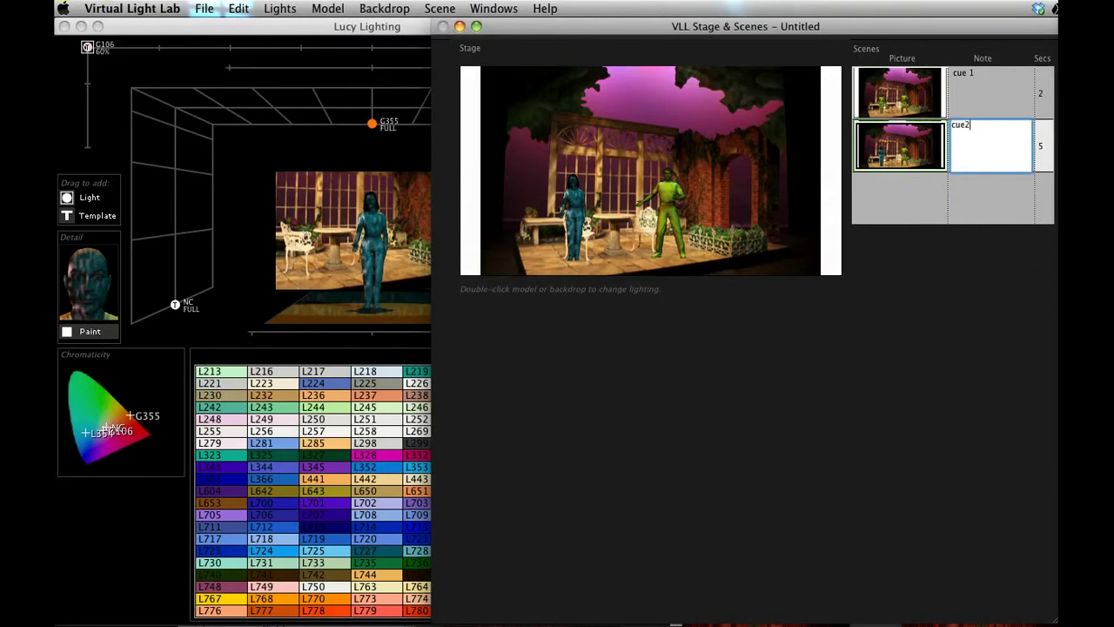
pyautogui.click(1044, 148)
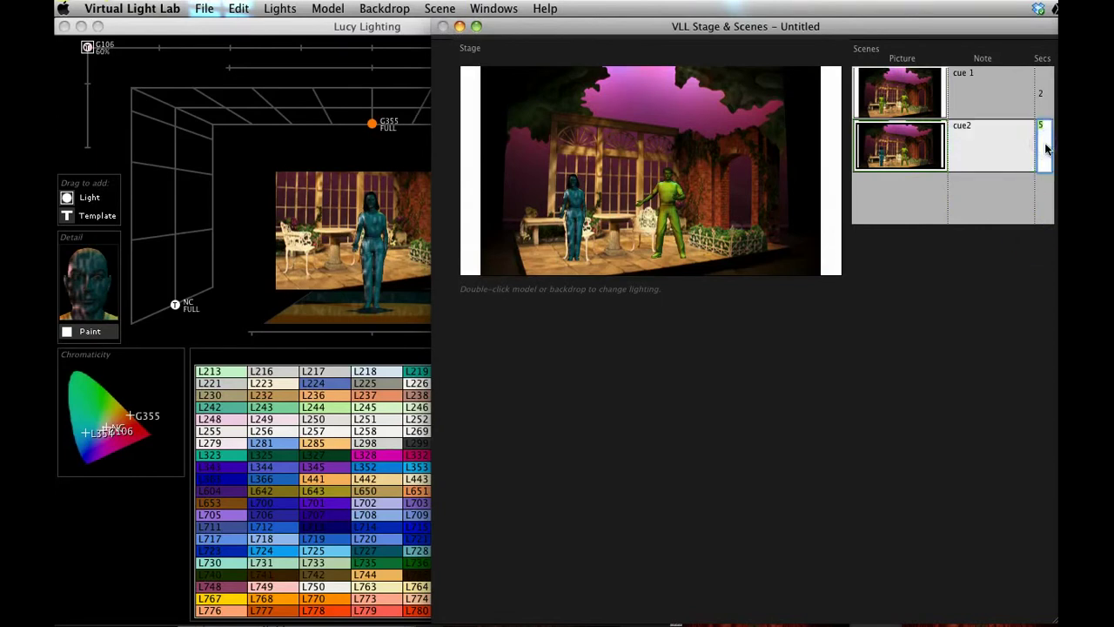
pyautogui.click(891, 128)
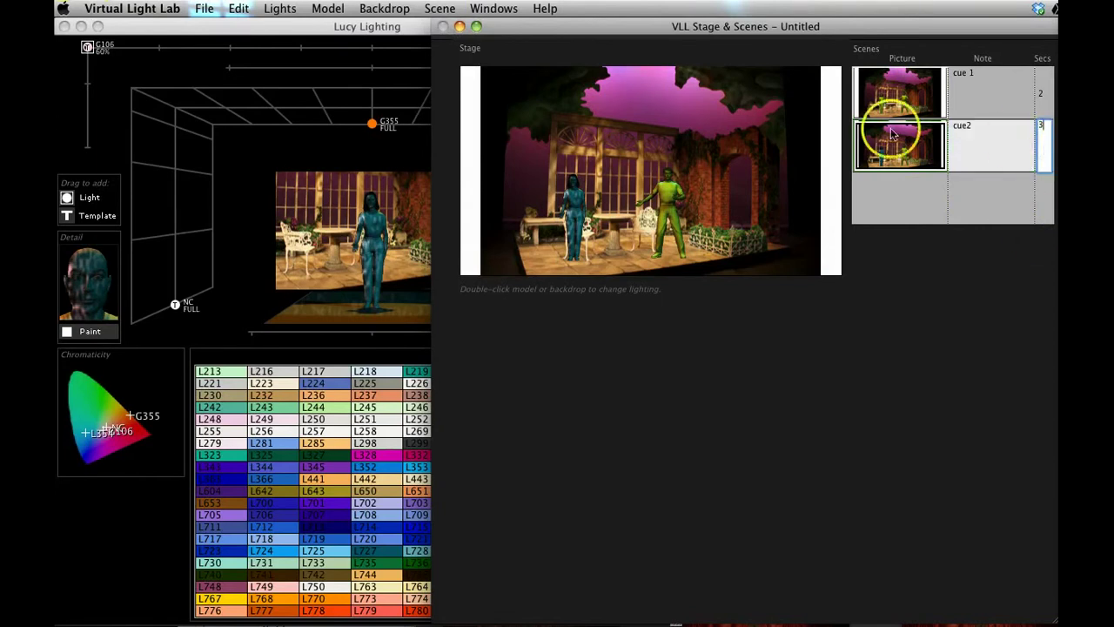
# - Open the male model's lighting and lower his G570 and G420 lights to 0%
pyautogui.click(663, 198)
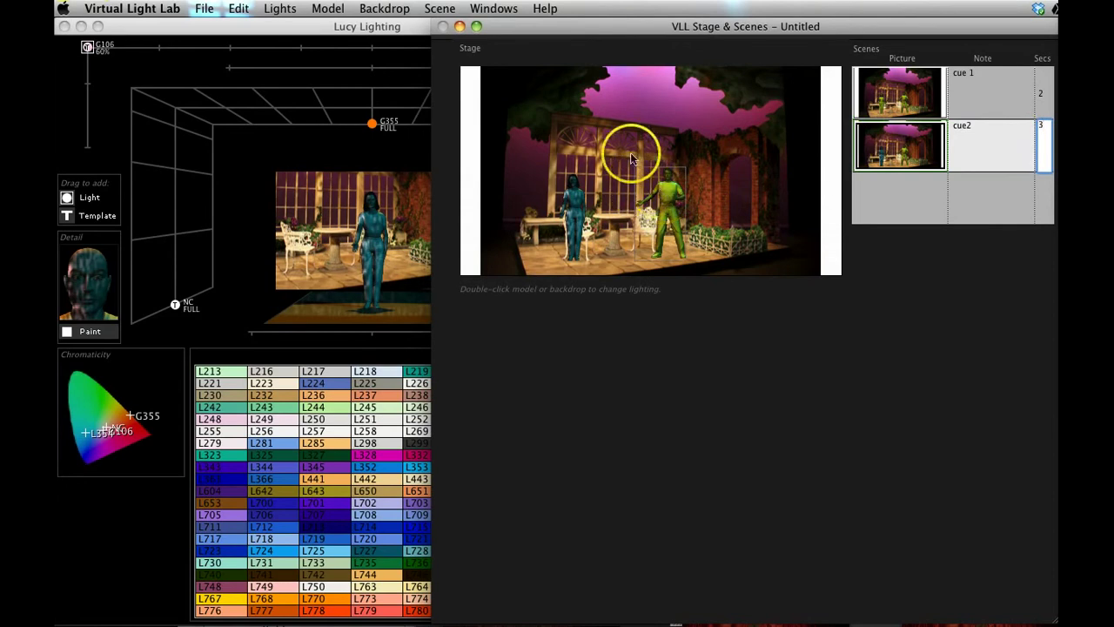
pyautogui.doubleClick(673, 207)
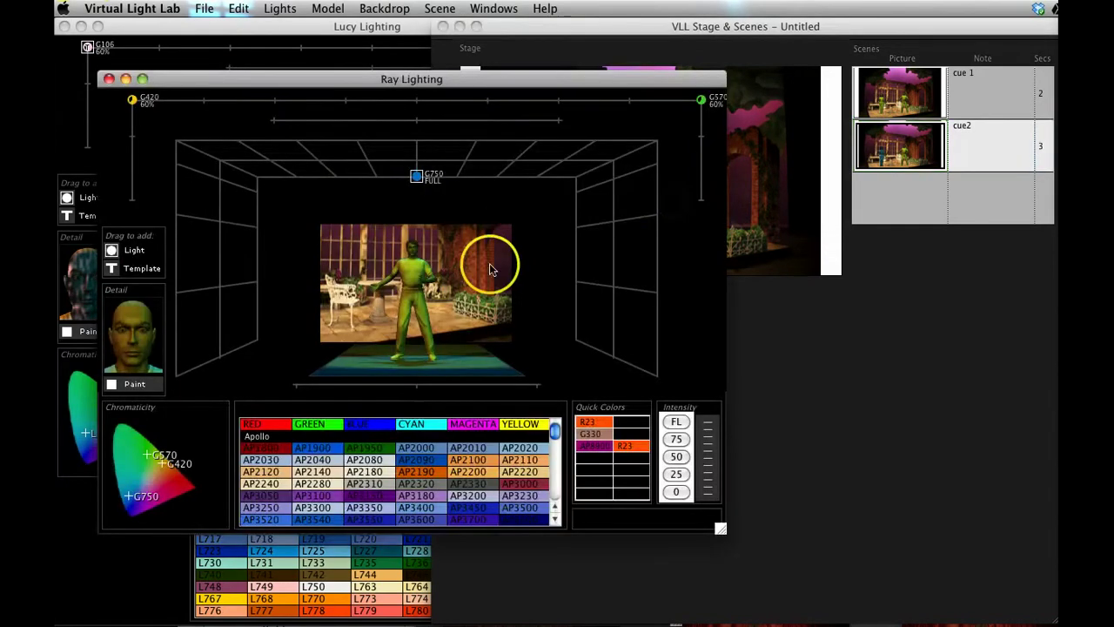
pyautogui.click(702, 100)
pyautogui.click(136, 99)
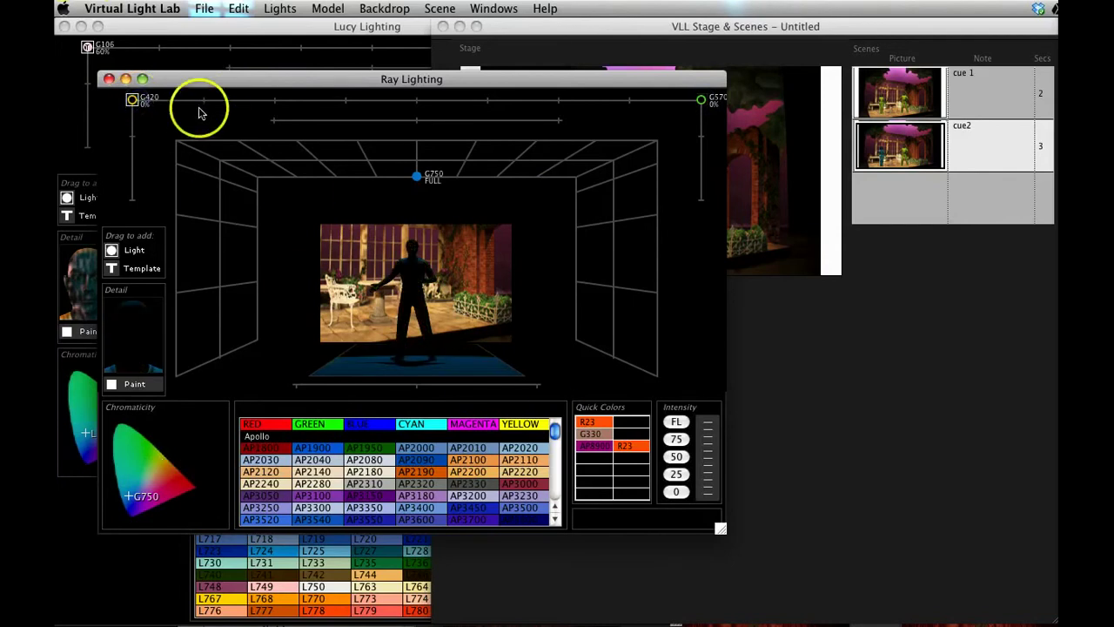
# - Record the stage as a new scene with the note "cue 3" and a time of 1 second
pyautogui.click(970, 488)
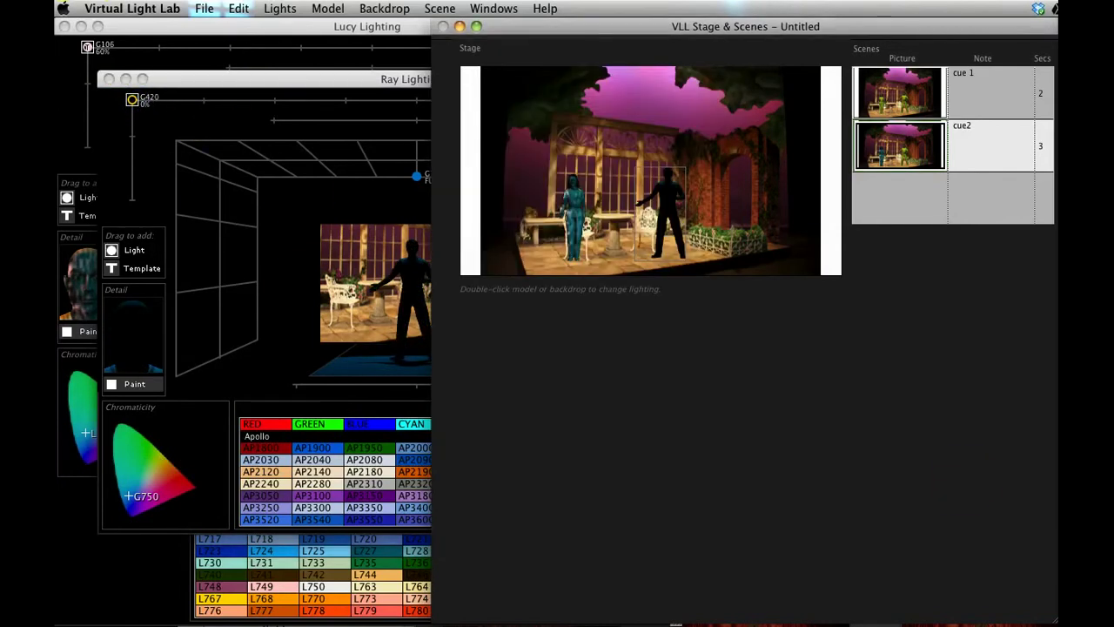
pyautogui.click(439, 9)
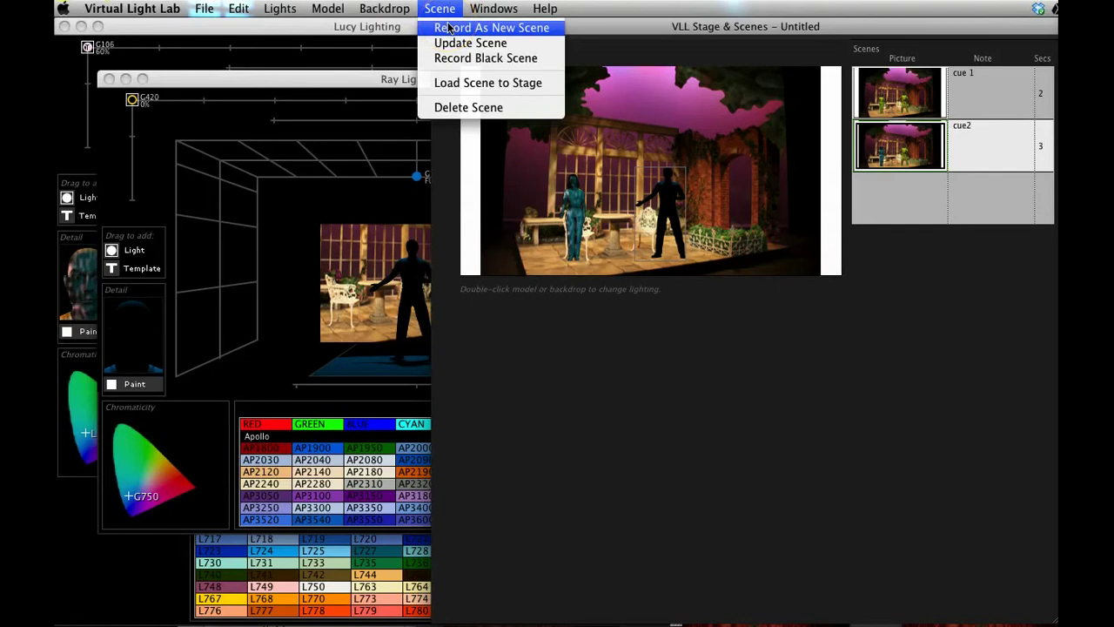
pyautogui.click(449, 29)
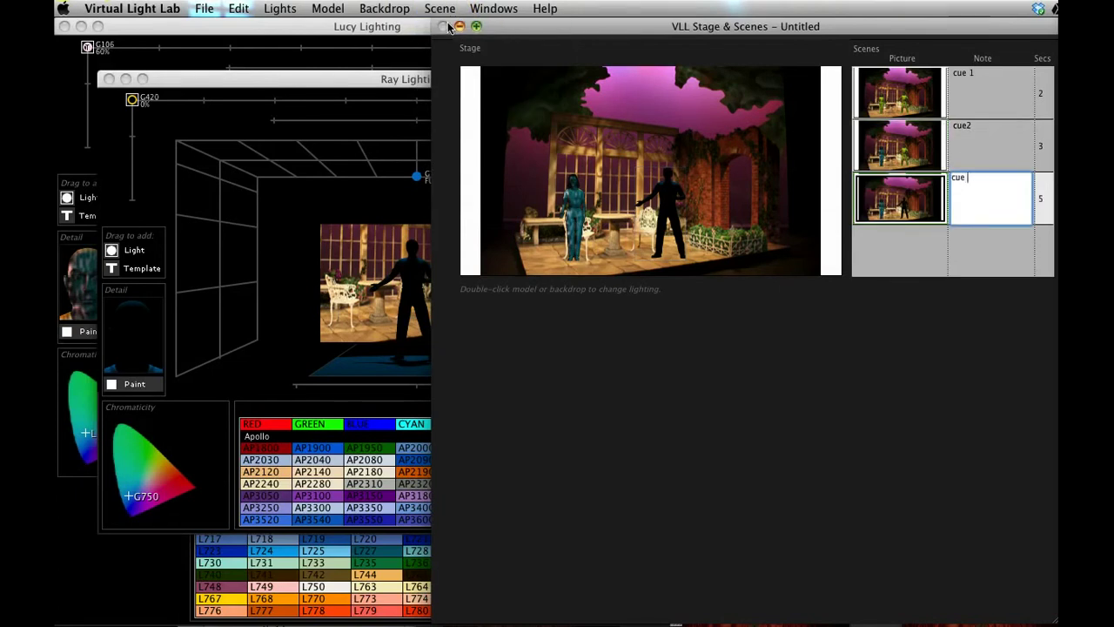
pyautogui.write('cue 3')
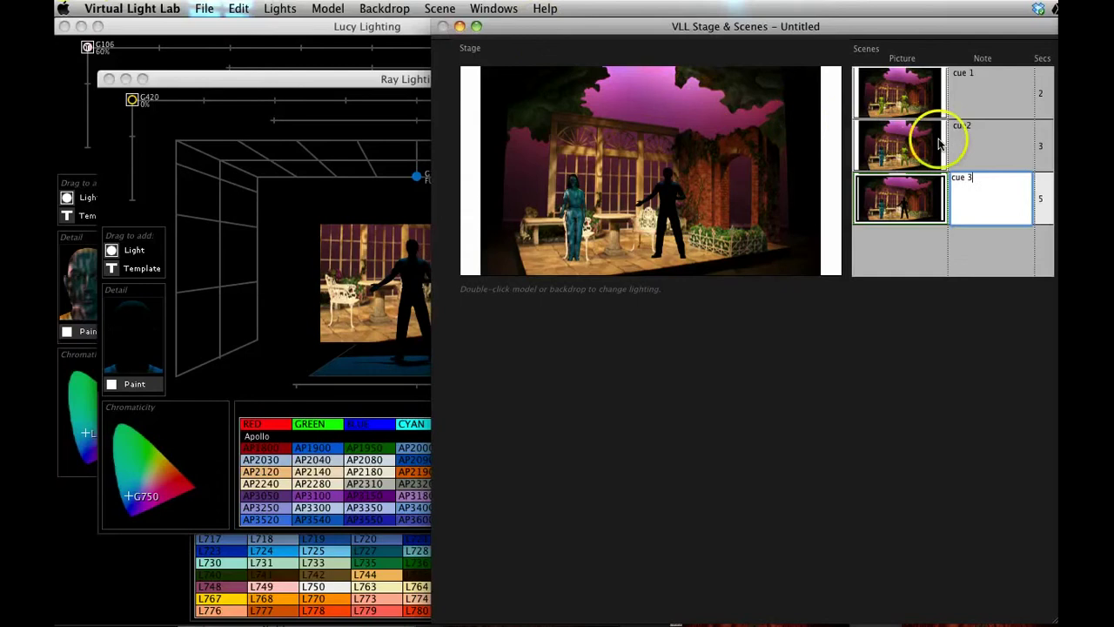
pyautogui.doubleClick(1044, 215)
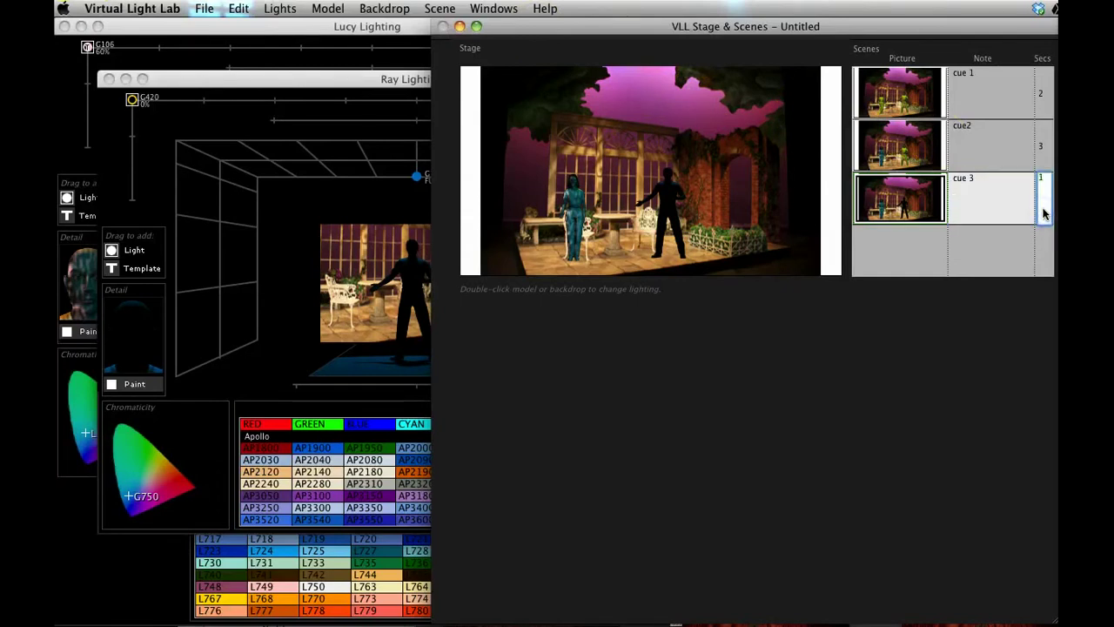
# - Record a black scene after cue 3
pyautogui.click(439, 8)
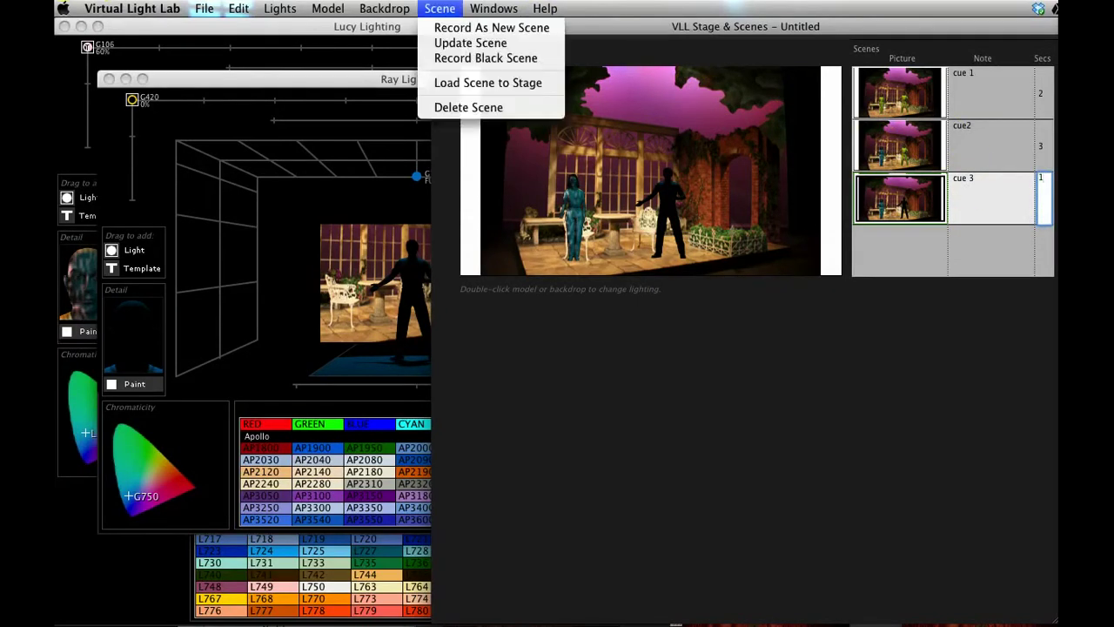
pyautogui.click(459, 61)
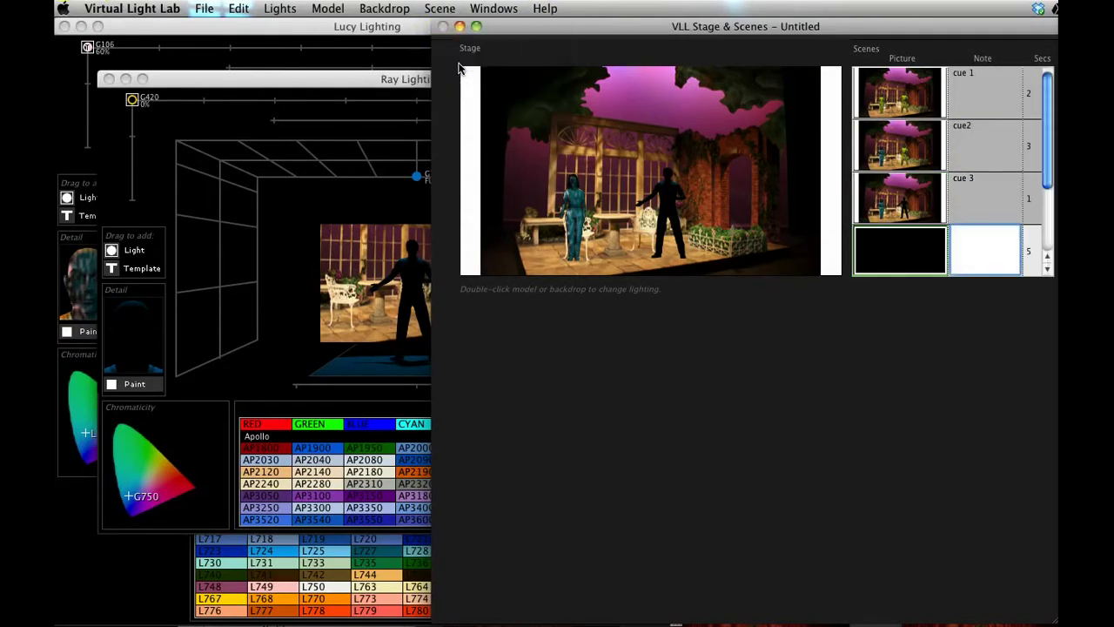
pyautogui.click(1038, 256)
# - Load the cue 1 scene back to the stage
pyautogui.click(905, 113)
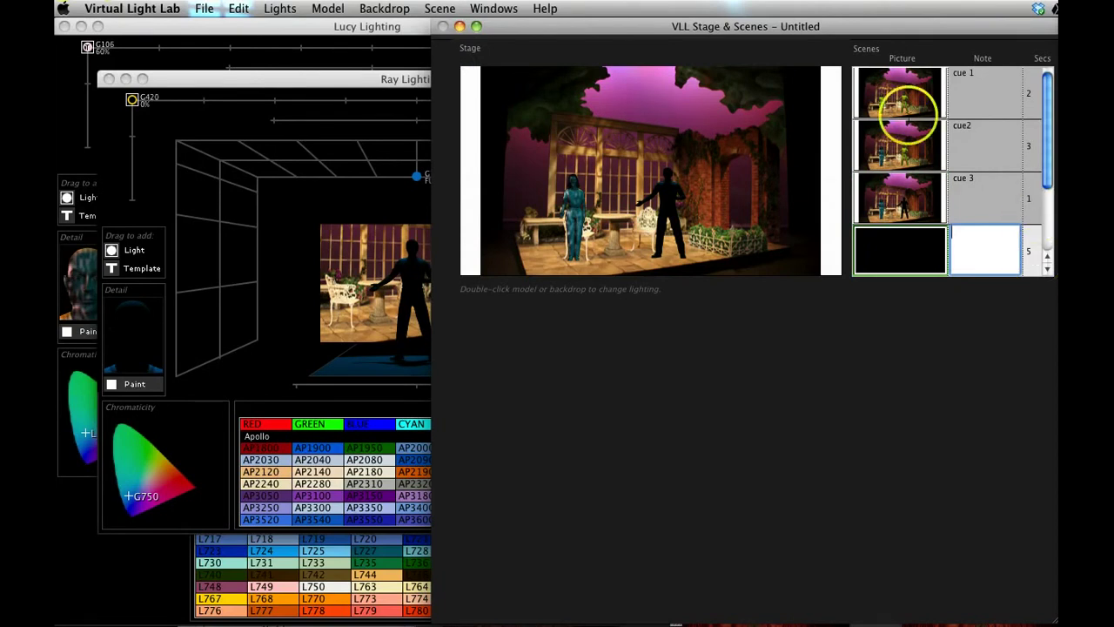
pyautogui.click(992, 92)
pyautogui.click(928, 96)
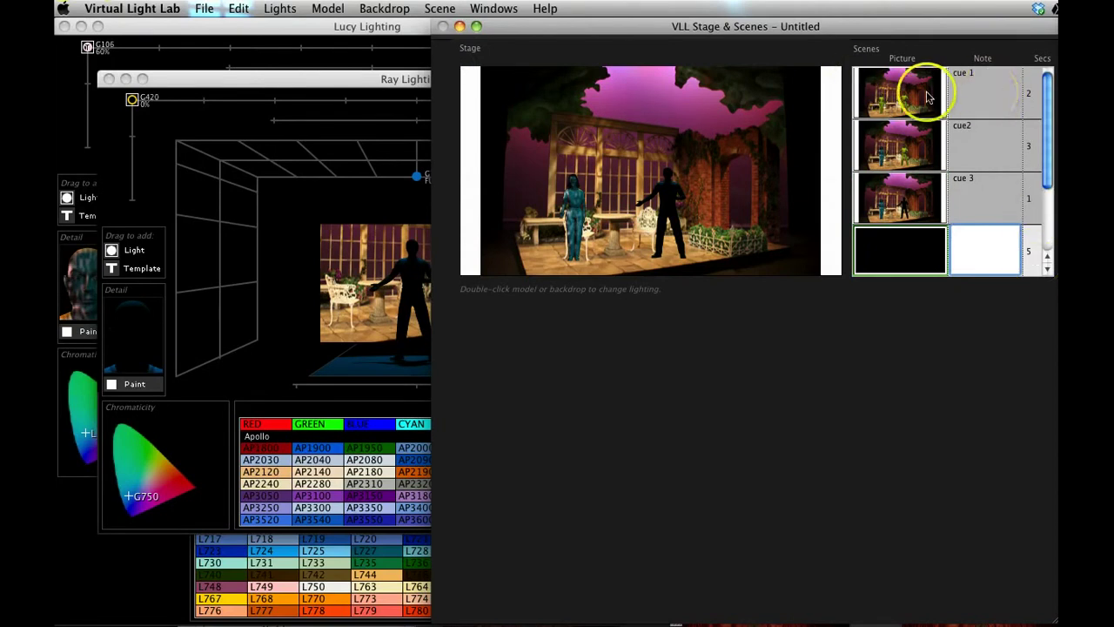
pyautogui.click(440, 8)
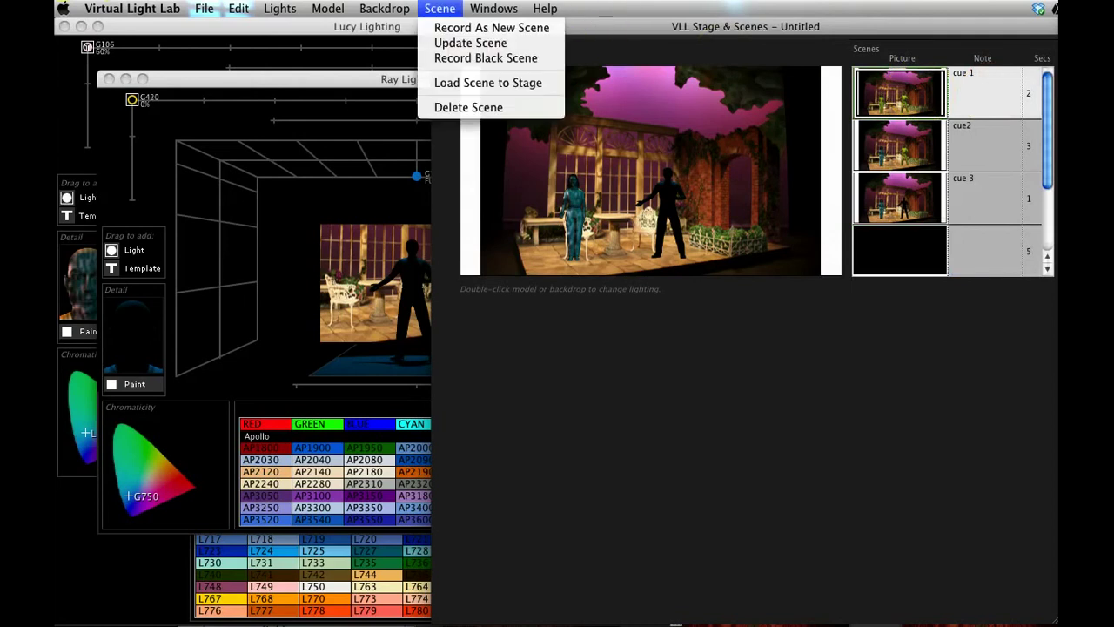
pyautogui.click(443, 40)
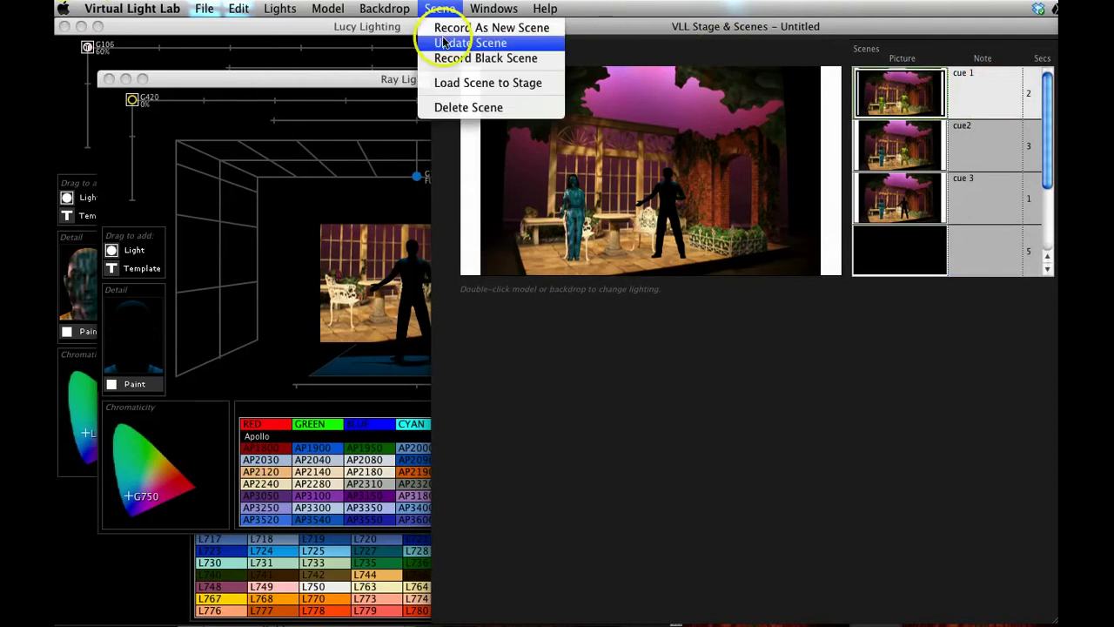
pyautogui.click(442, 83)
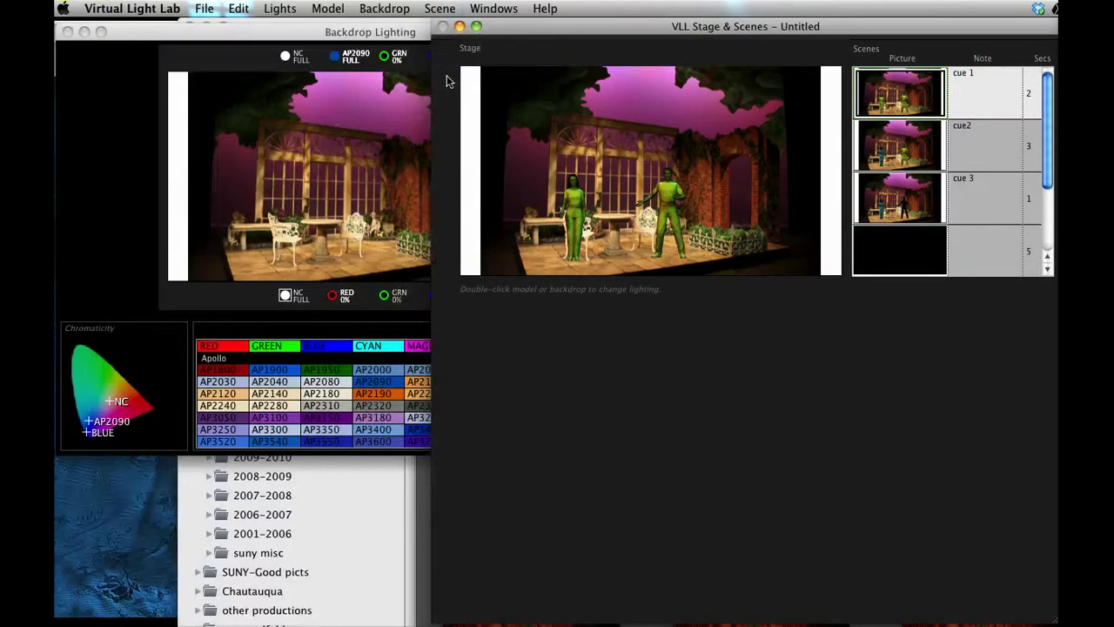
# - Play the slideshow through cue 1, cue2, cue 3 and the black scene, and close it
pyautogui.click(475, 9)
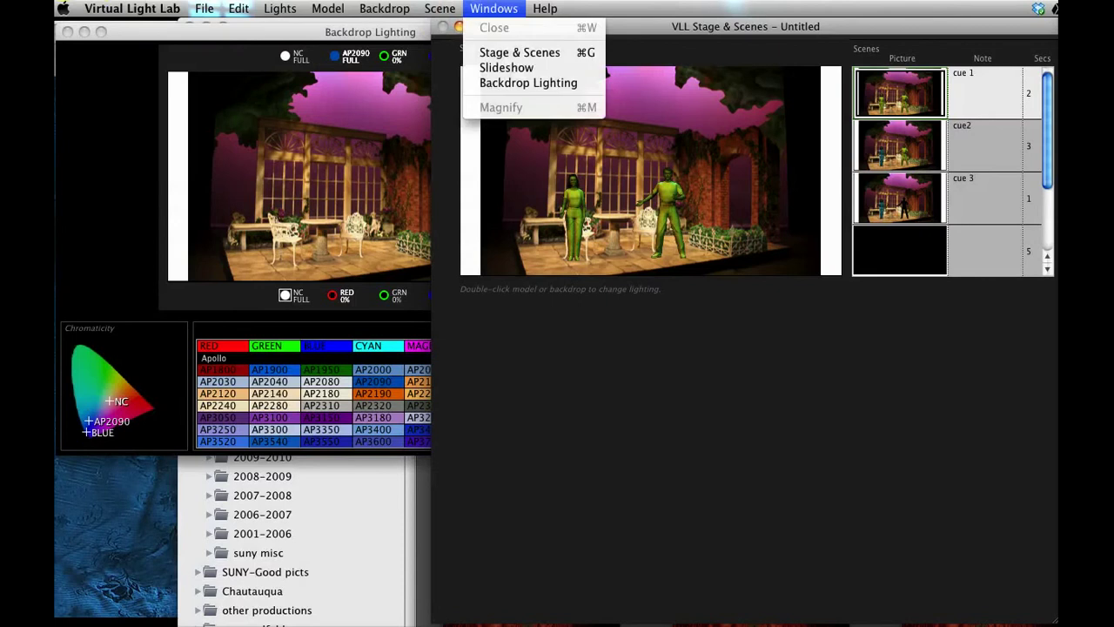
pyautogui.click(500, 68)
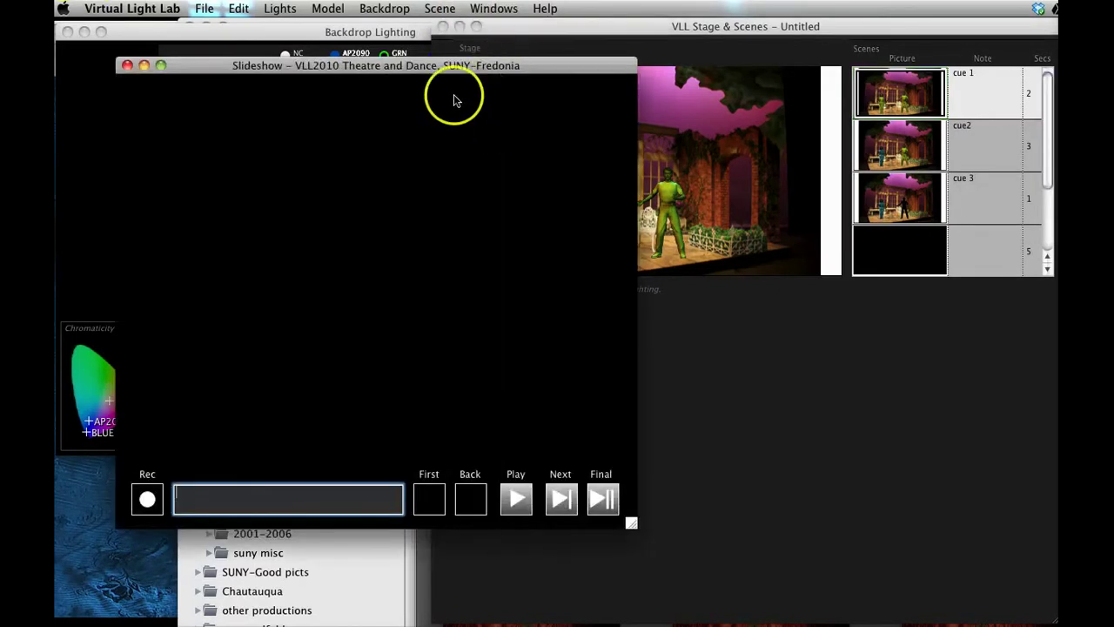
pyautogui.moveTo(455, 67); pyautogui.dragTo(454, 51)
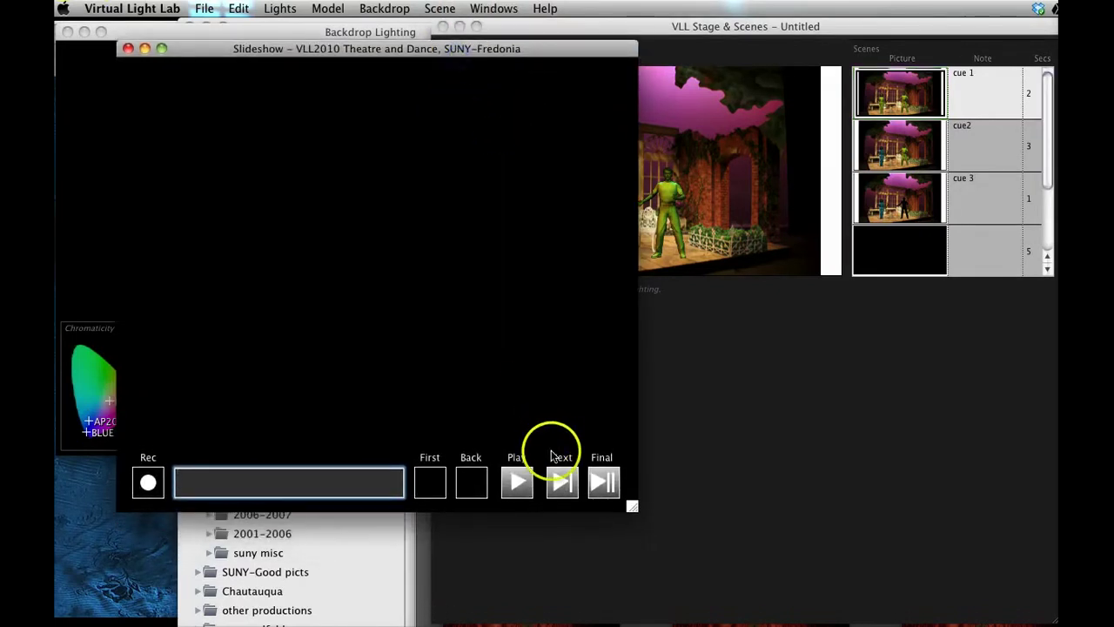
pyautogui.click(514, 481)
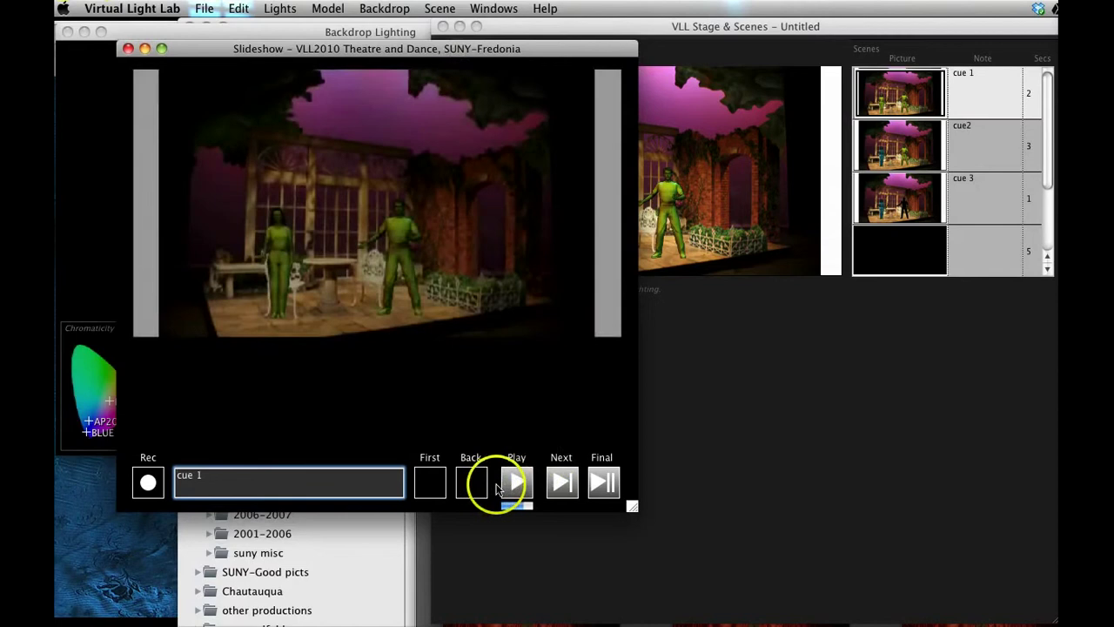
pyautogui.click(516, 484)
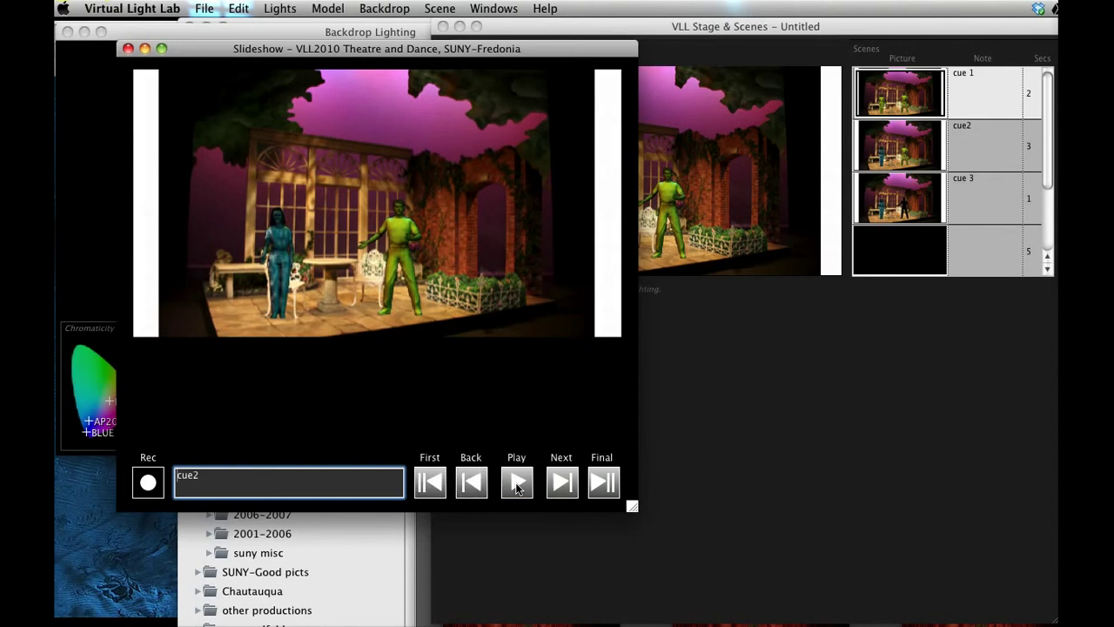
pyautogui.click(517, 485)
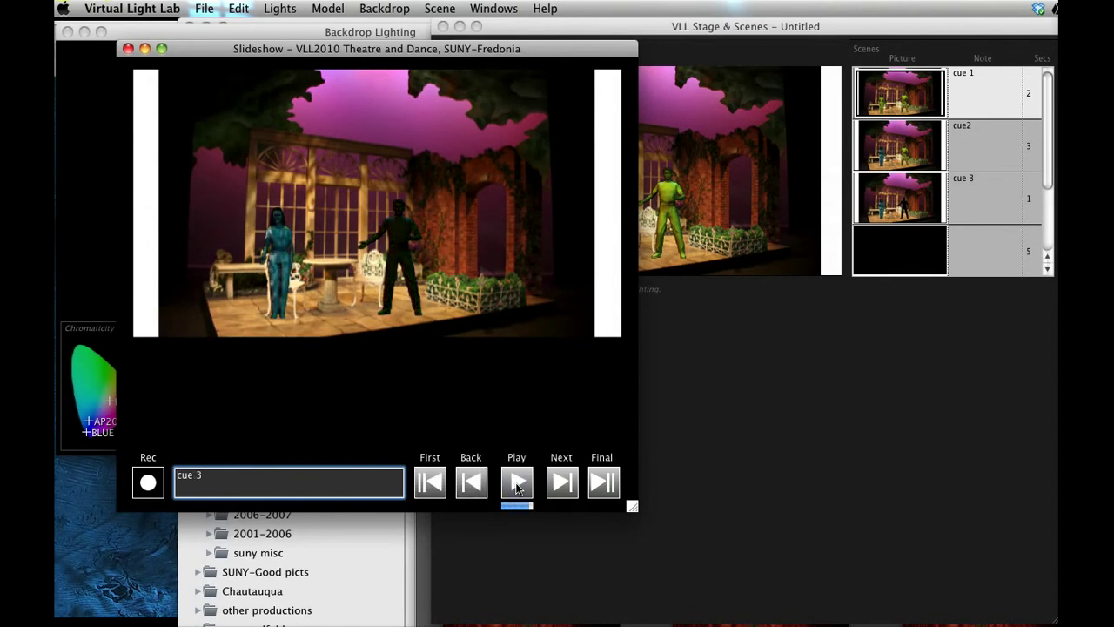
pyautogui.click(517, 486)
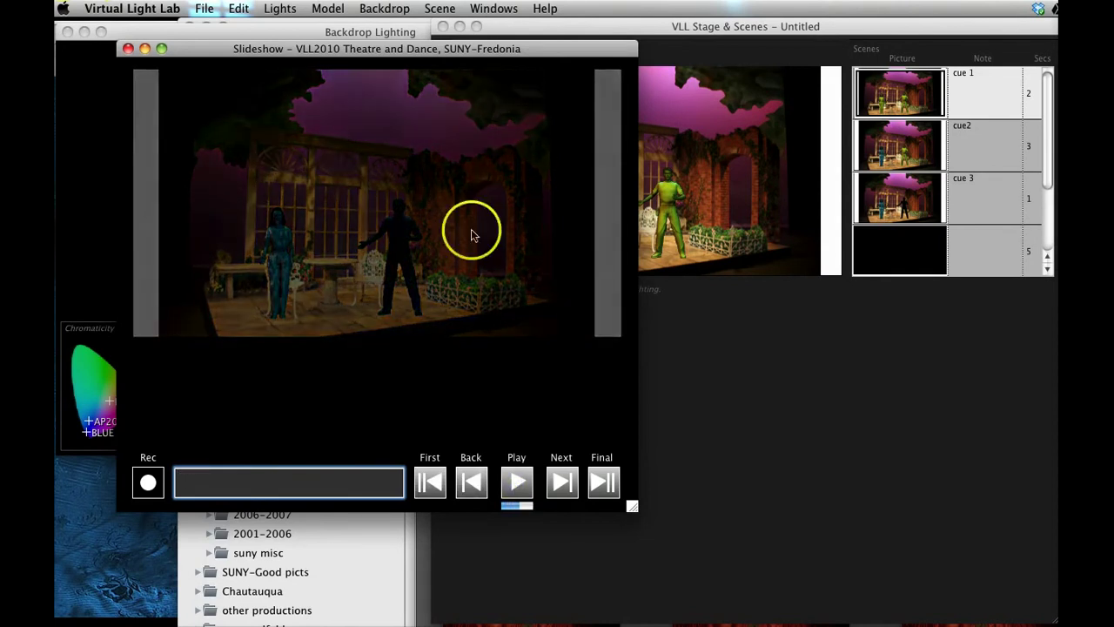
pyautogui.click(127, 49)
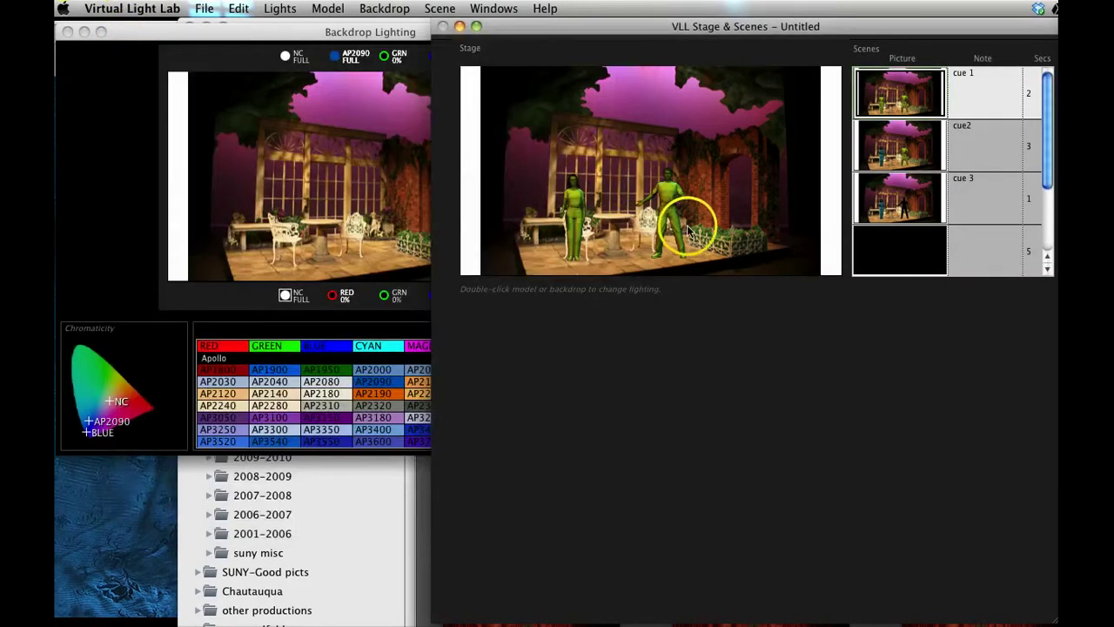
# - Load the cue 3 scene back to the stage
pyautogui.click(991, 202)
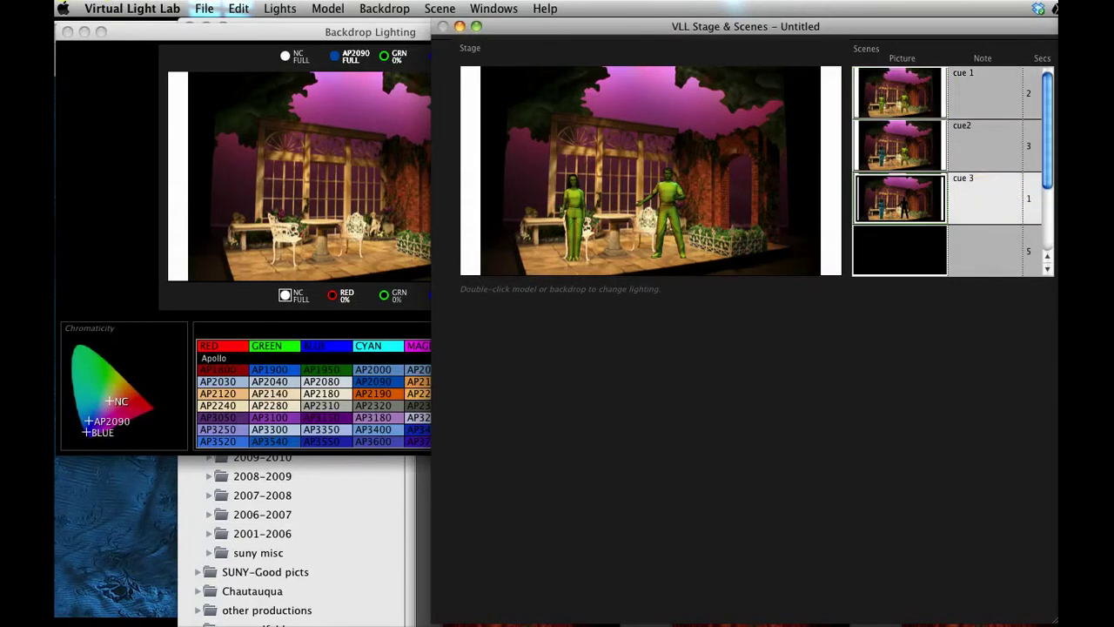
pyautogui.click(439, 8)
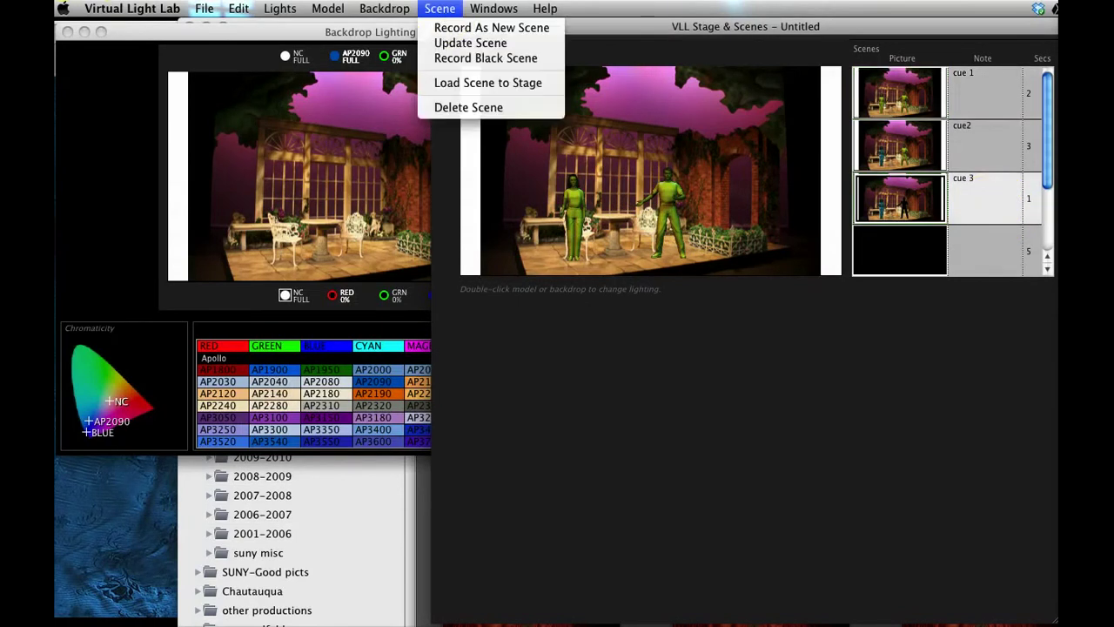
pyautogui.click(451, 82)
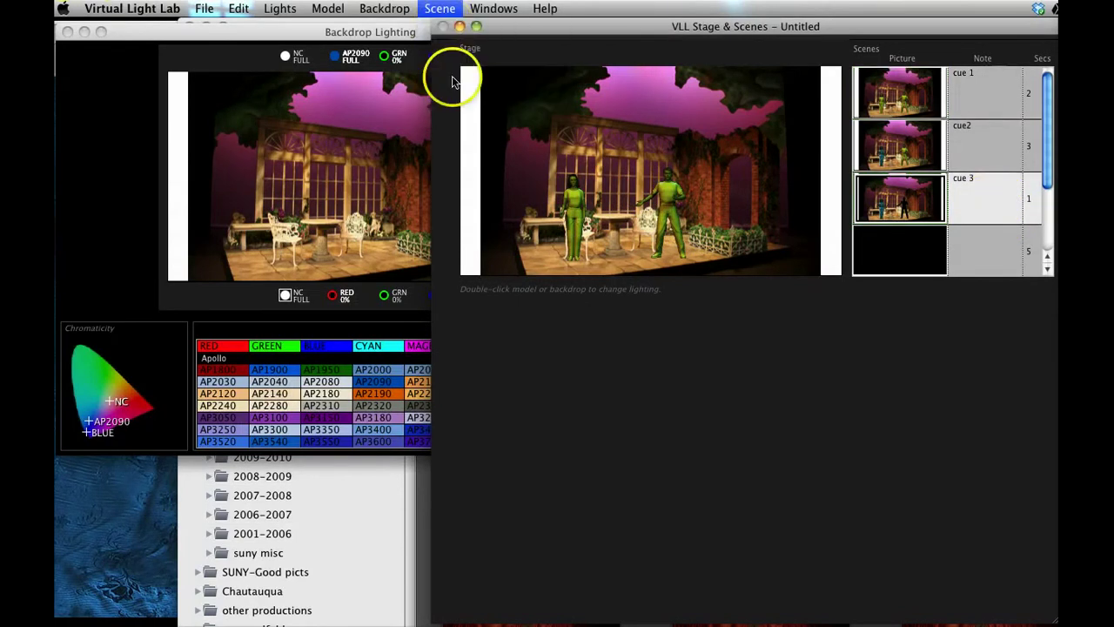
# - Move the dark male model past the brick archway at the edge of the set and update the cue 3 scene
pyautogui.doubleClick(671, 211)
pyautogui.moveTo(671, 211); pyautogui.dragTo(779, 228)
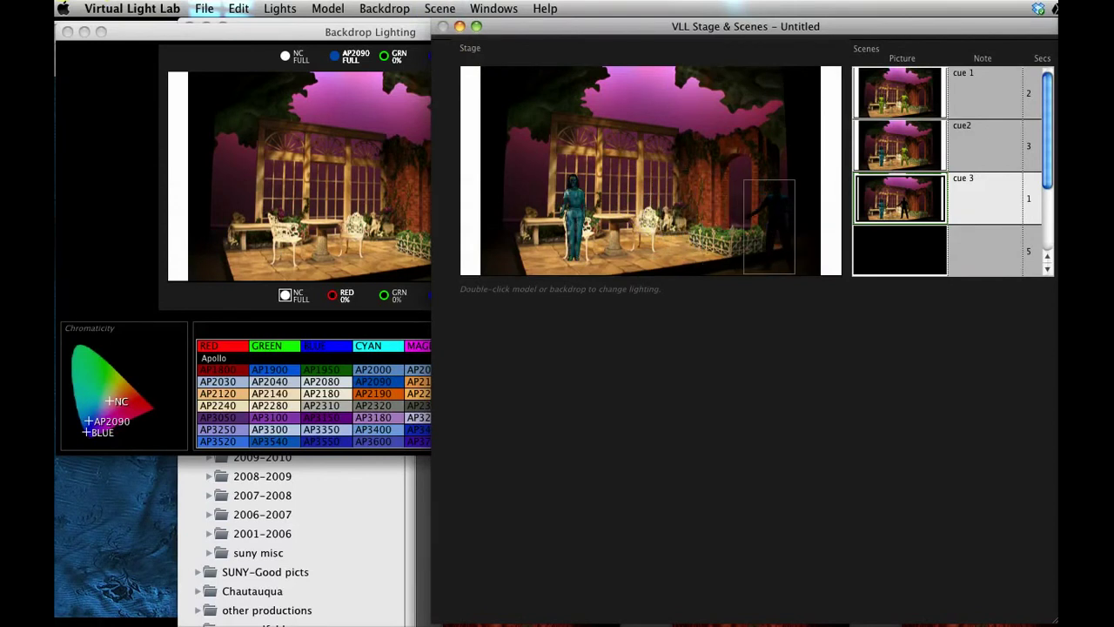
pyautogui.click(390, 6)
pyautogui.click(430, 7)
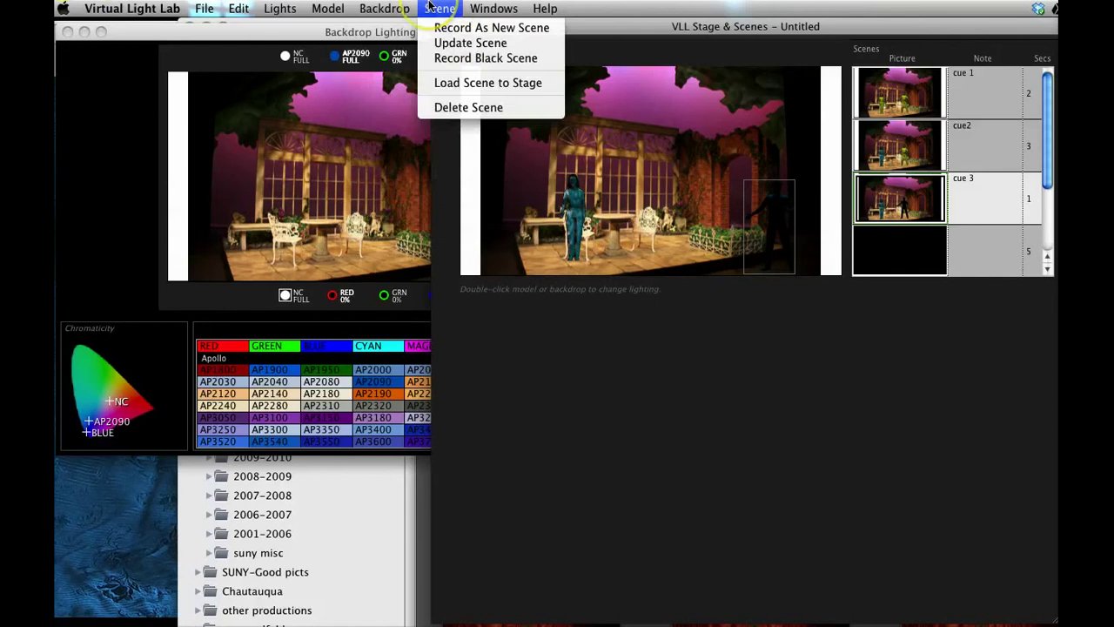
pyautogui.click(444, 43)
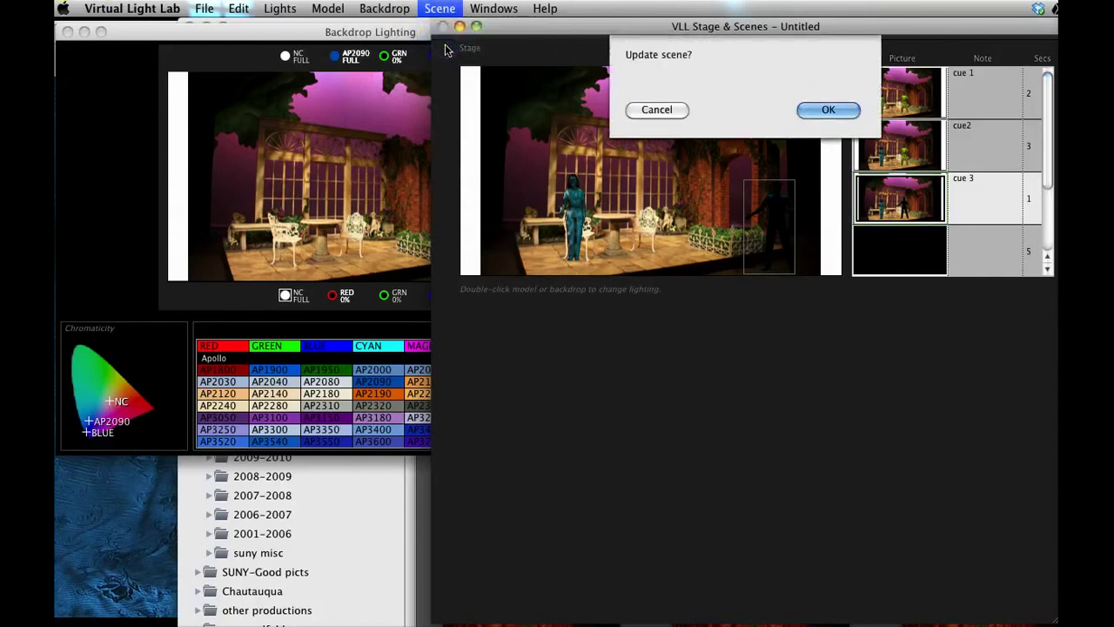
pyautogui.click(822, 111)
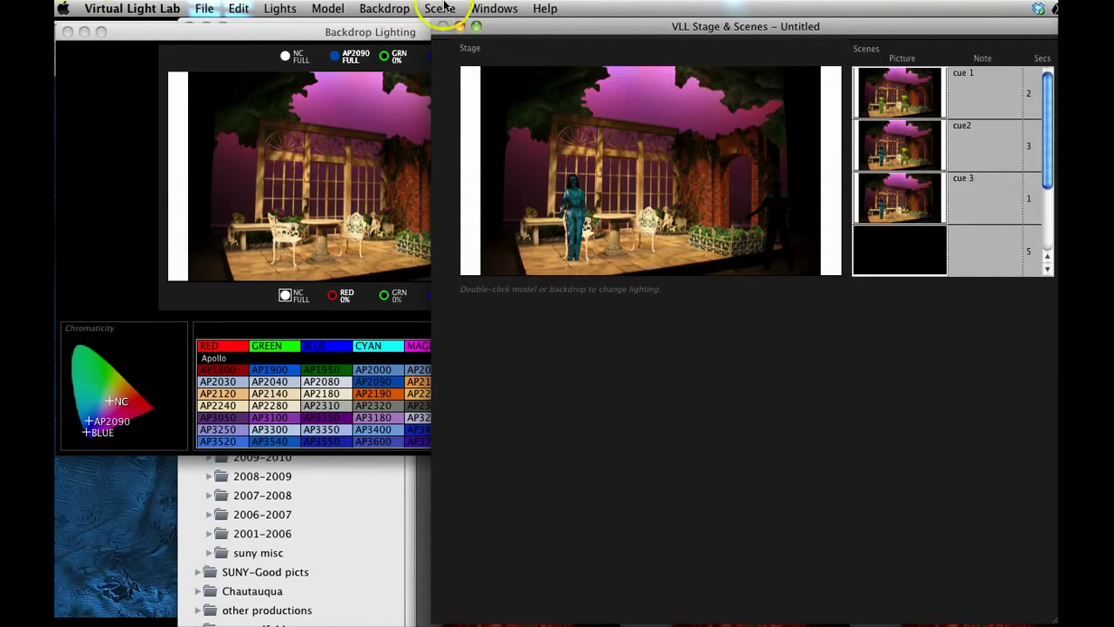
# - Play the slideshow from an earlier cue to review the updated cue 3, and close it
pyautogui.click(477, 8)
pyautogui.click(494, 68)
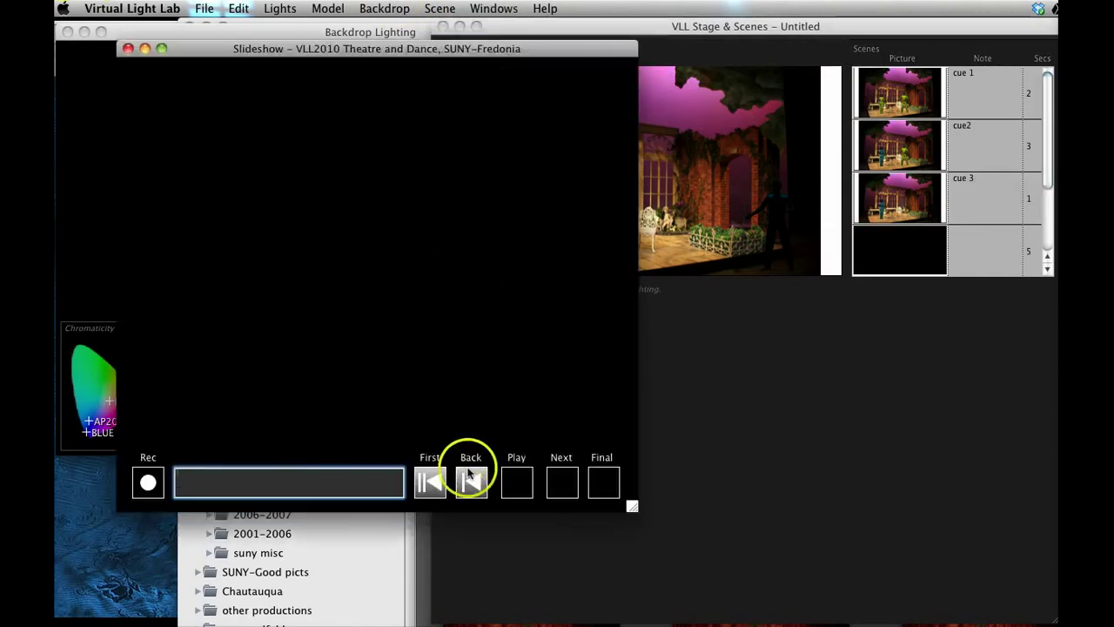
pyautogui.click(471, 484)
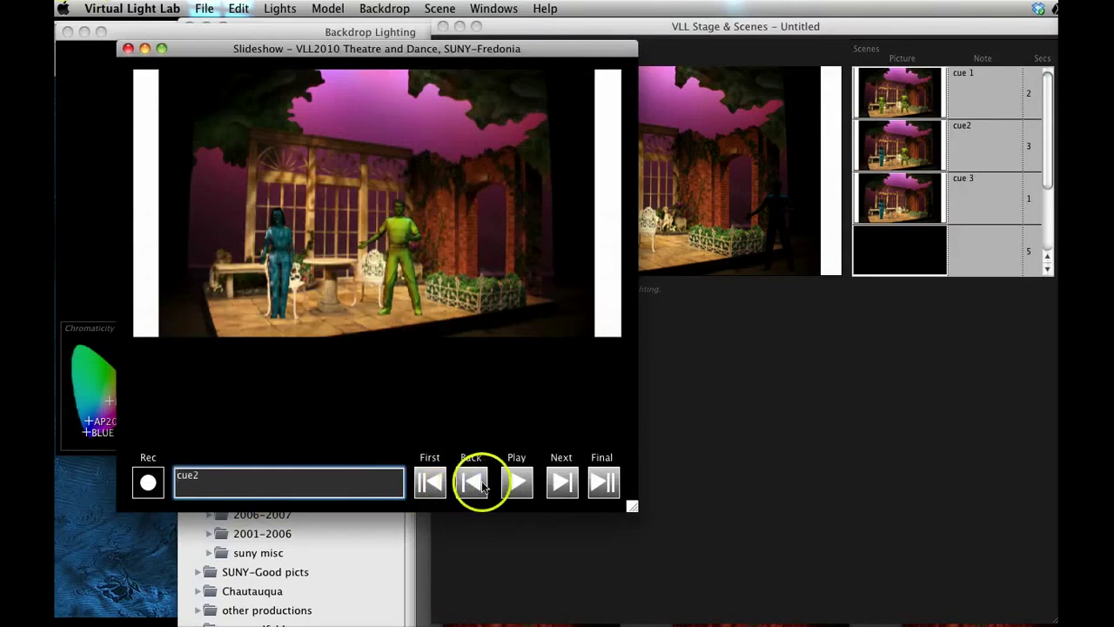
pyautogui.click(511, 484)
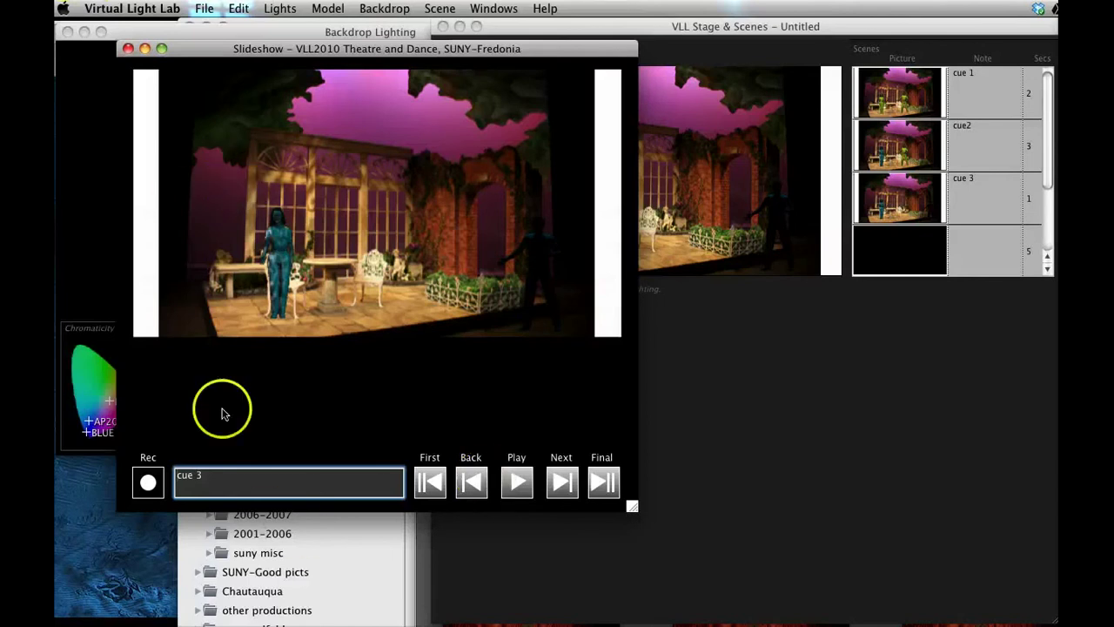
pyautogui.click(126, 48)
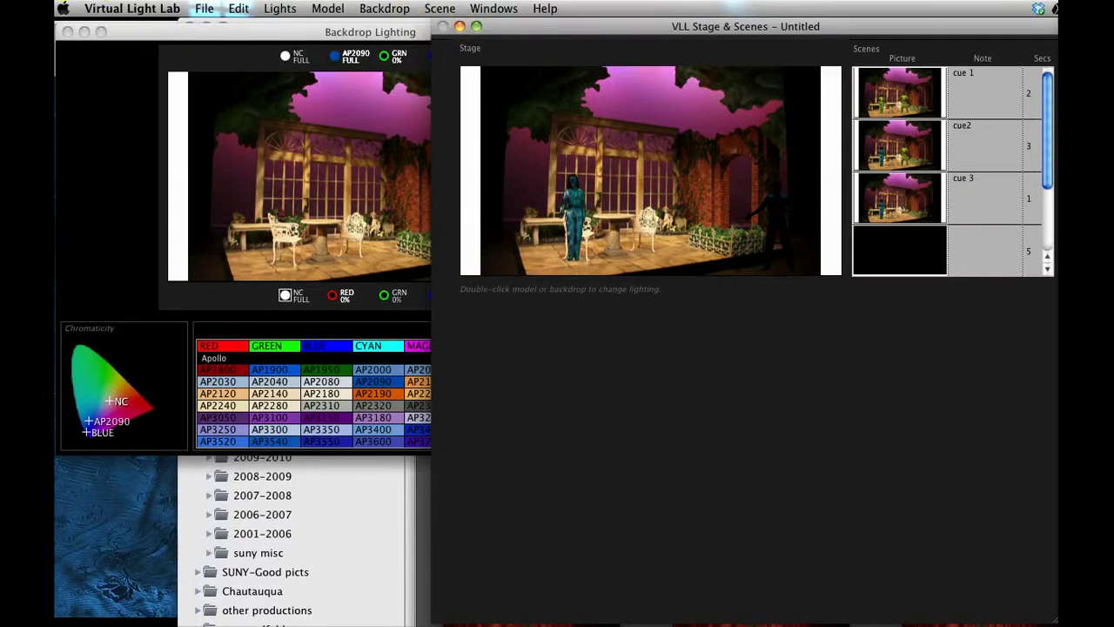
pyautogui.click(132, 8)
pyautogui.moveTo(204, 8)
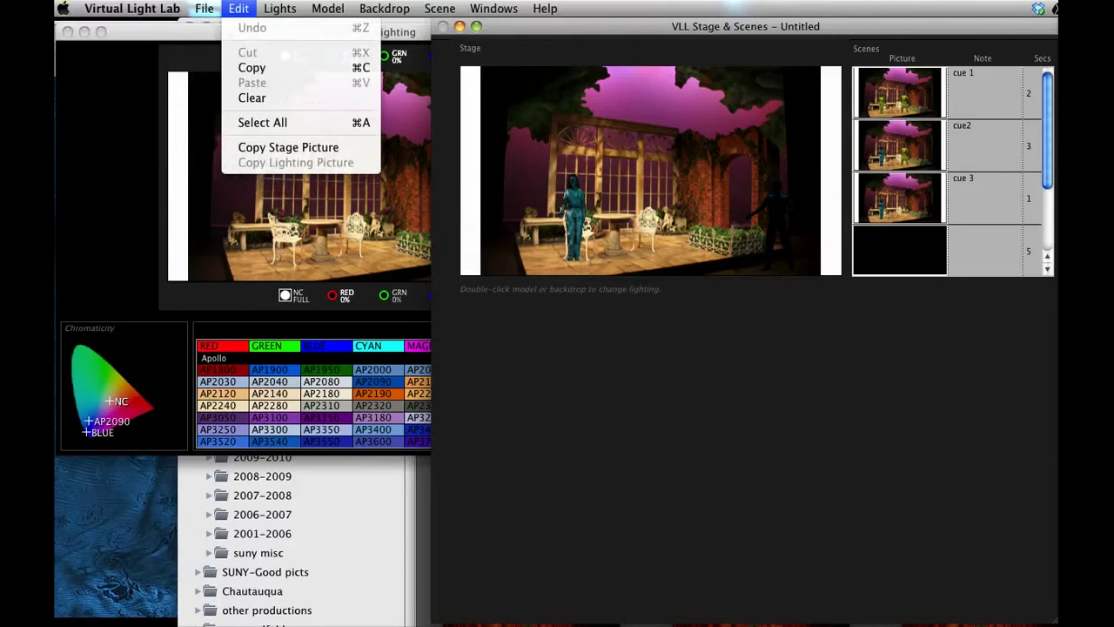
pyautogui.moveTo(239, 7)
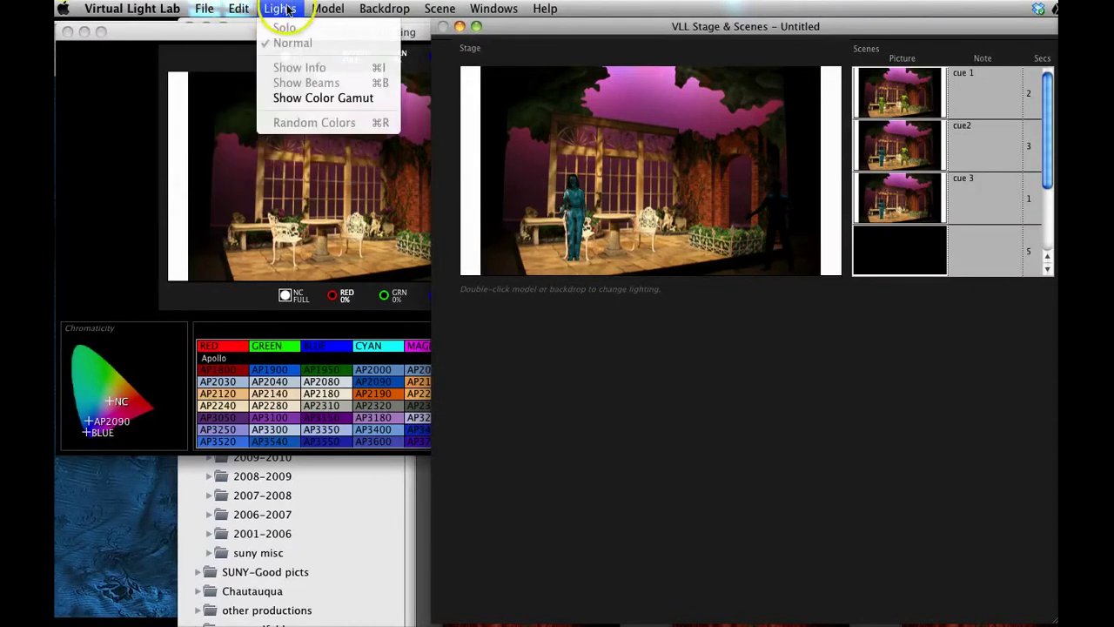
pyautogui.moveTo(315, 11)
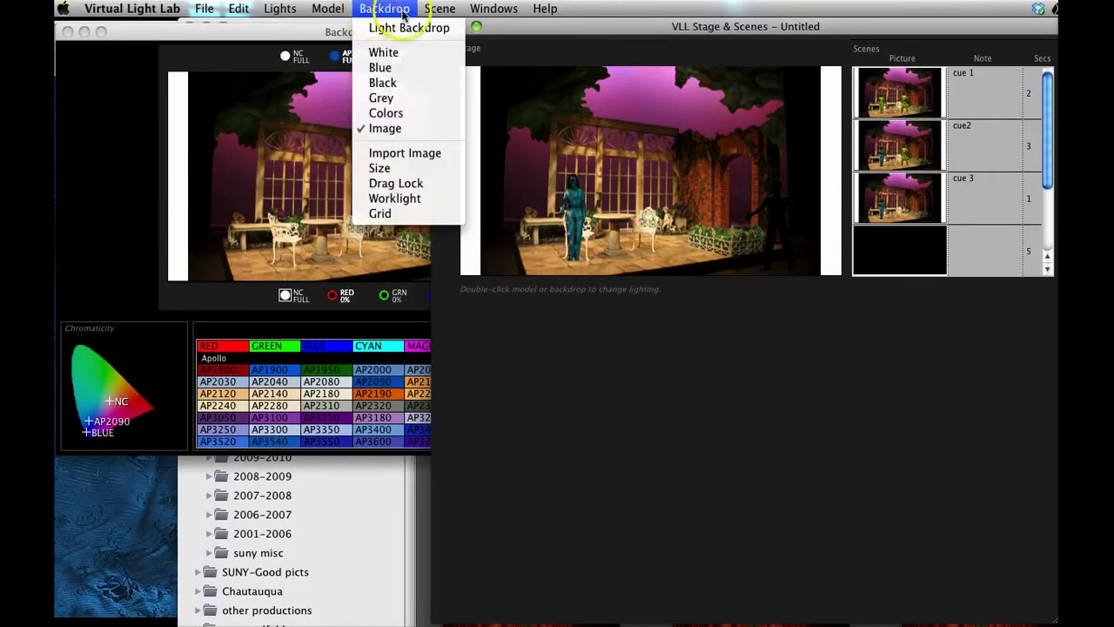
pyautogui.moveTo(438, 14)
pyautogui.click(589, 244)
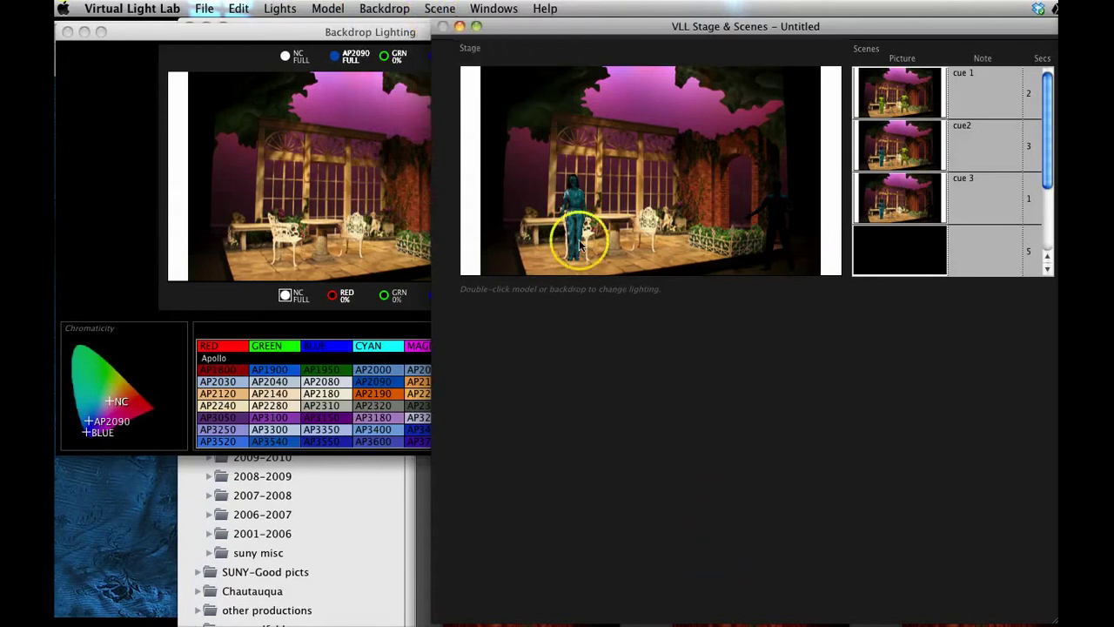
# - Open the lighting of the blue-lit female model, inspect the model in a magnified view, and close the magnified view
pyautogui.doubleClick(567, 220)
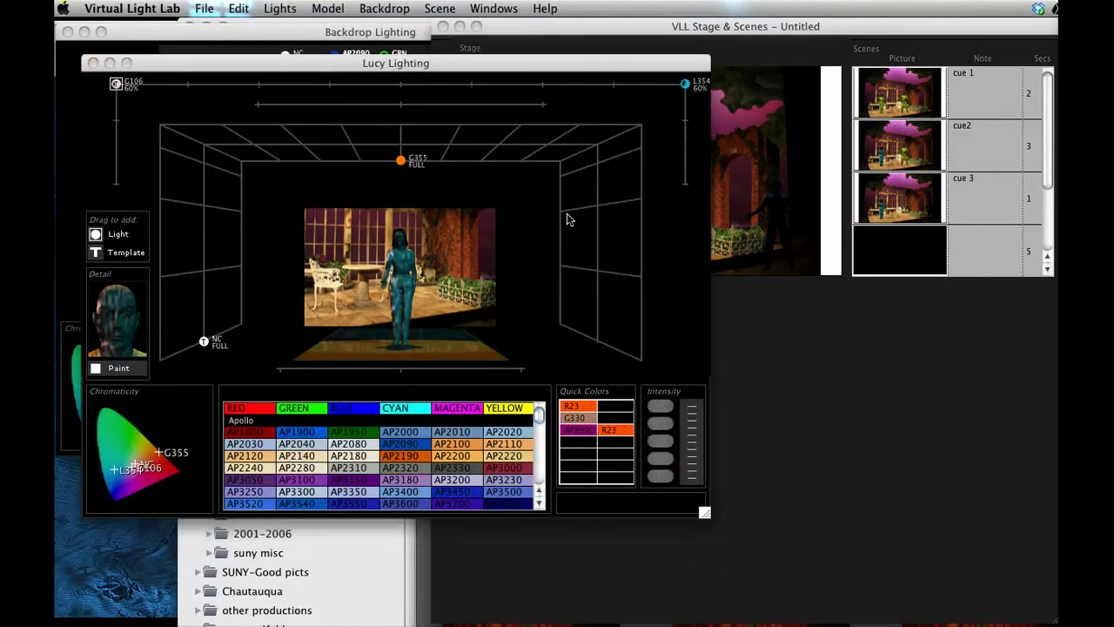
pyautogui.click(713, 324)
pyautogui.moveTo(953, 333); pyautogui.dragTo(780, 219)
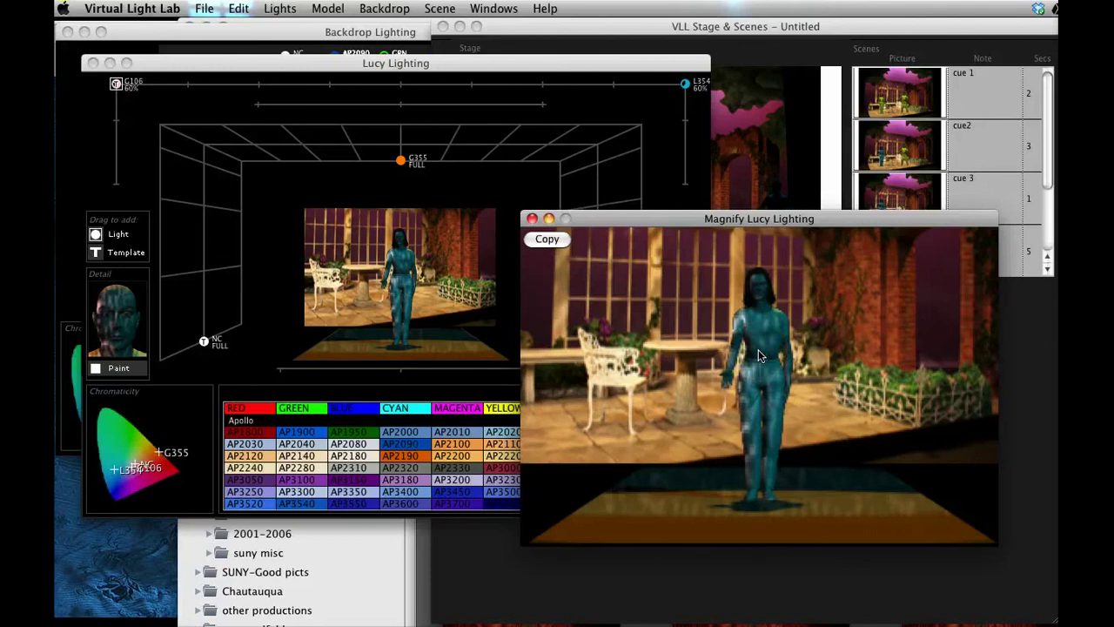
pyautogui.click(532, 219)
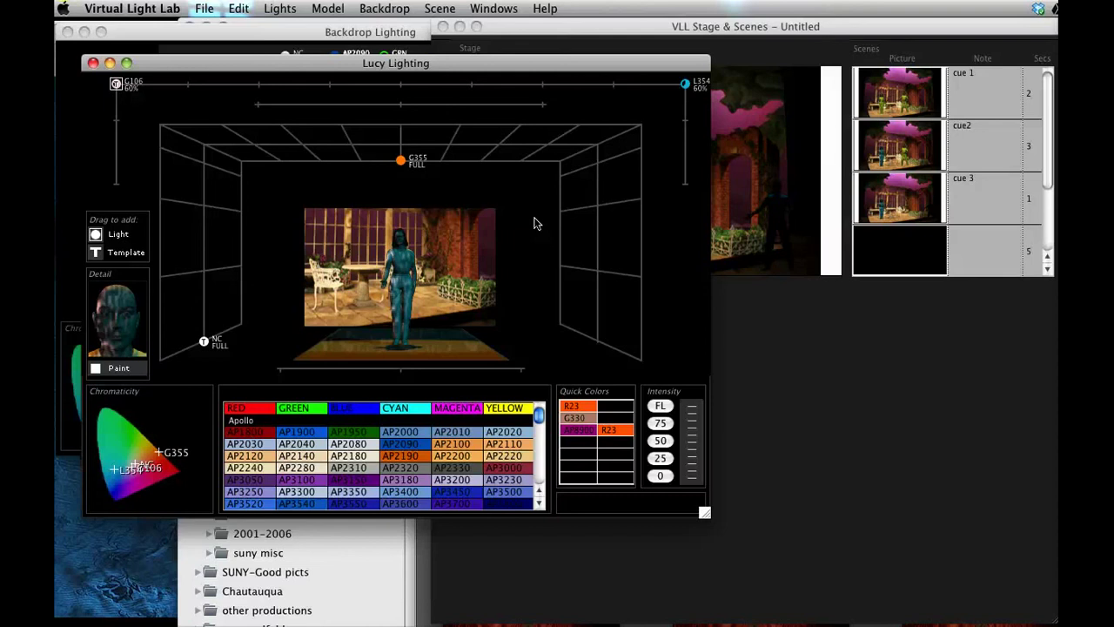
# - Save the show to the Desktop as "my show"
pyautogui.click(209, 8)
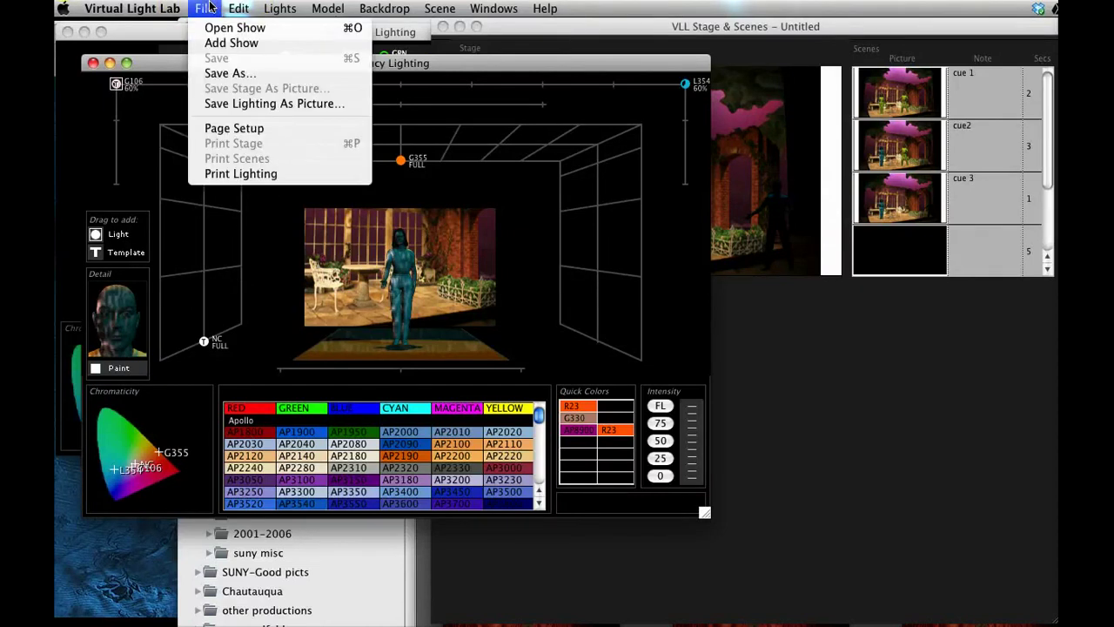
pyautogui.click(201, 71)
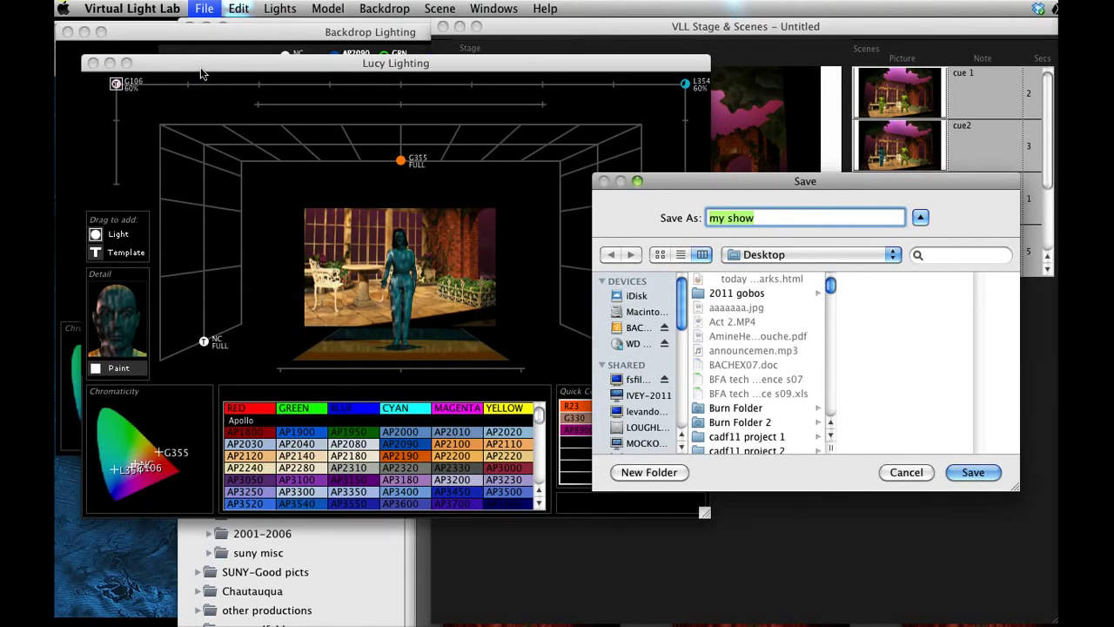
pyautogui.click(973, 472)
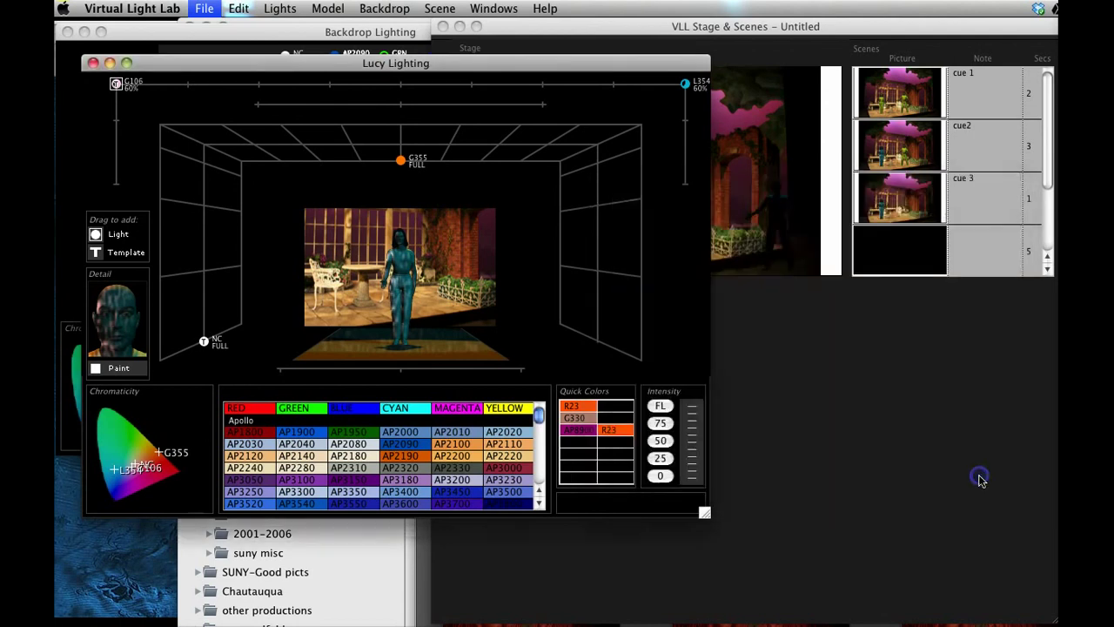